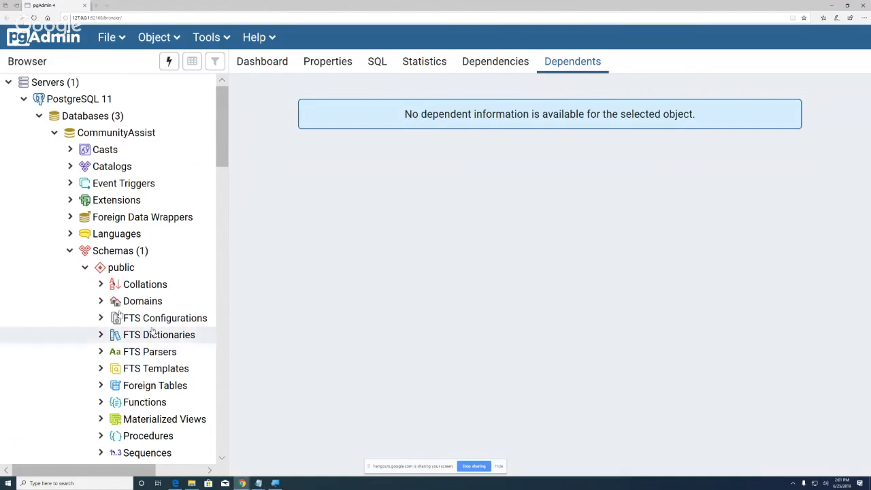
Step: Review the PostgreSQL 11 server's connection properties without saving, then collapse Databases (3)
right_click(94, 99)
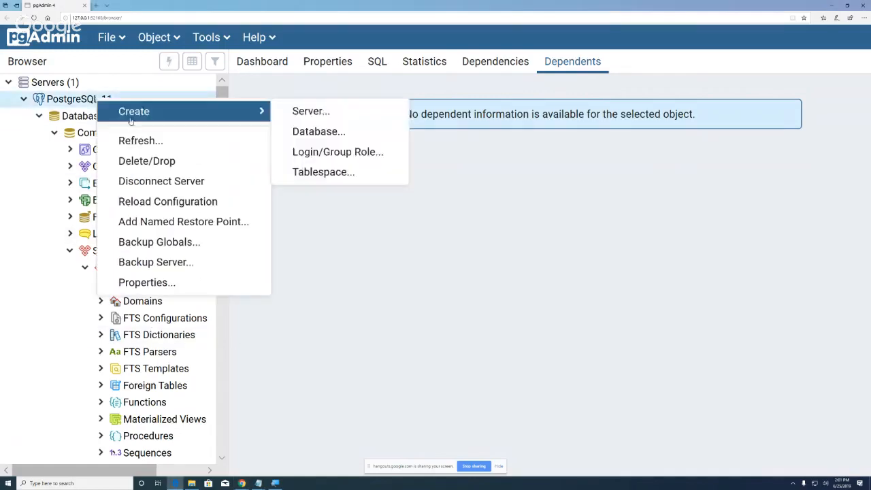
click(148, 282)
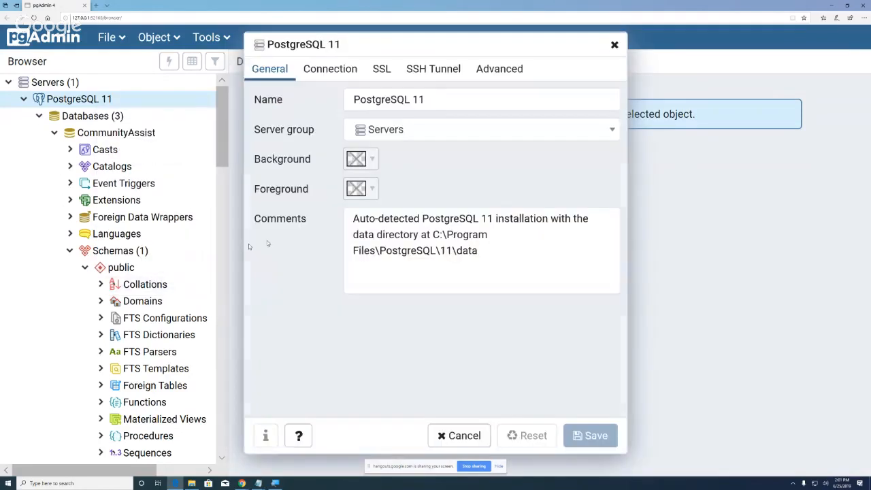
click(430, 99)
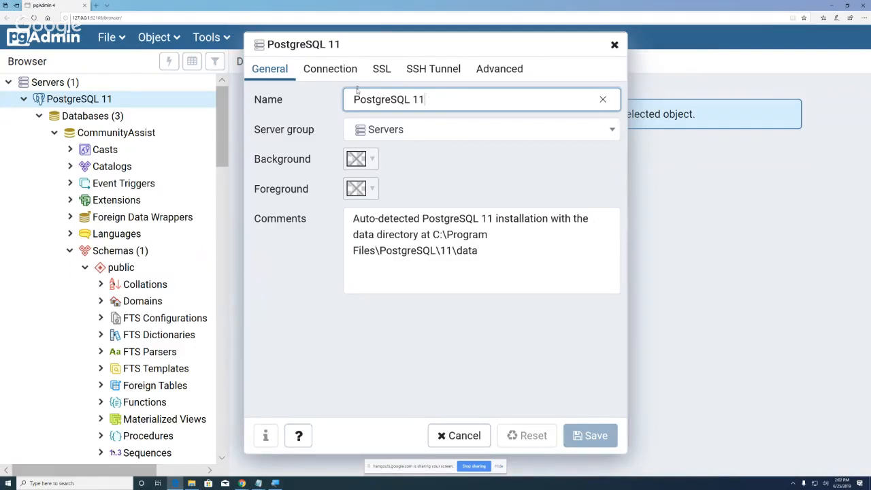
click(334, 70)
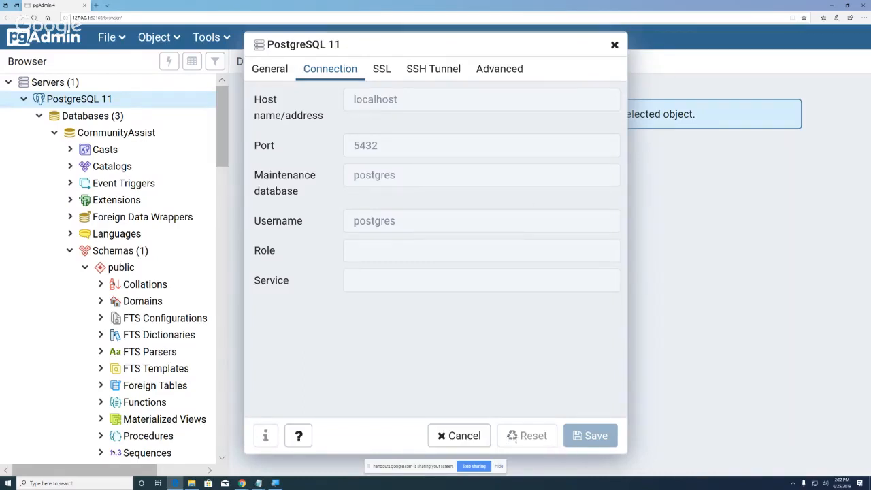
click(454, 439)
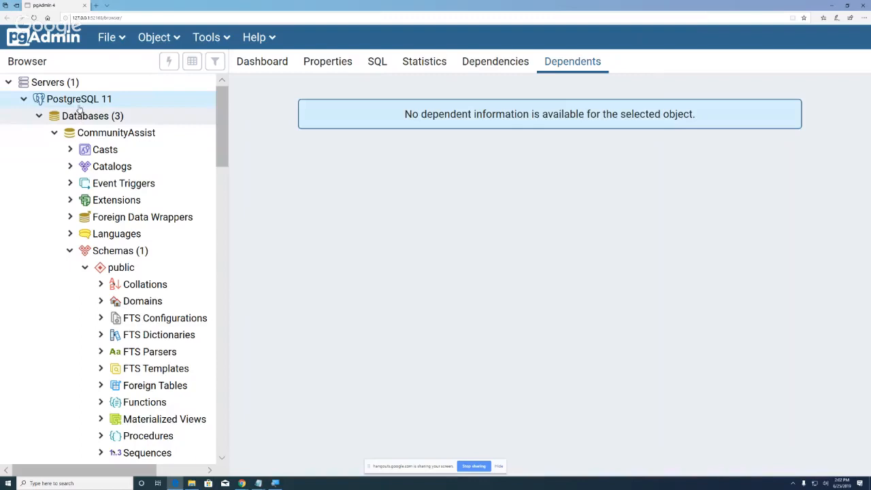
click(38, 117)
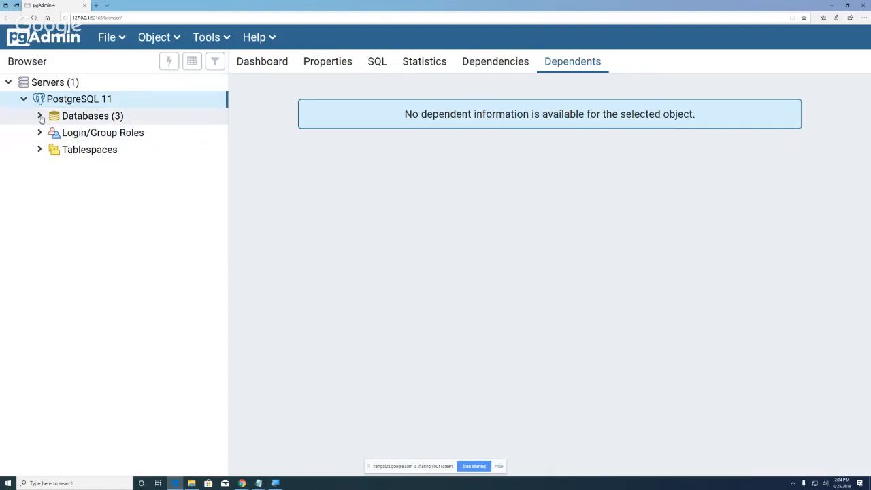
Step: Expand Databases, fold CommunityAssist, TechCertificates and postgres, then reopen CommunityAssist
click(40, 117)
click(54, 133)
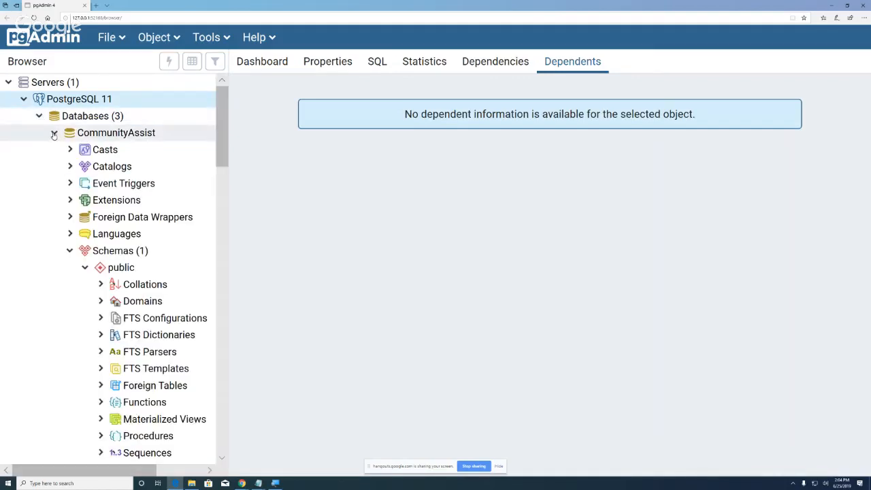
click(54, 149)
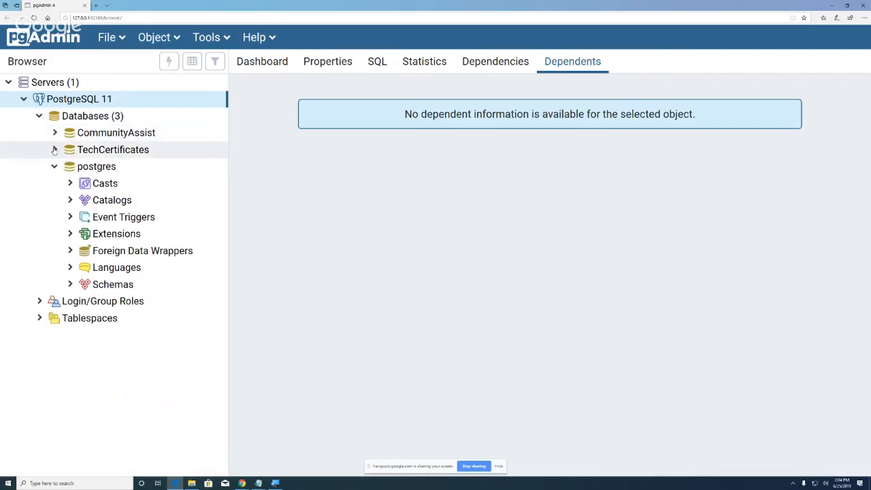
click(54, 167)
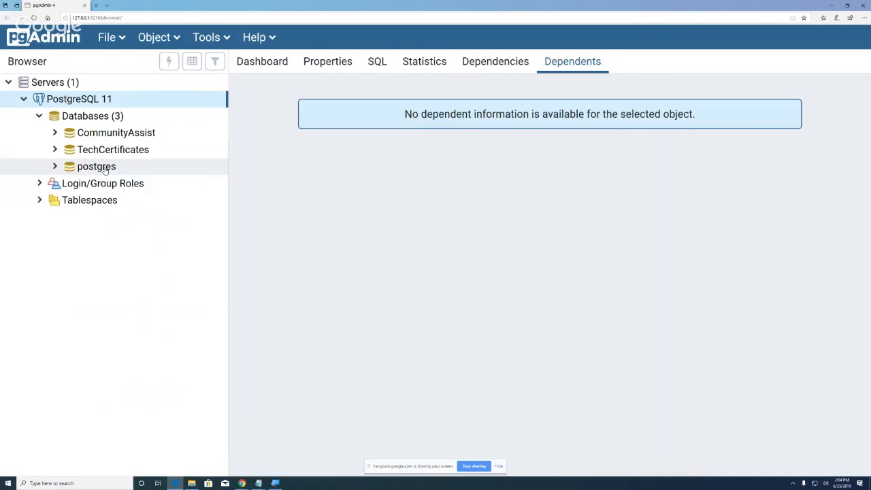
click(55, 133)
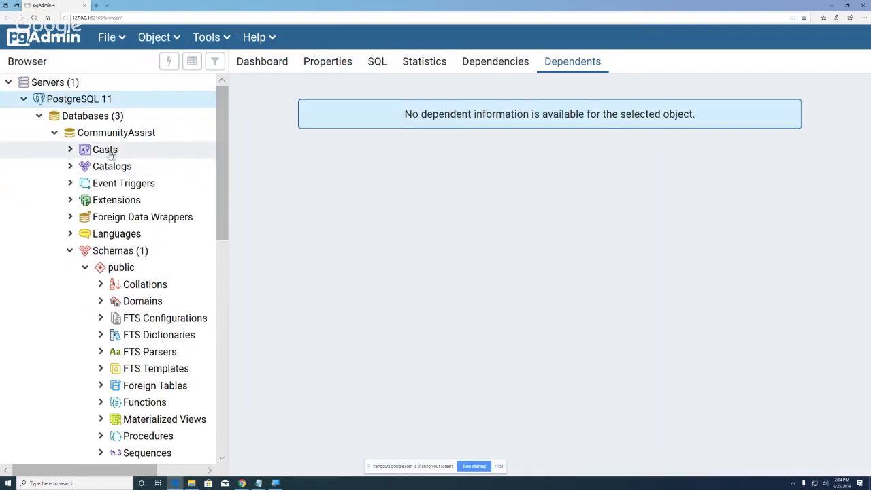
Step: Expand Casts, then Catalogs under CommunityAssist to list ANSI and PostgreSQL Catalog
click(69, 150)
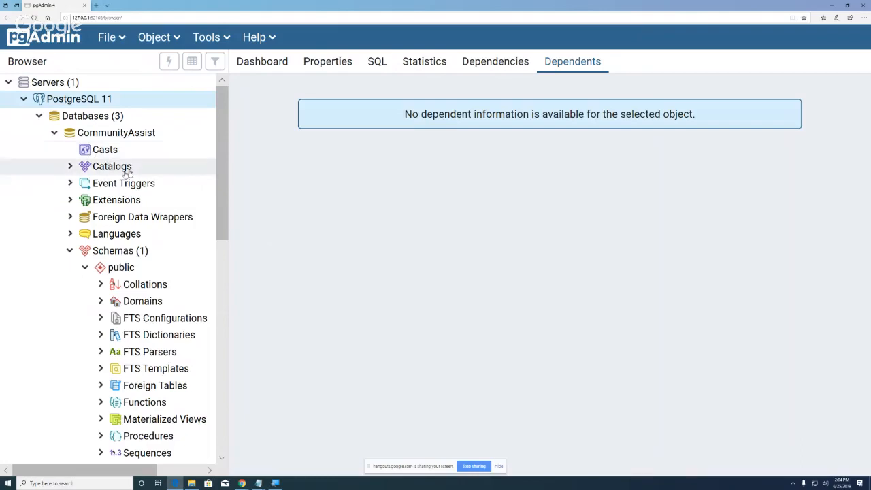
click(70, 166)
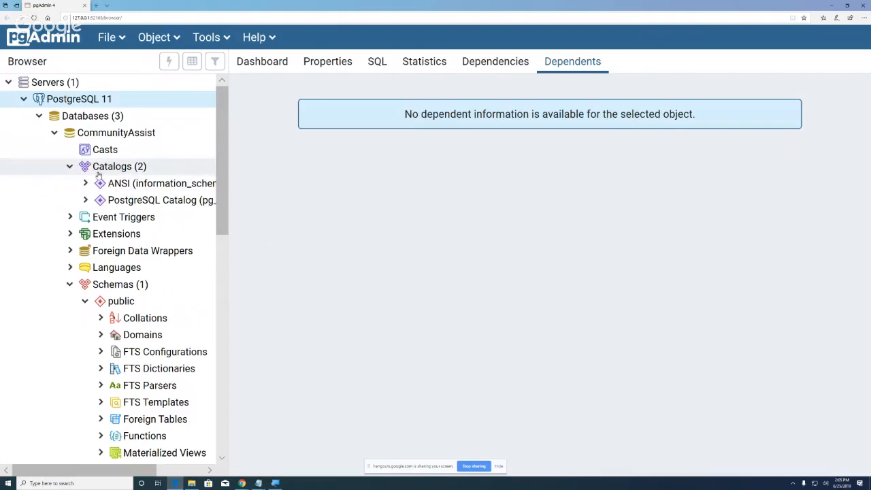
click(85, 184)
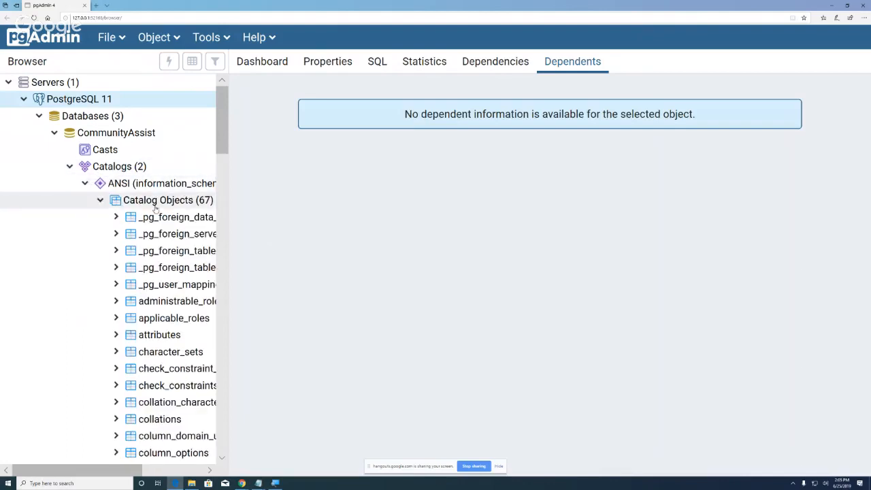
mouse_move(221, 148)
mouse_down()
mouse_move(229, 342)
mouse_move(223, 134)
mouse_up()
click(84, 184)
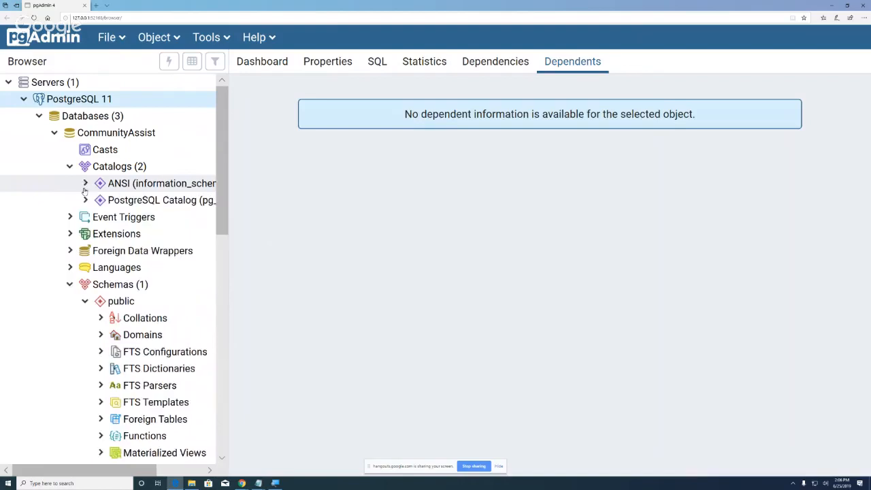
click(85, 200)
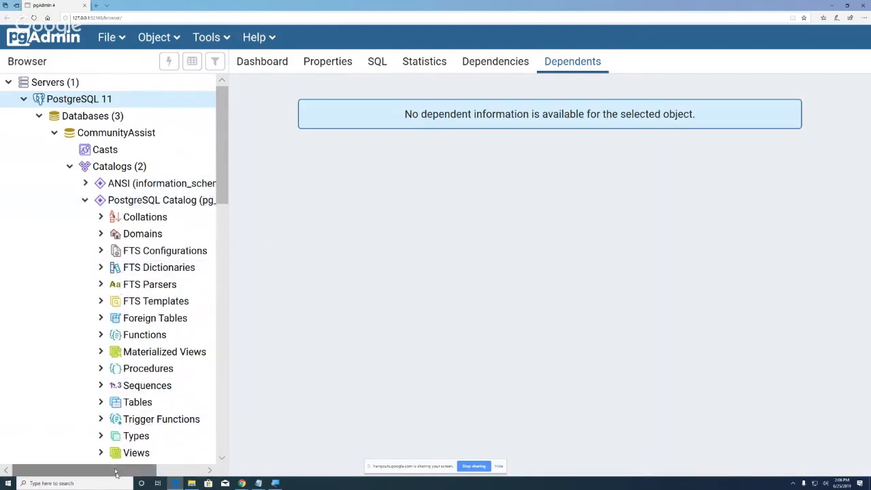
drag(126, 472, 170, 474)
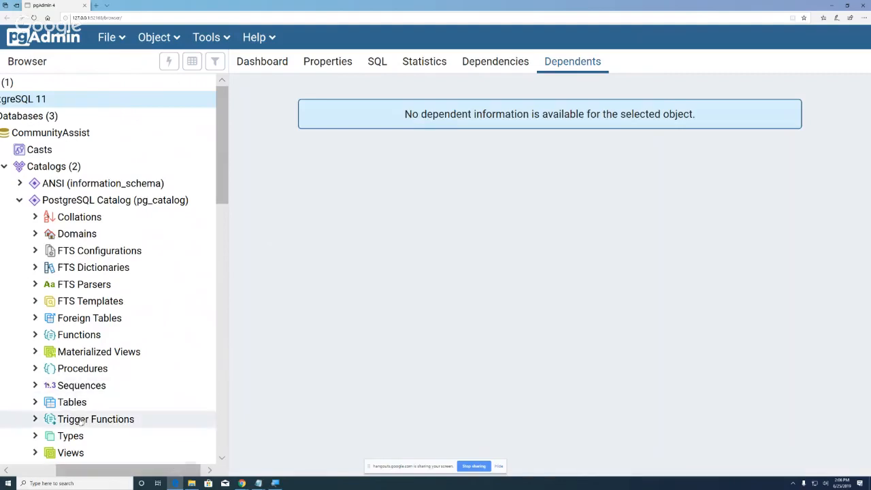
click(35, 402)
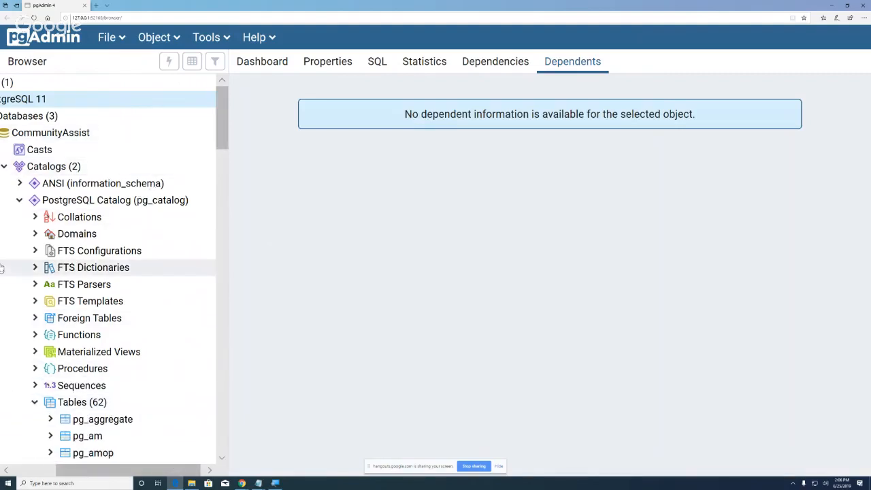
click(20, 200)
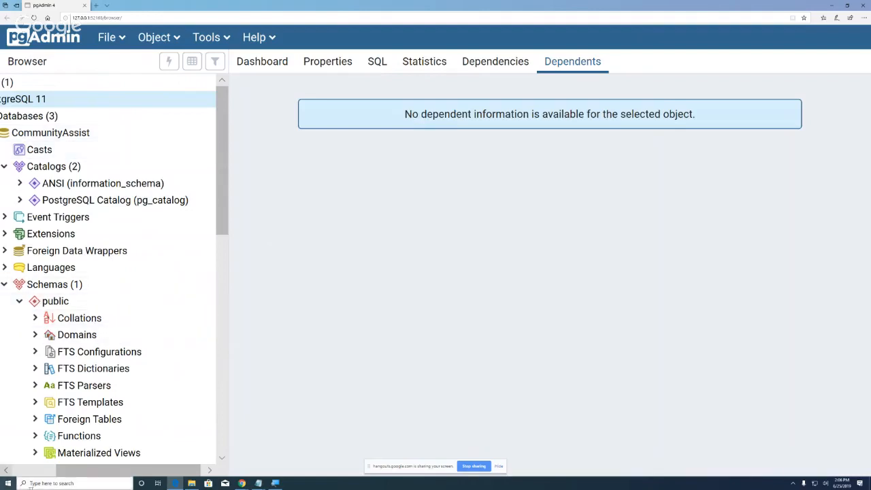
click(37, 471)
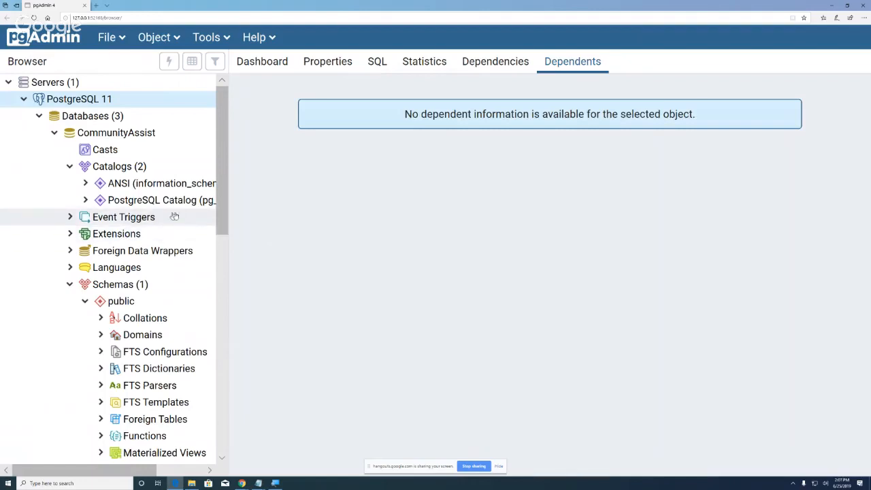
scroll(218, 220, down, 1)
scroll(219, 219, down, 2)
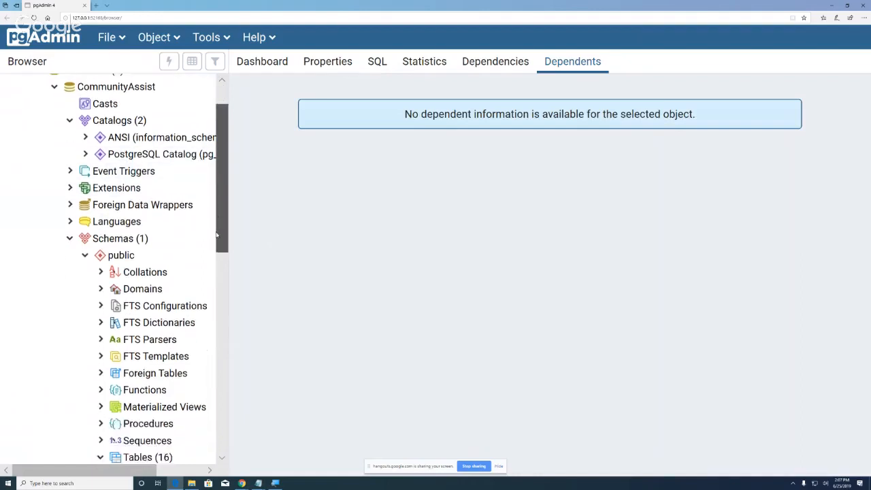
click(70, 142)
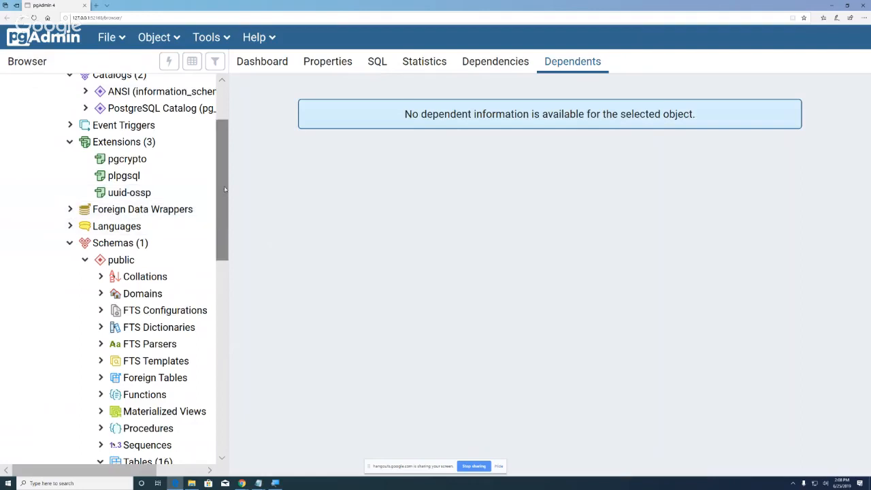
drag(223, 187, 223, 209)
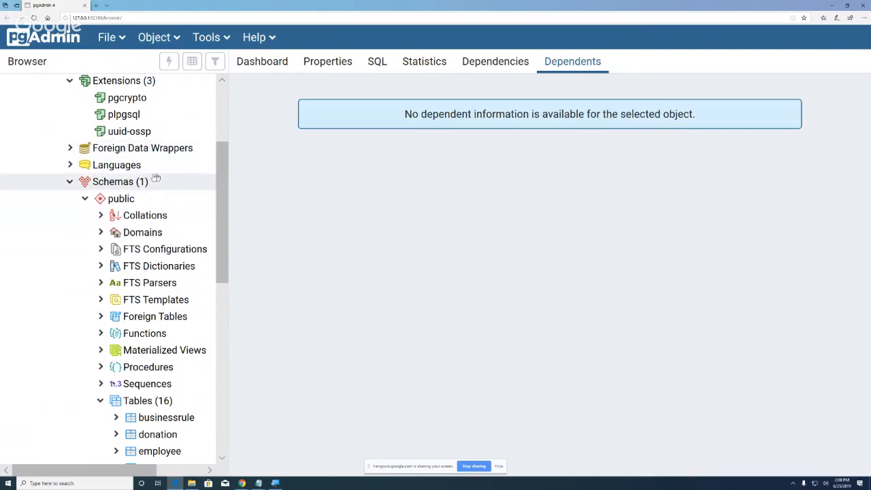
Step: Expand Languages under CommunityAssist to list plpgsql
click(70, 165)
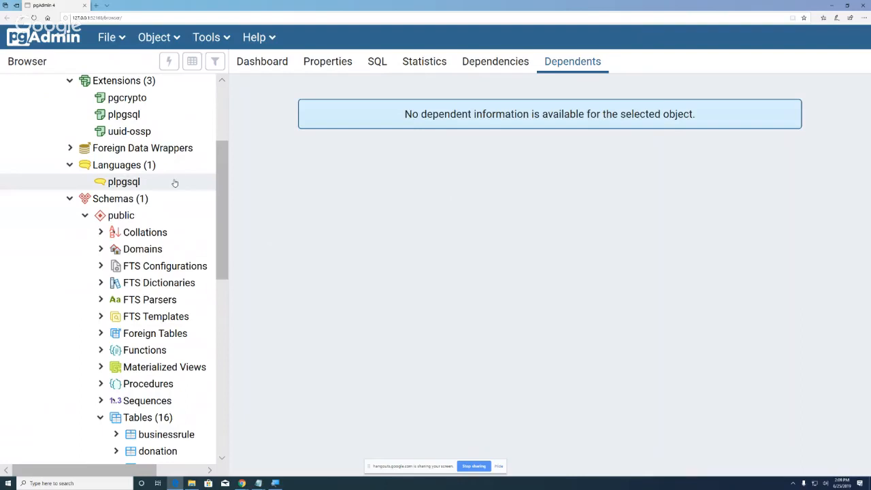
scroll(220, 173, down, 2)
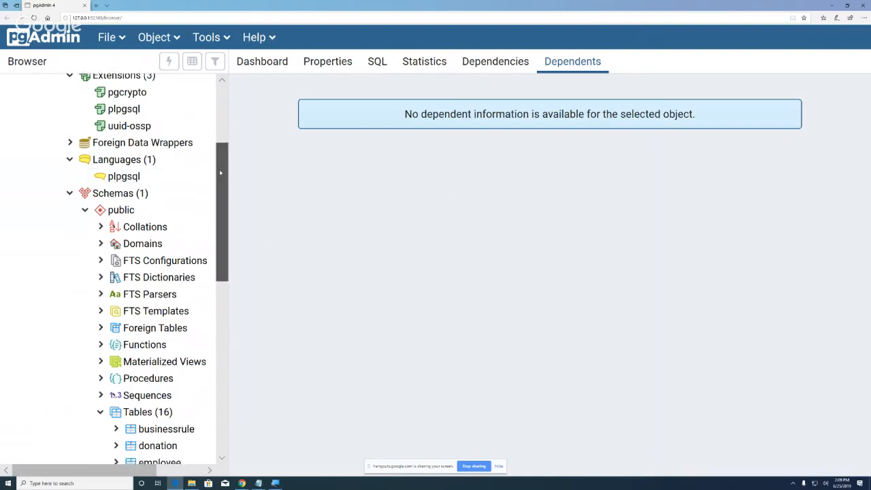
drag(220, 173, 222, 202)
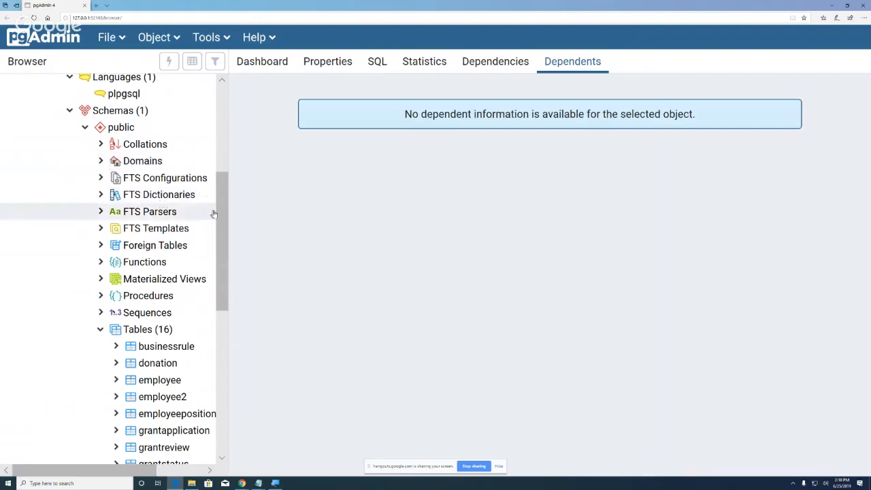
drag(222, 220, 221, 226)
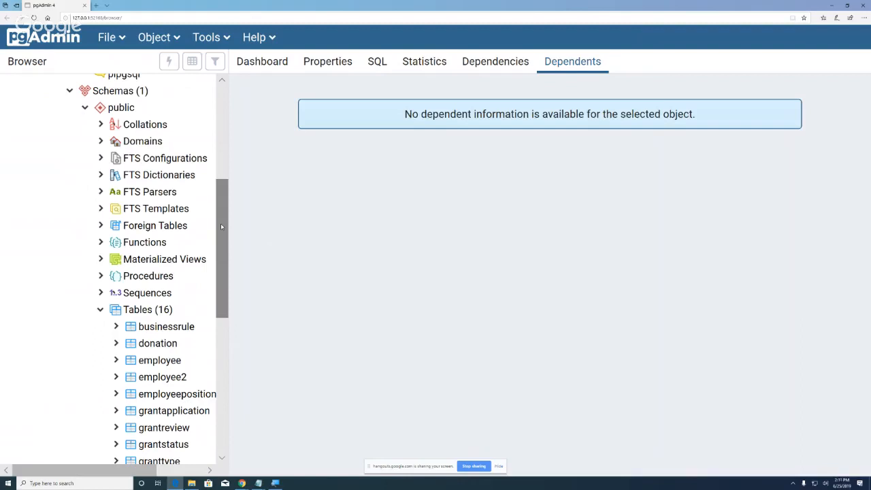
Step: Scroll the Browser tree down through the public schema's Tables and granttype2's Columns
scroll(220, 227, down, 1)
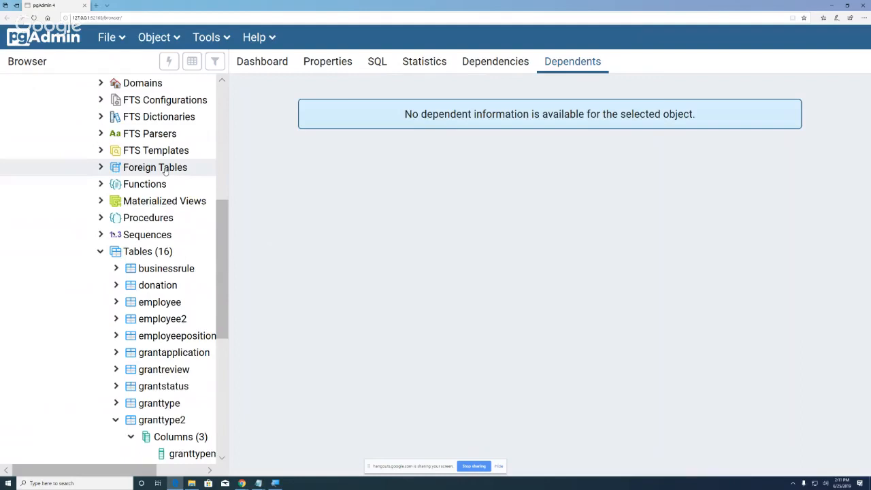
click(101, 186)
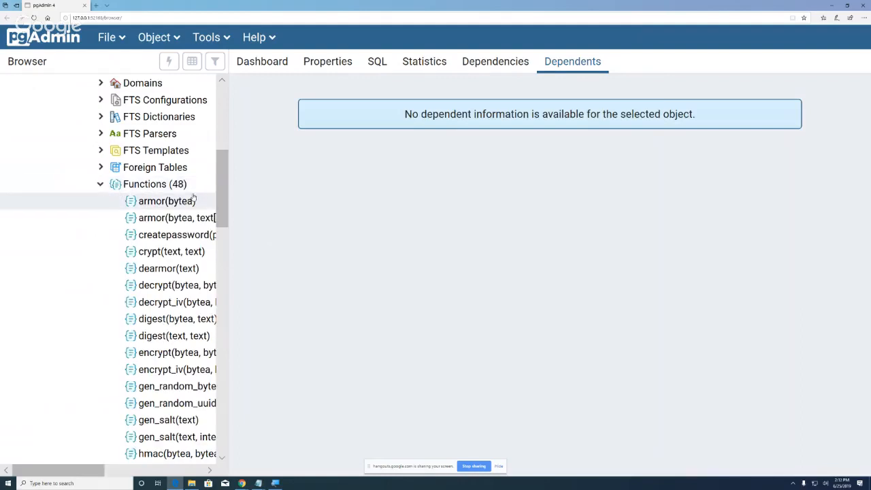
mouse_move(220, 189)
mouse_down()
mouse_move(224, 335)
mouse_move(226, 174)
mouse_up()
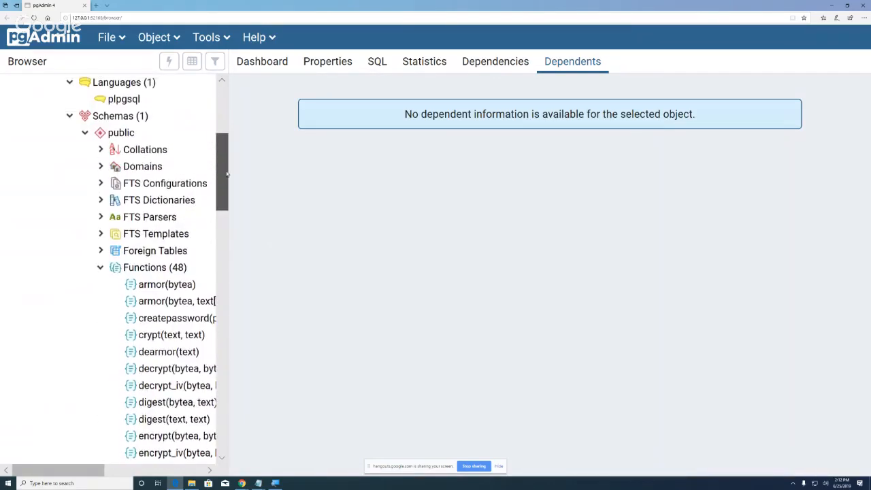
click(101, 268)
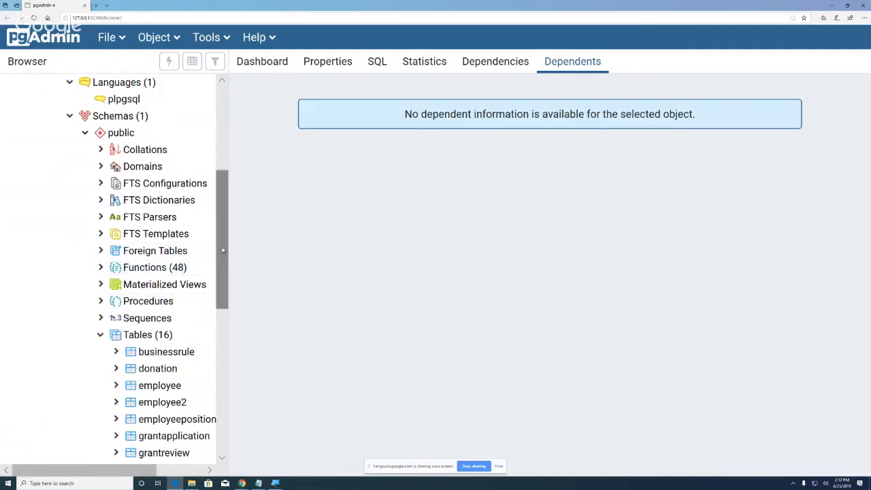
mouse_move(218, 262)
mouse_down()
mouse_move(224, 311)
mouse_move(224, 271)
mouse_up()
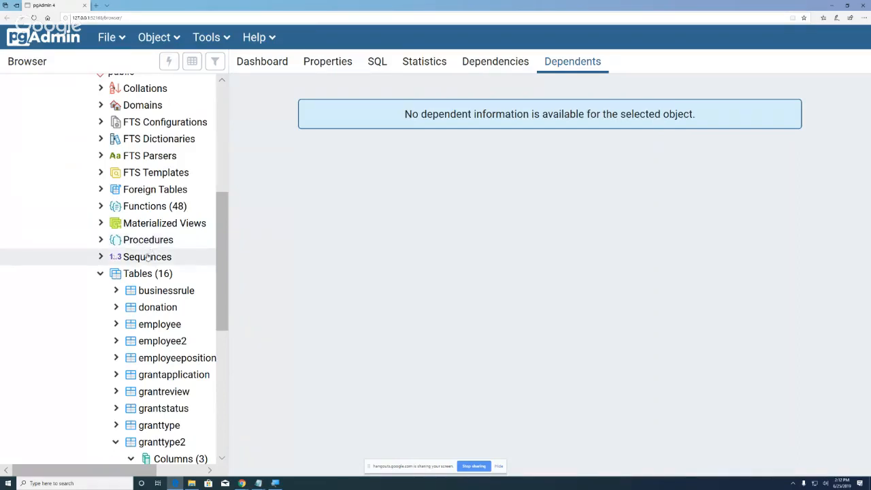
click(99, 257)
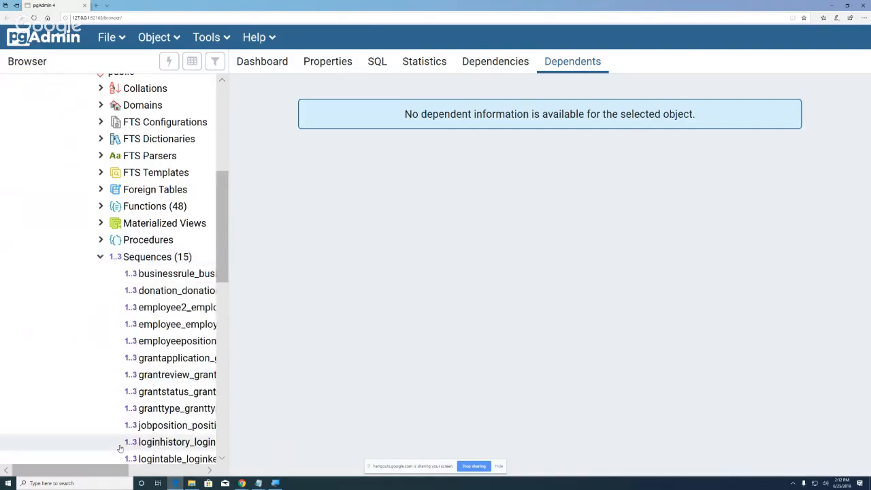
drag(111, 472, 169, 482)
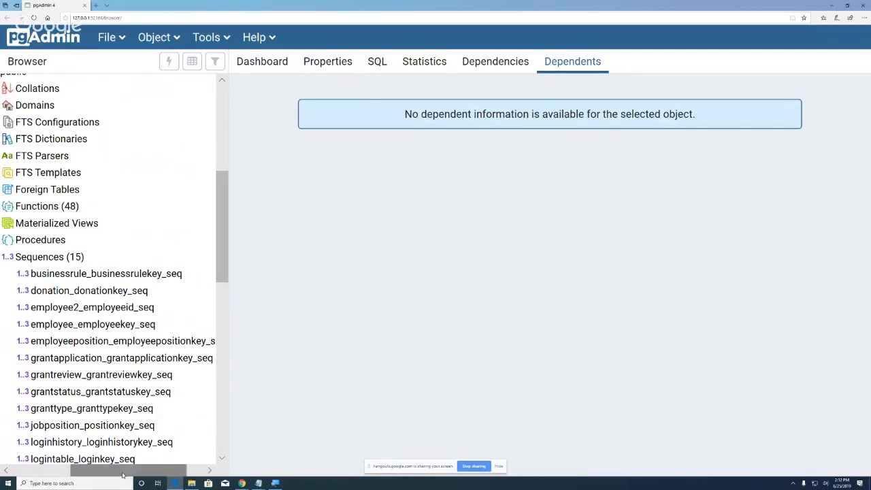
drag(122, 474, 98, 474)
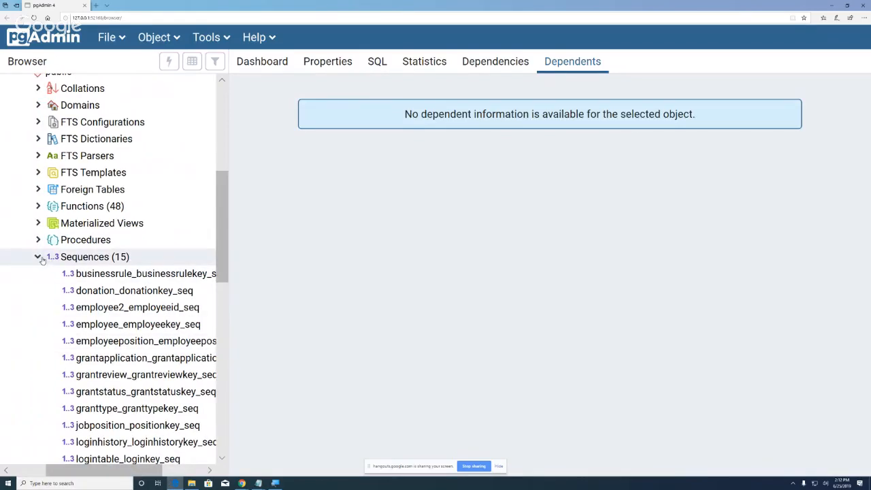
click(40, 257)
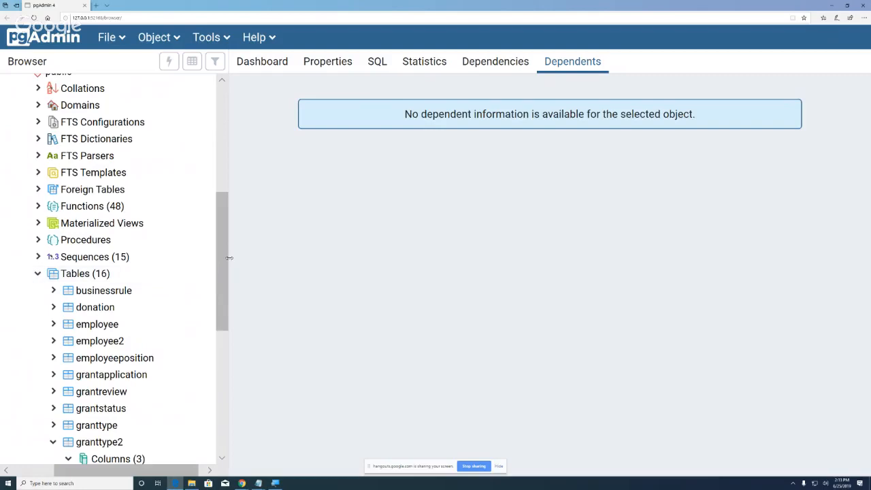
drag(223, 256, 229, 401)
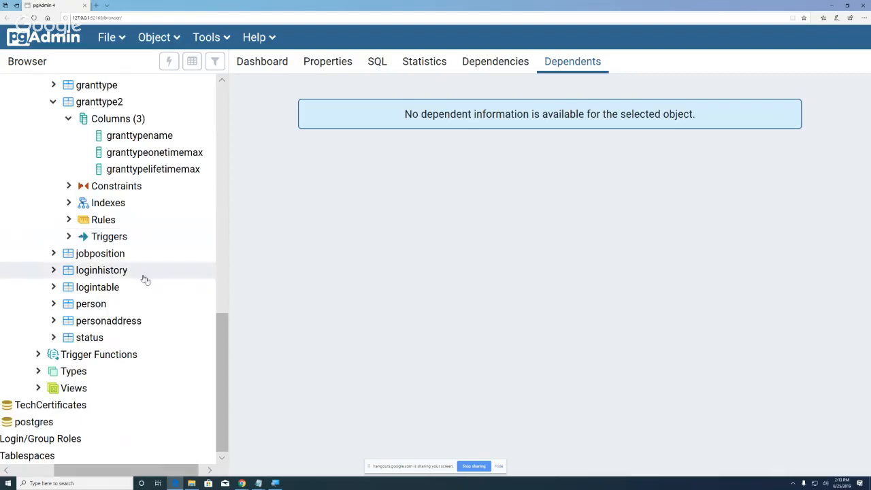
Step: Expand the Login/Group Roles node in the Browser tree
click(223, 282)
click(219, 145)
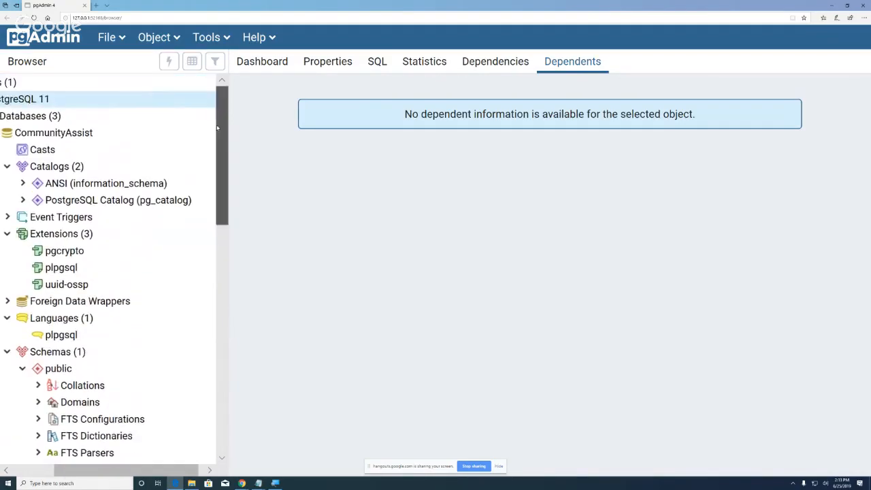
drag(219, 145, 245, 408)
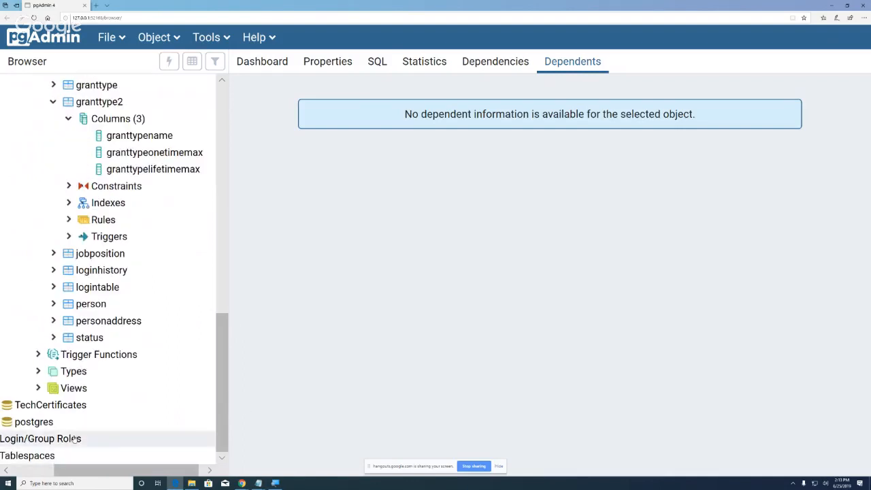
drag(100, 471, 70, 471)
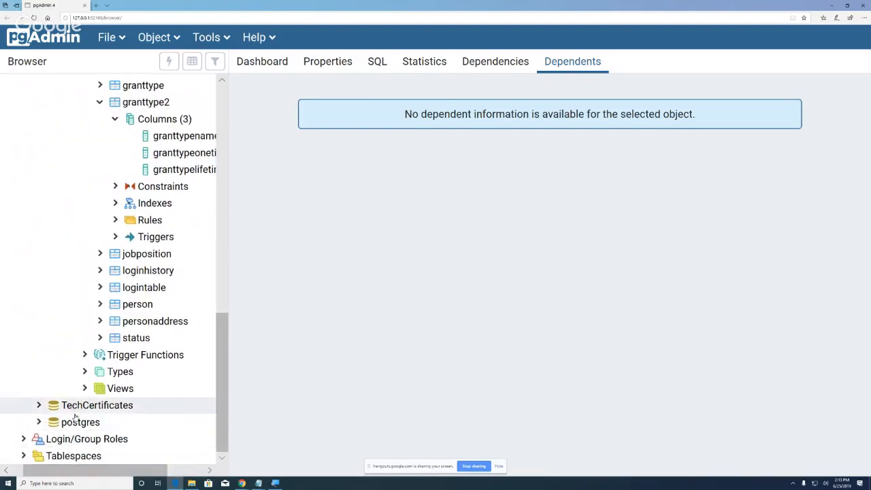
click(23, 439)
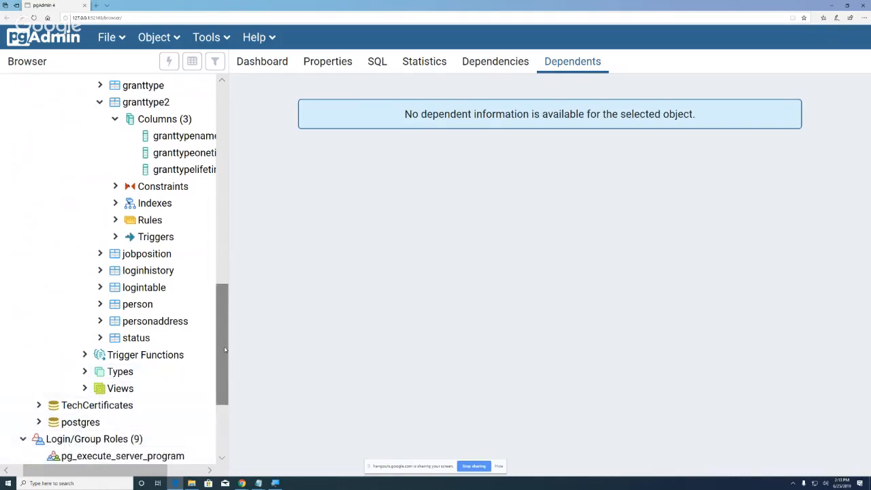
Step: Drag the Browser panel splitter to the right to widen the object tree
drag(225, 354, 226, 413)
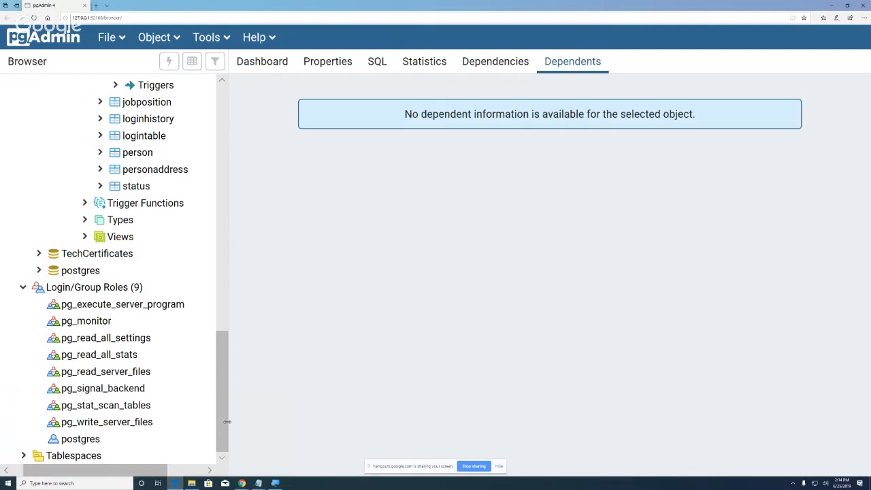
drag(222, 427, 222, 177)
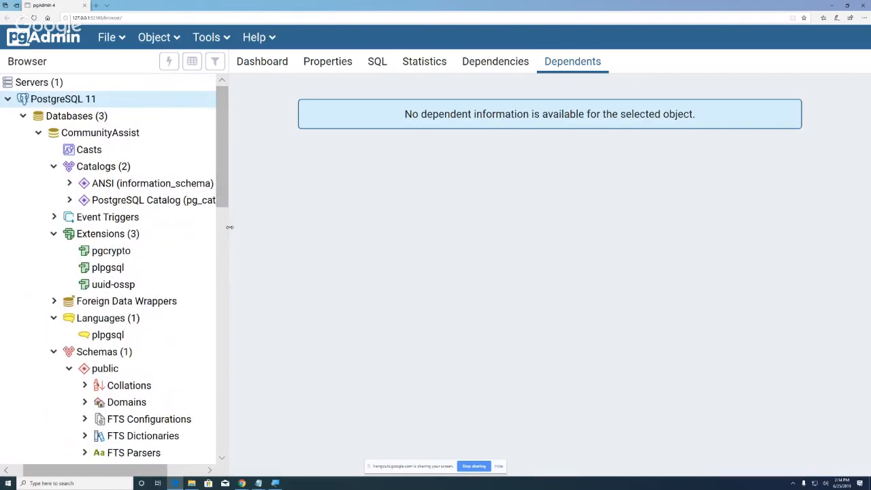
drag(229, 230, 289, 229)
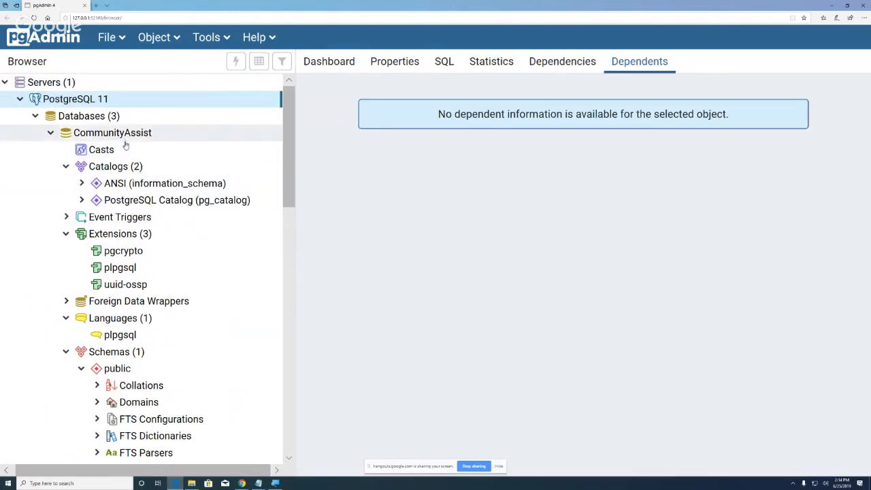
scroll(134, 363, down, 5)
scroll(134, 363, down, 10)
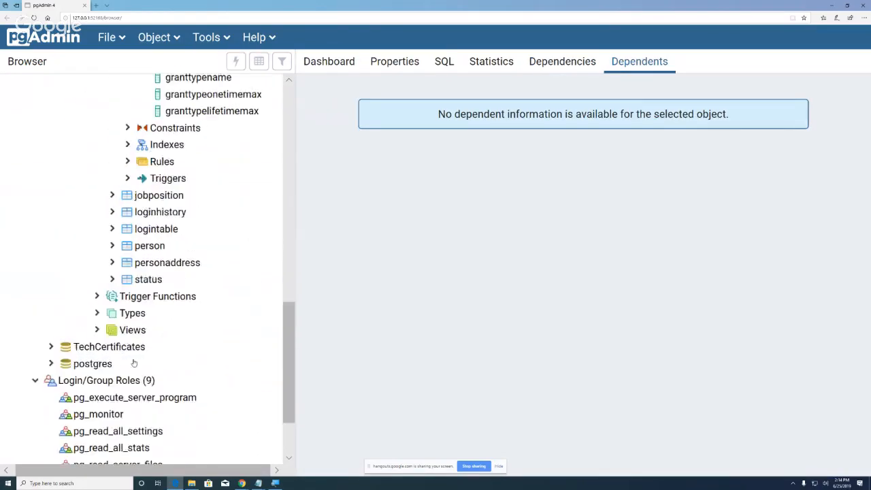
scroll(134, 362, up, 15)
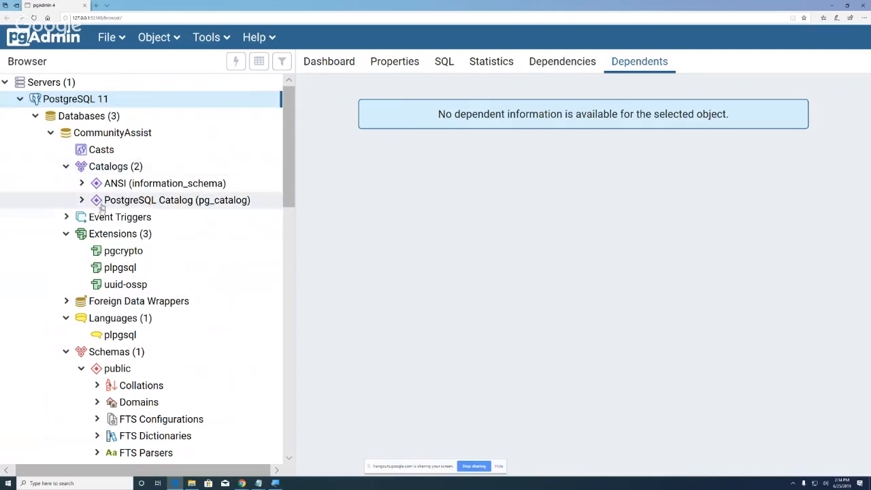
click(97, 141)
right_click(97, 142)
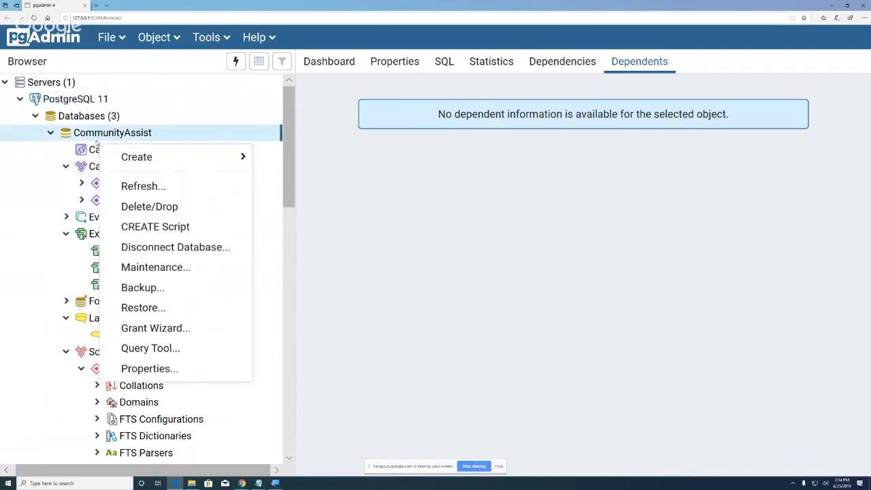
click(147, 368)
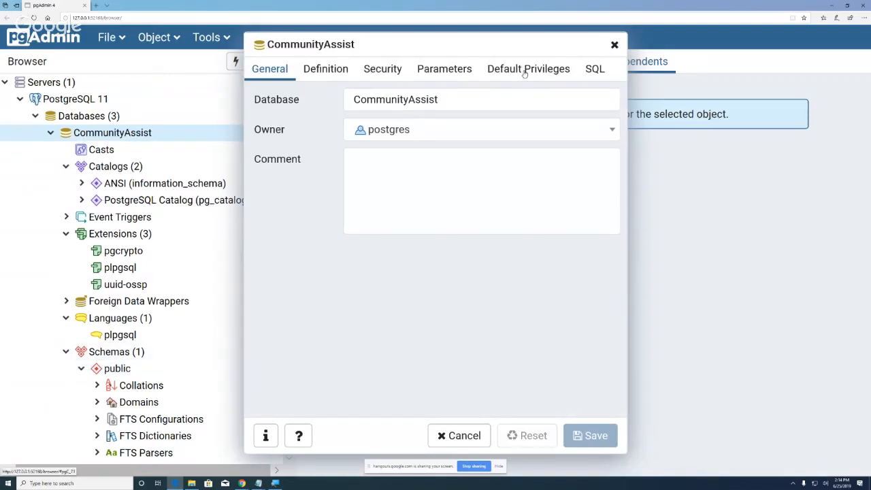
click(327, 73)
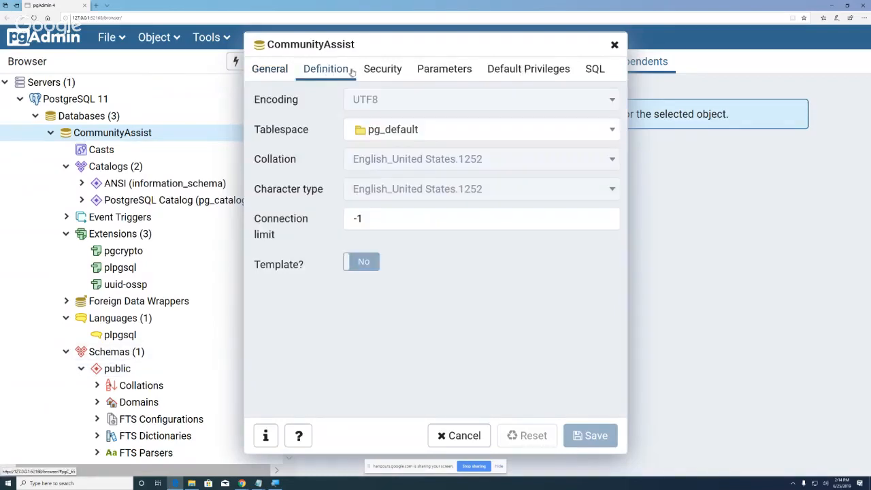
click(400, 72)
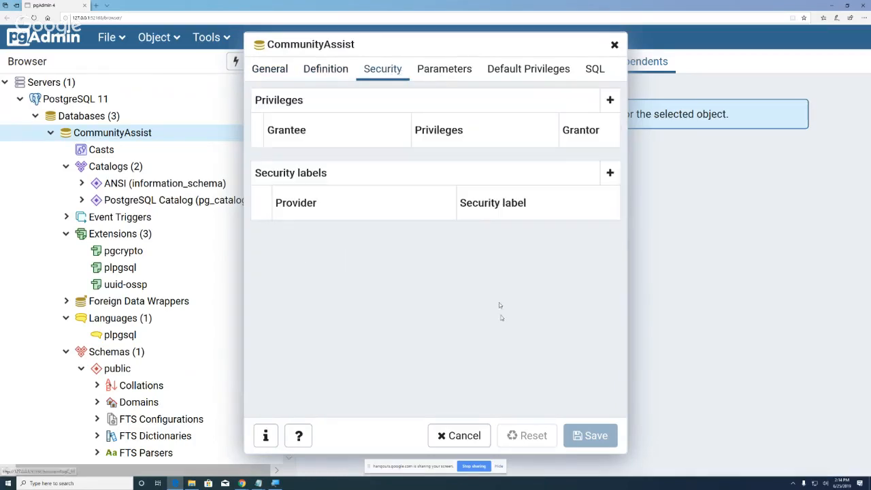
click(464, 436)
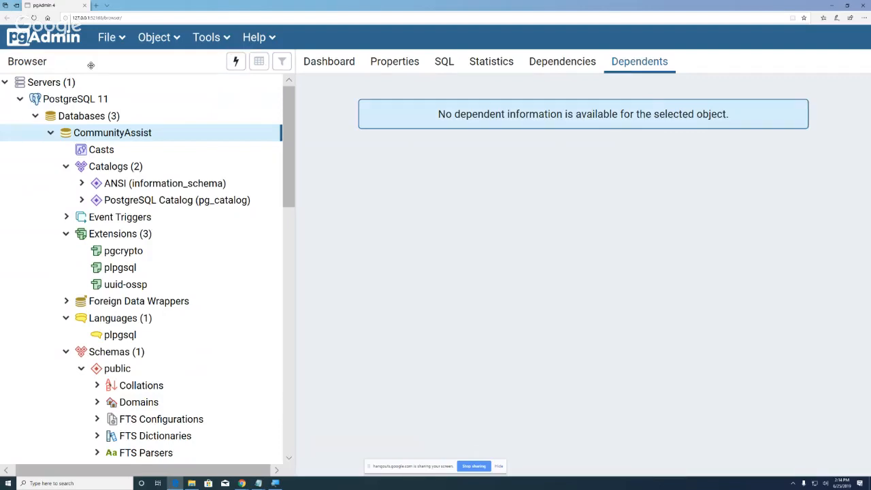
click(175, 39)
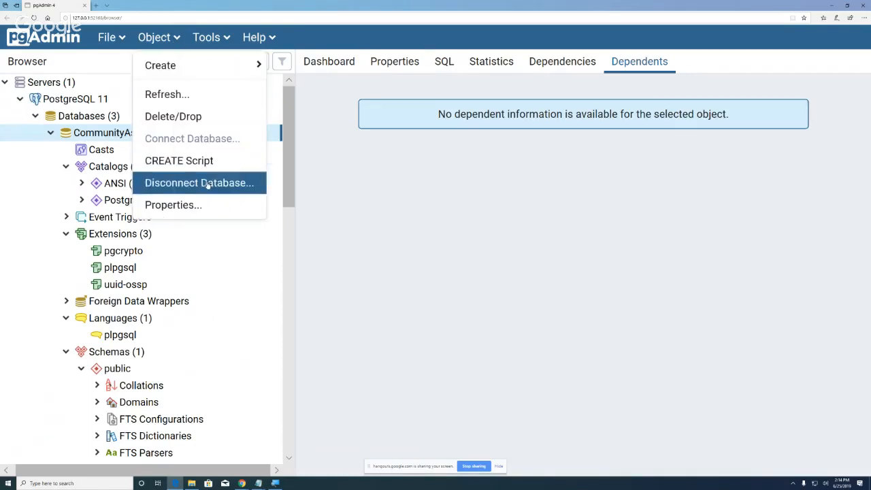
click(208, 203)
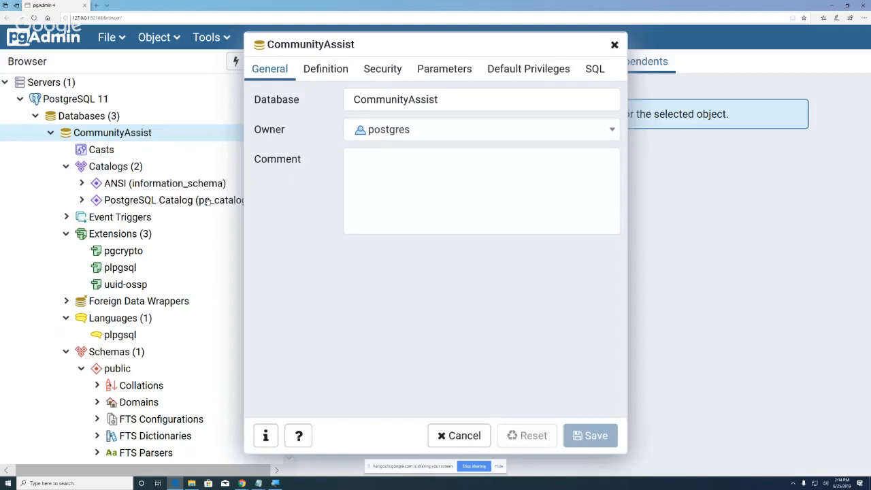
click(326, 71)
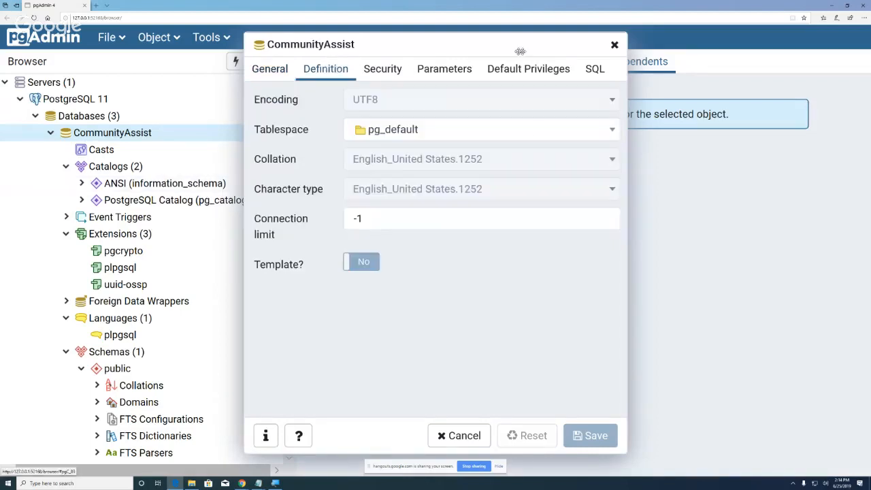
click(461, 436)
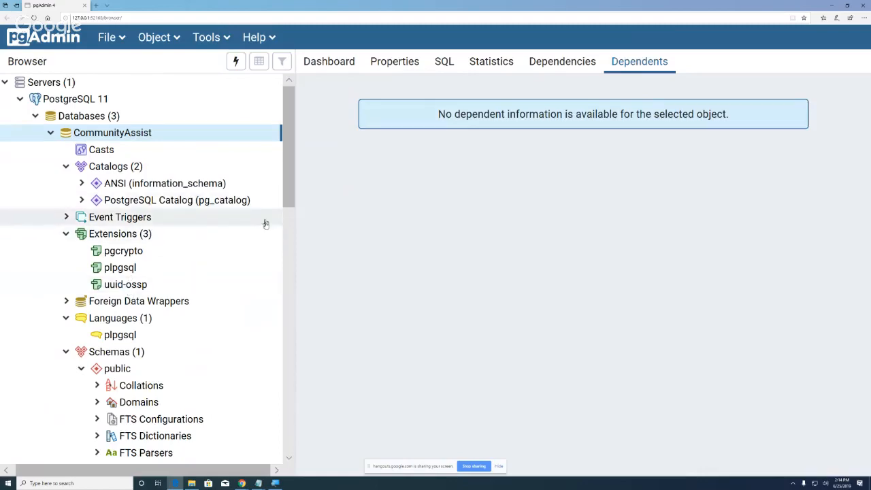
Step: Scroll the Browser tree to Login/Group Roles (9), showing pg_monitor, pg_read_all_stats and postgres
scroll(271, 236, down, 10)
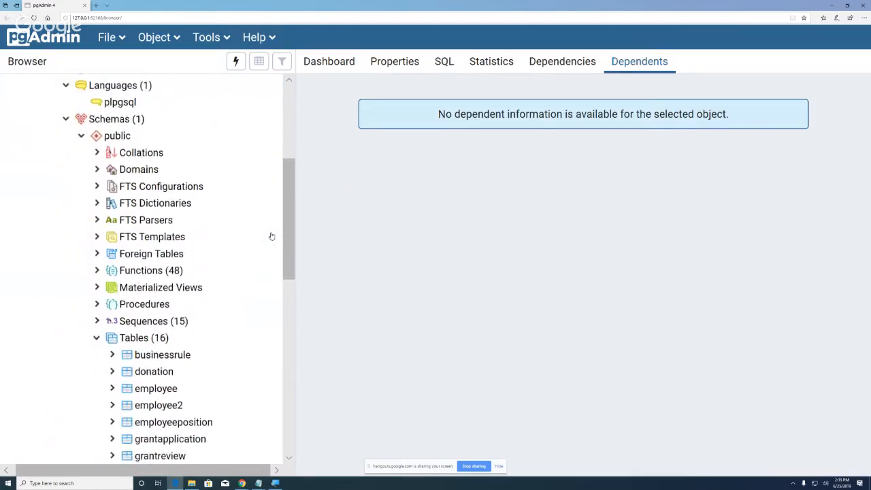
scroll(271, 236, down, 4)
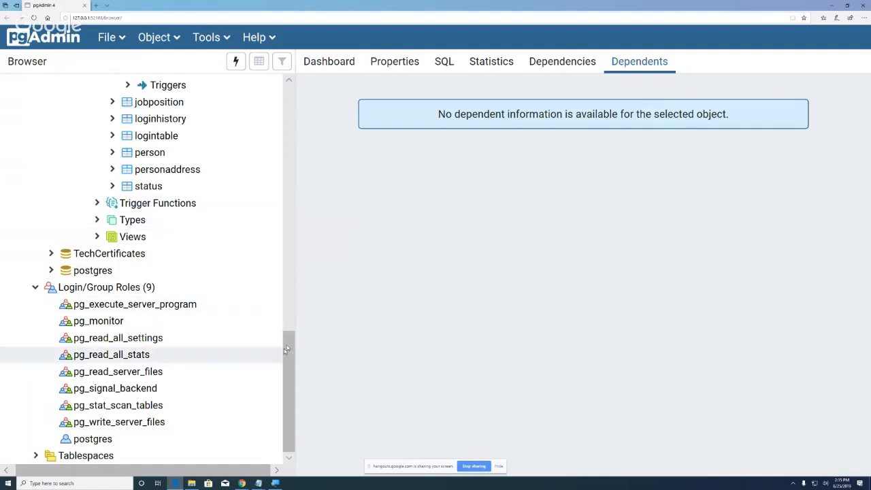
scroll(289, 318, up, 1)
scroll(290, 318, up, 6)
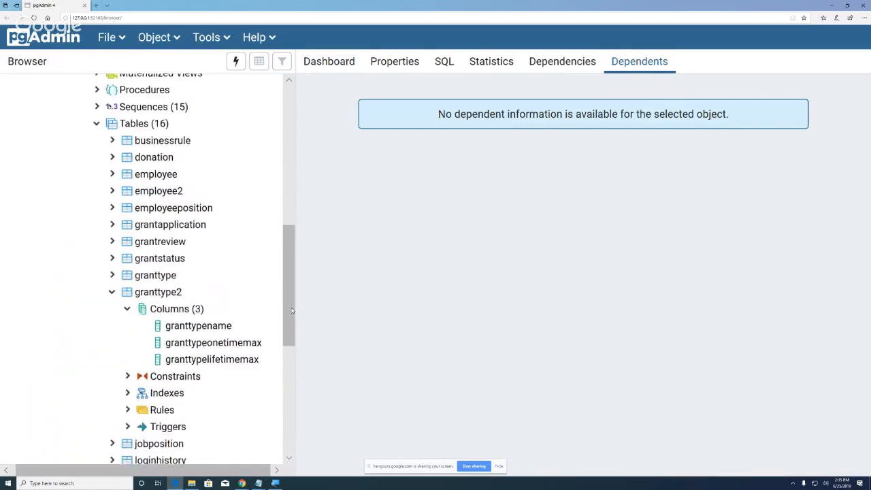
scroll(290, 320, down, 8)
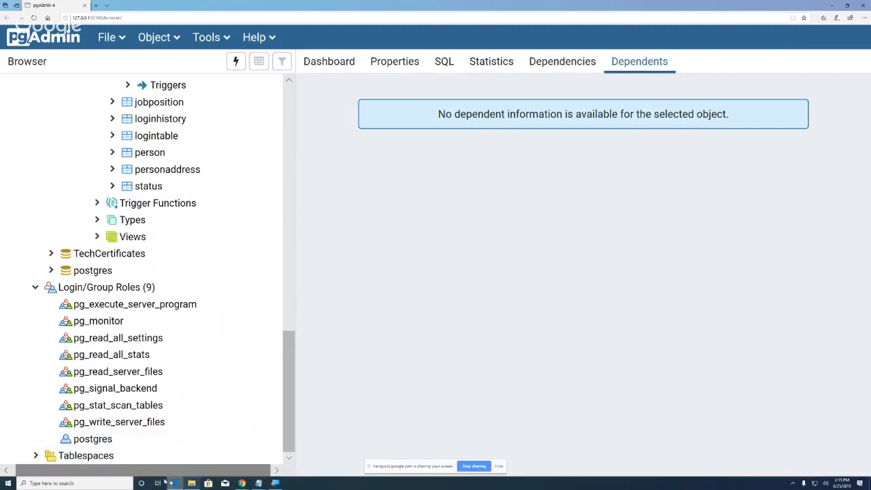
Step: Create a new Login/Group Role and enter the role's user name on the General tab
right_click(106, 291)
mouse_move(165, 305)
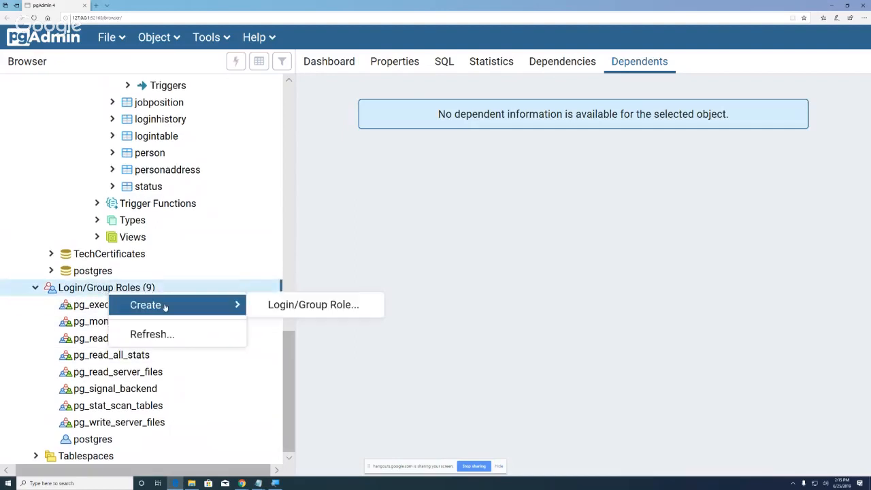
click(300, 307)
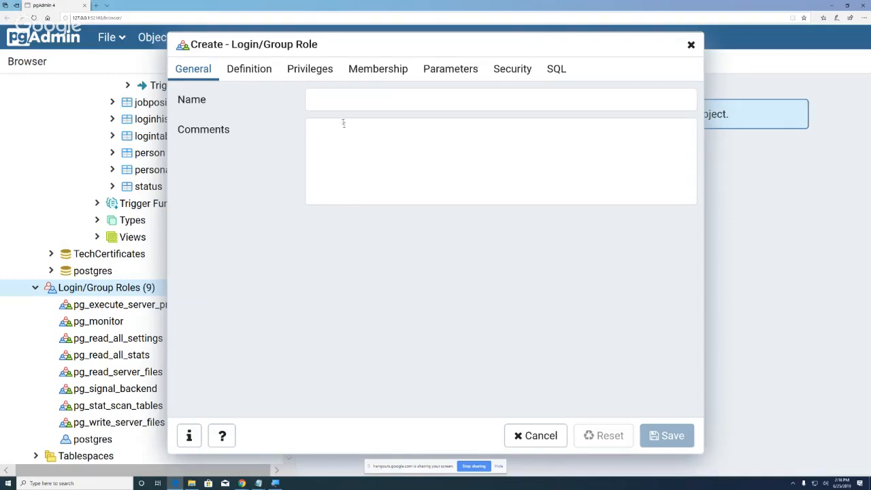
click(324, 97)
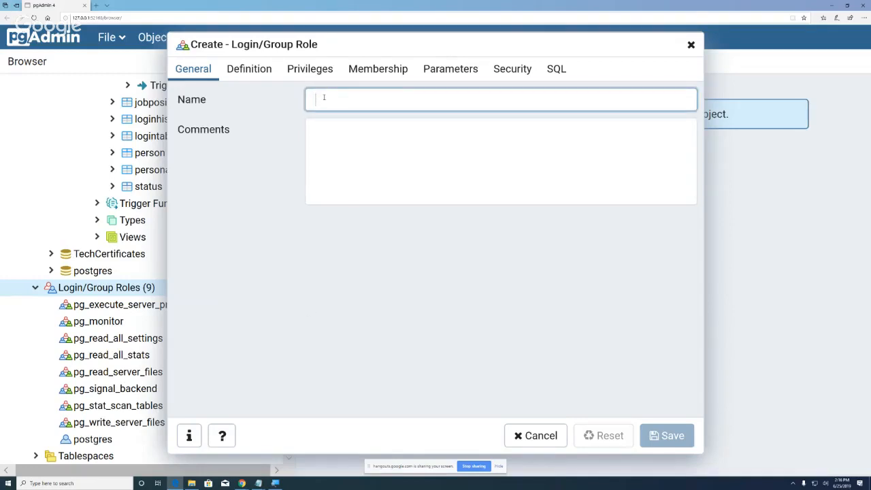
text(sconger)
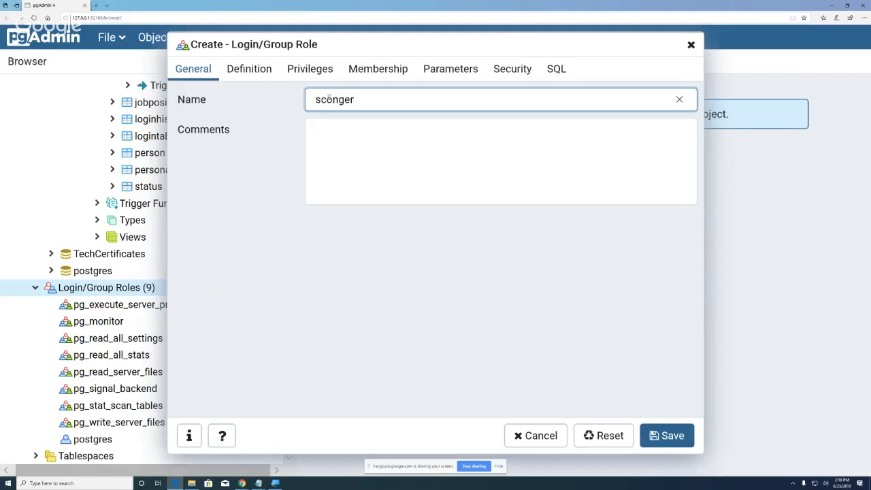
click(259, 72)
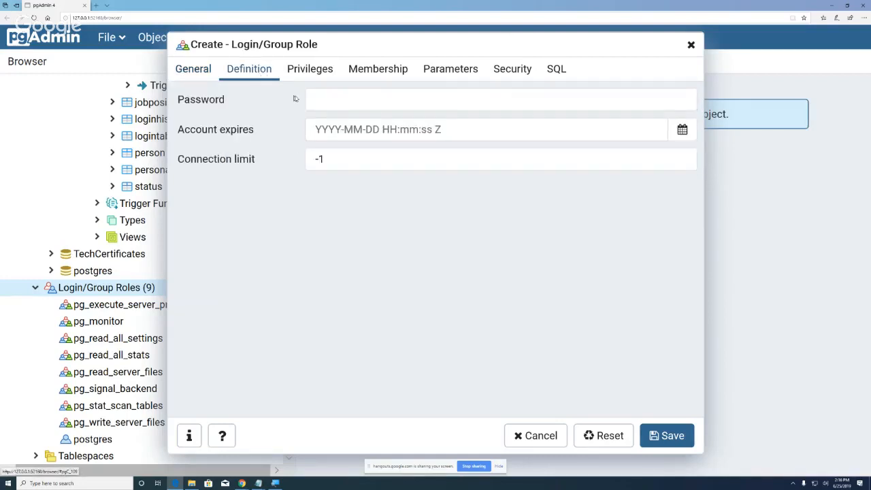
Step: Enter the new role's password in the Definition tab's Password field
click(332, 103)
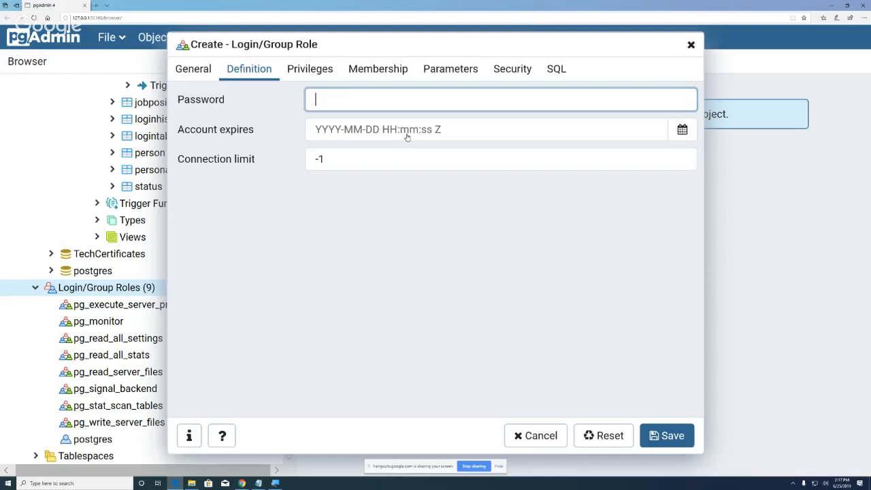
text(password1)
click(311, 72)
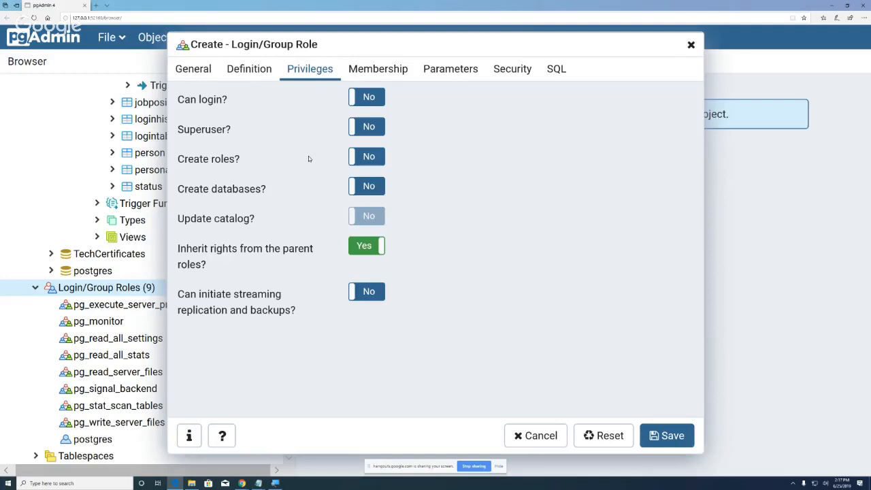
Step: Set Can login?, Superuser? and Can initiate streaming replication and backups? to Yes
click(356, 97)
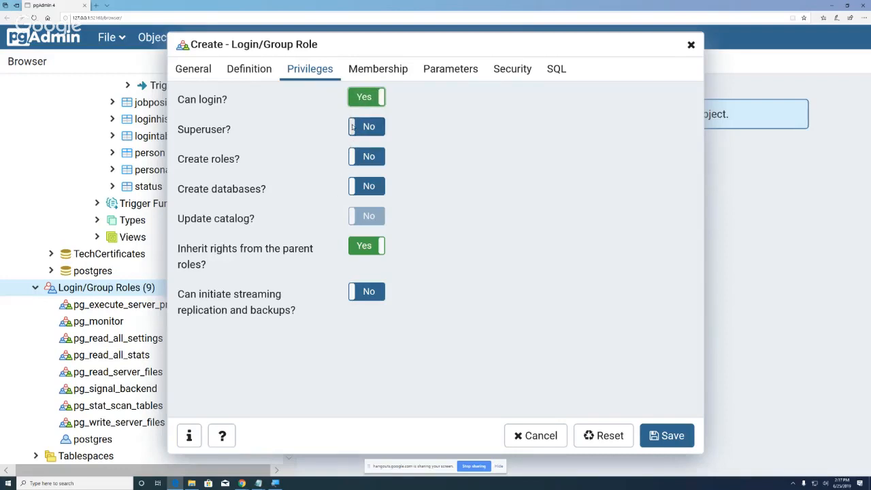
click(354, 128)
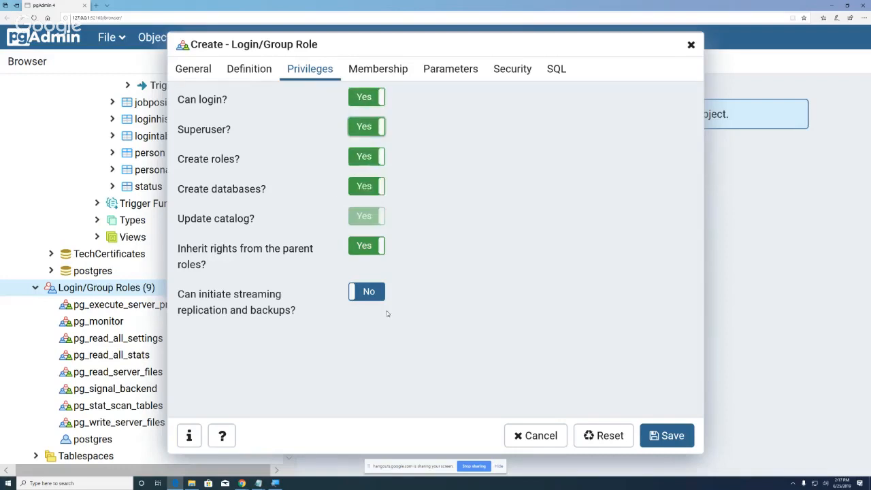
click(351, 294)
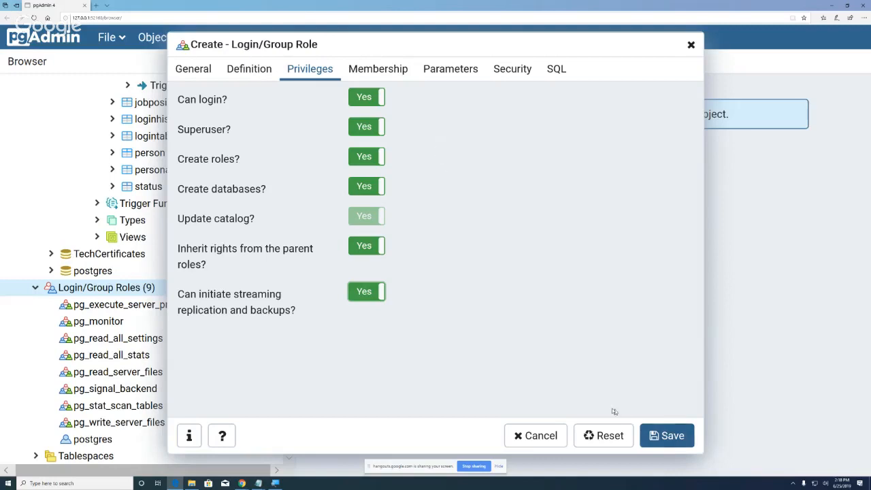
Step: Check the role's Parameters, Security, Membership and Privileges, preview its CREATE USER SQL, then return to Definition
click(457, 75)
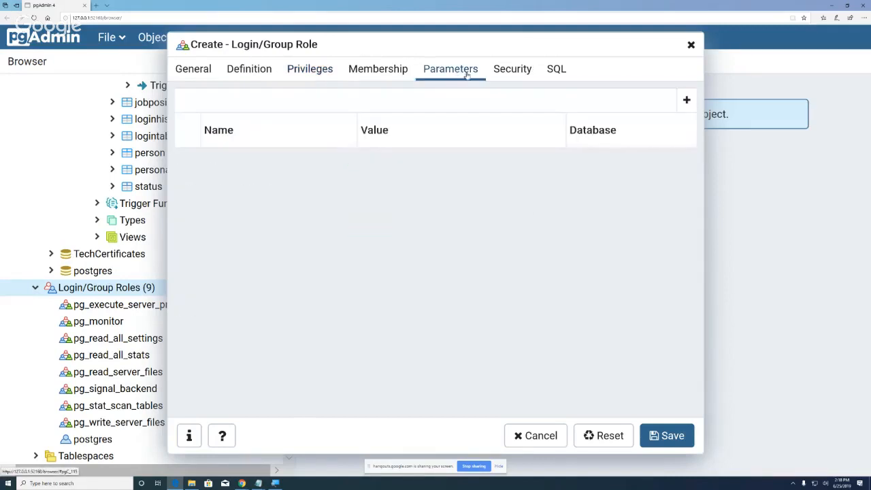
click(505, 75)
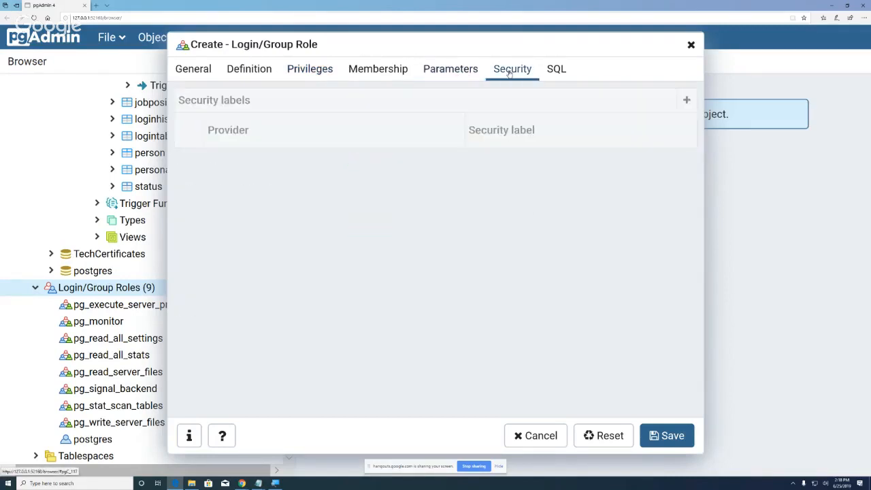
click(377, 73)
click(323, 72)
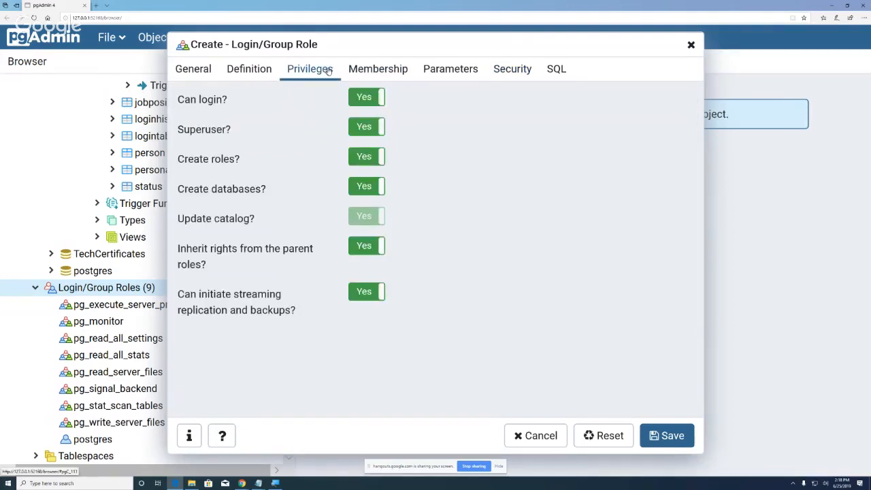
click(558, 71)
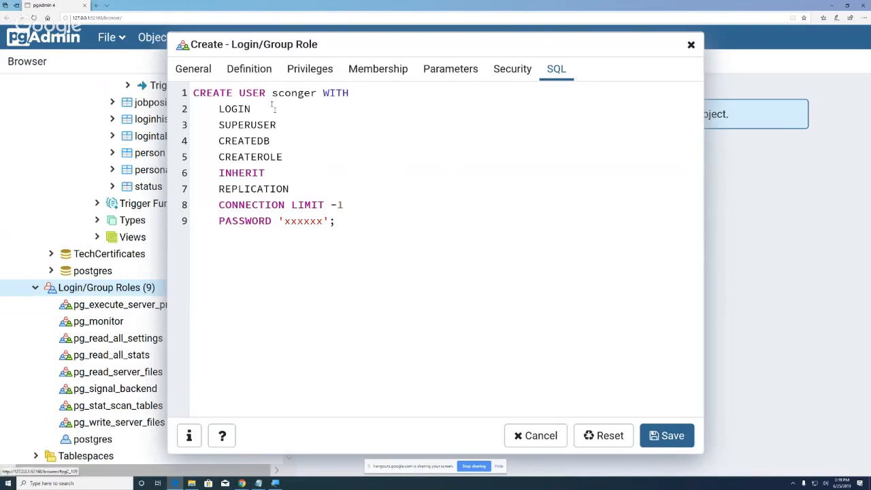
click(236, 71)
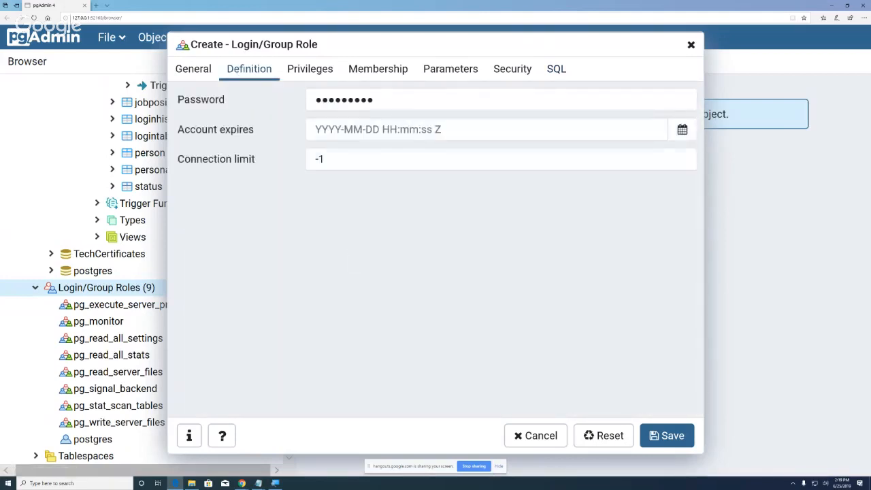
Step: Save the new login role, bringing Login/Group Roles to 10, and collapse the Databases node
click(657, 439)
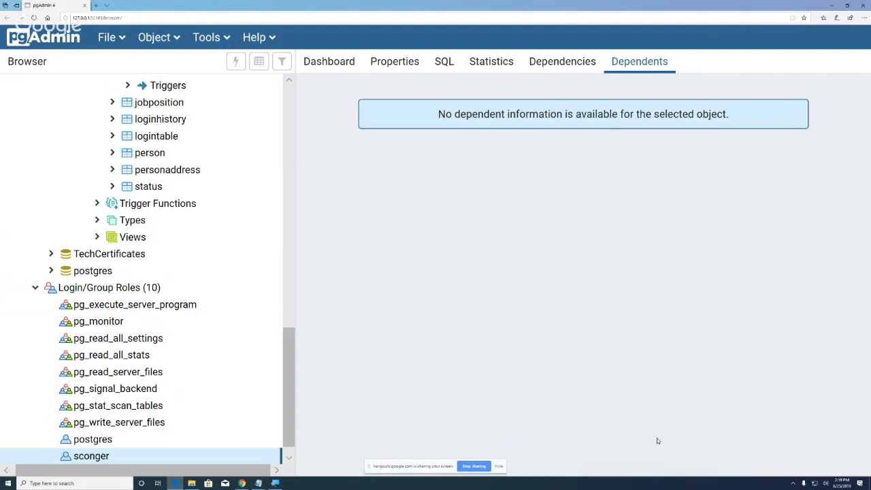
click(289, 302)
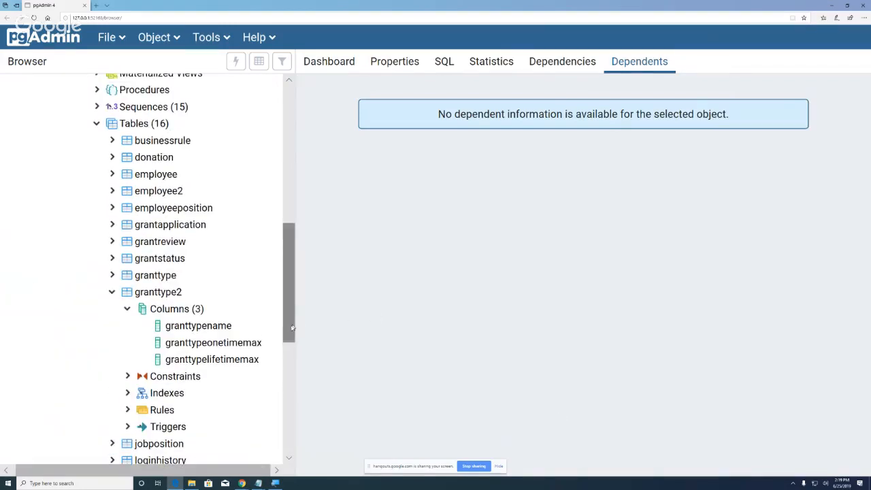
drag(292, 328, 291, 438)
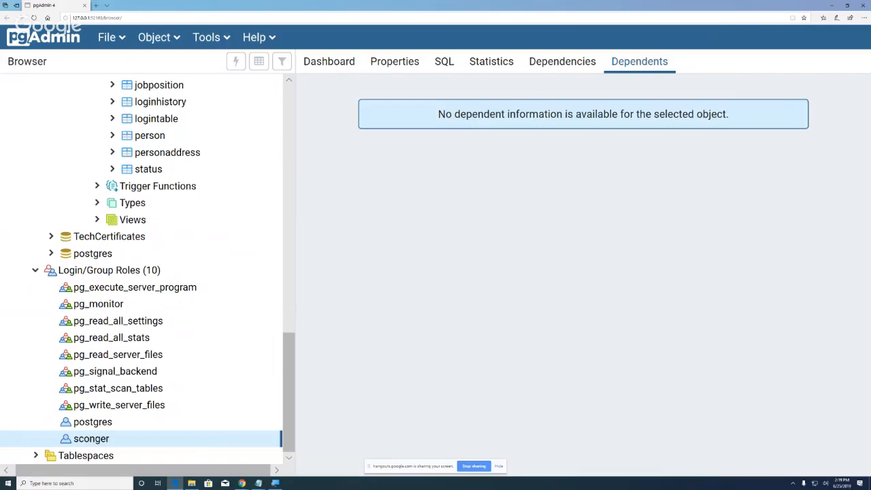
scroll(235, 338, up, 5)
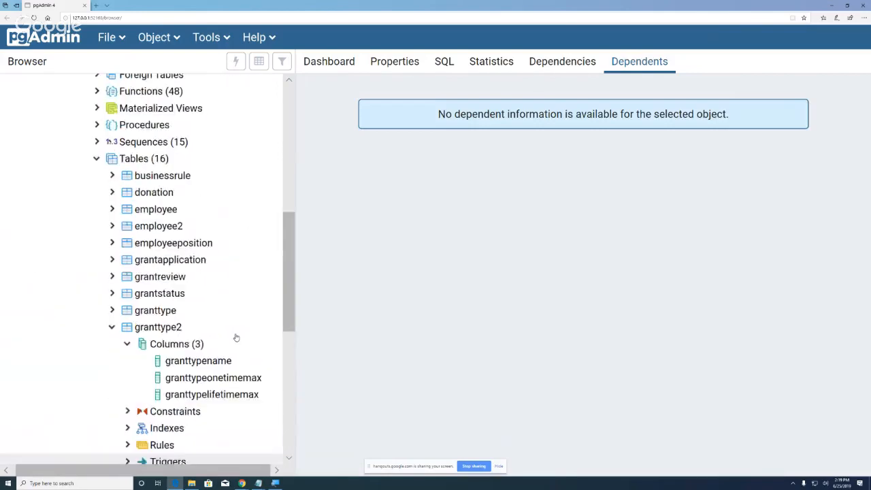
scroll(235, 338, up, 10)
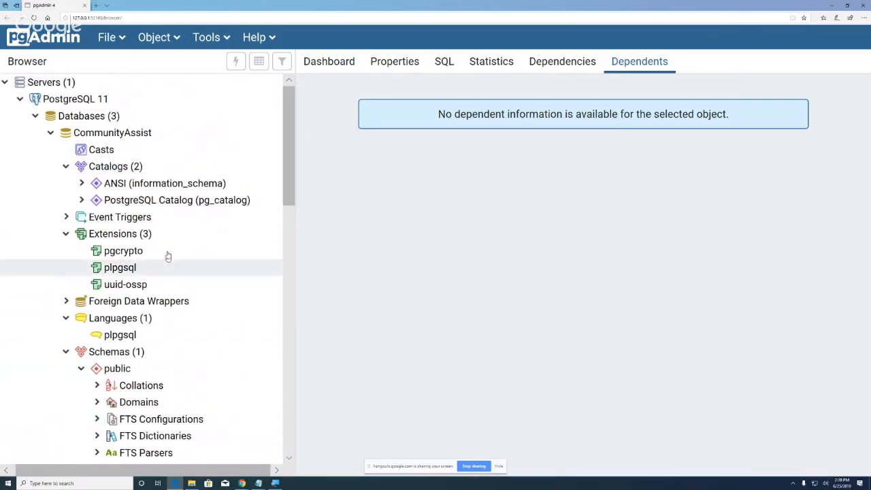
click(34, 117)
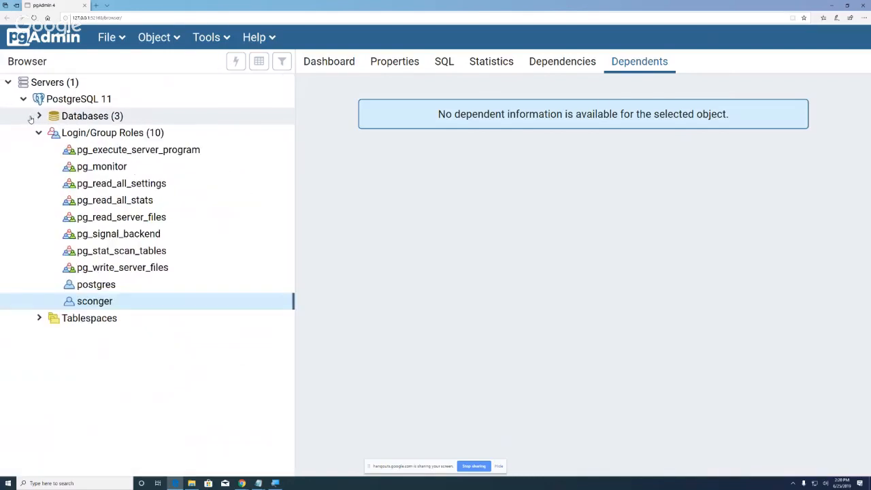
Step: Disconnect the PostgreSQL 11 server from its context menu and confirm with OK
right_click(76, 104)
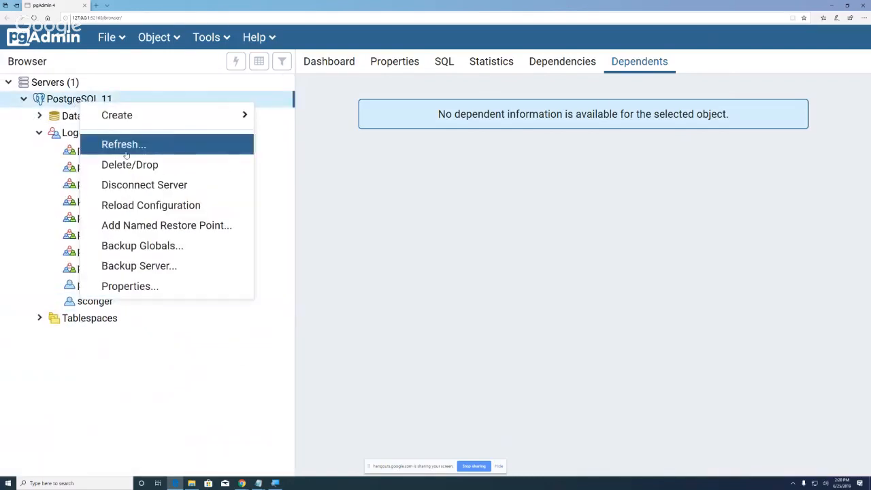
click(144, 185)
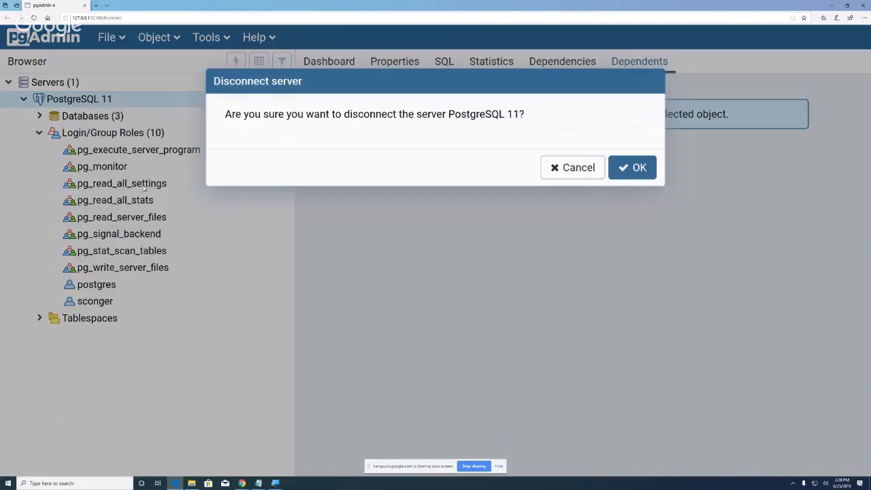
click(640, 170)
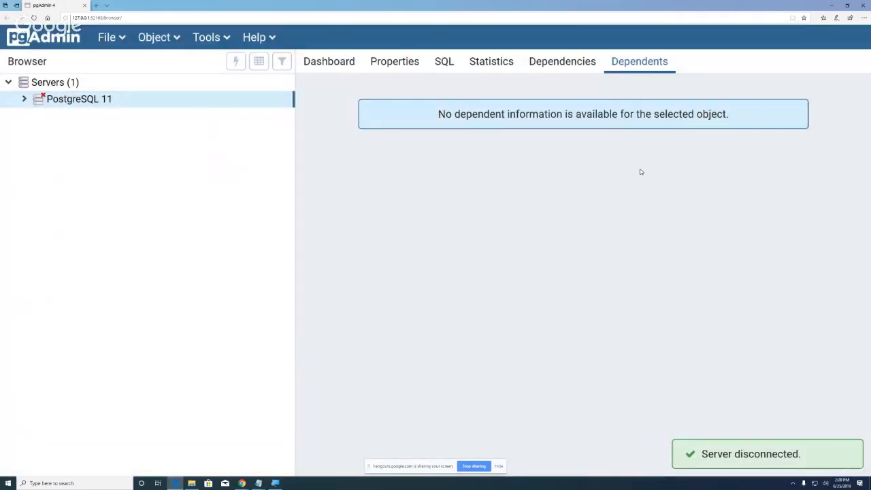
Step: In PostgreSQL 11's Connection properties, replace username postgres with the new role's username and save
right_click(73, 102)
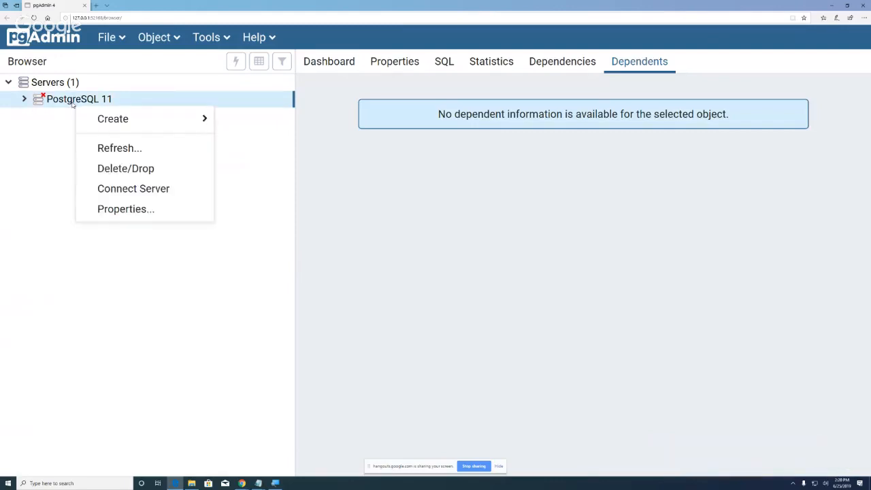
click(119, 211)
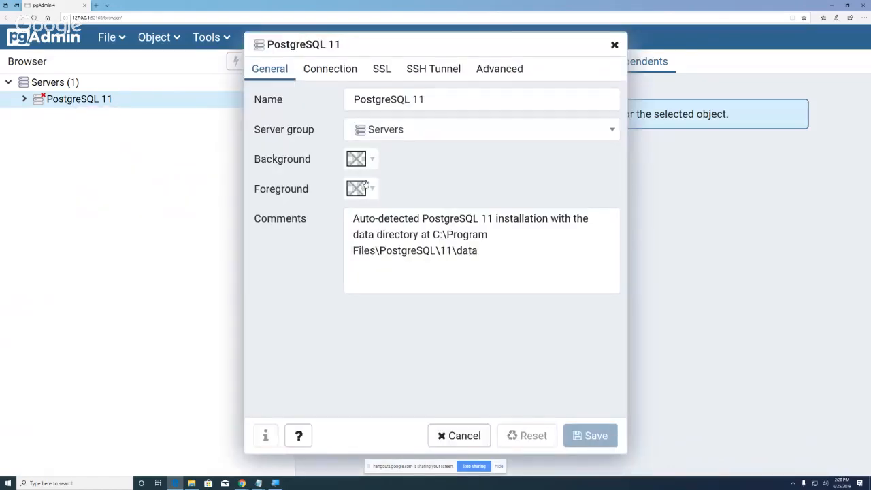
click(330, 69)
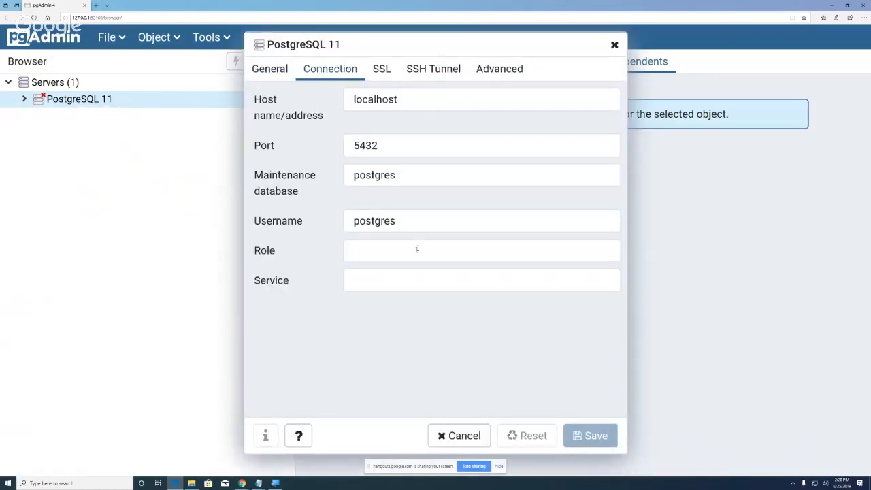
click(411, 224)
drag(411, 223, 348, 224)
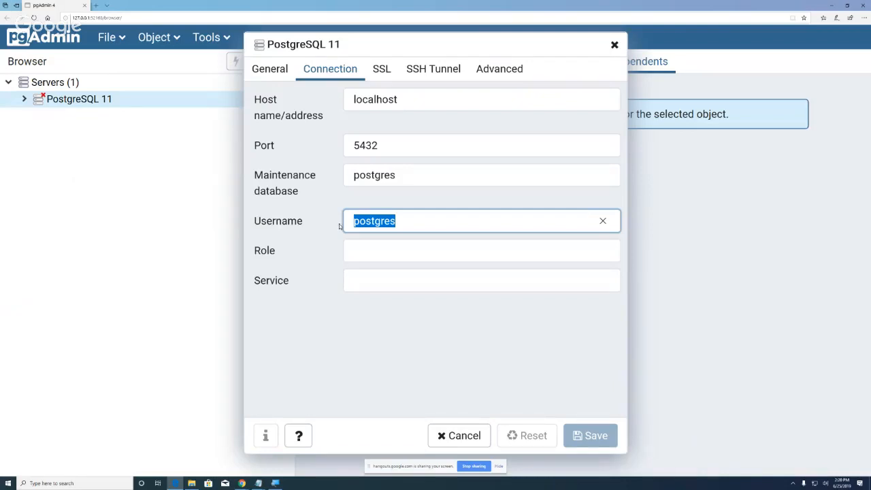
text(sconger)
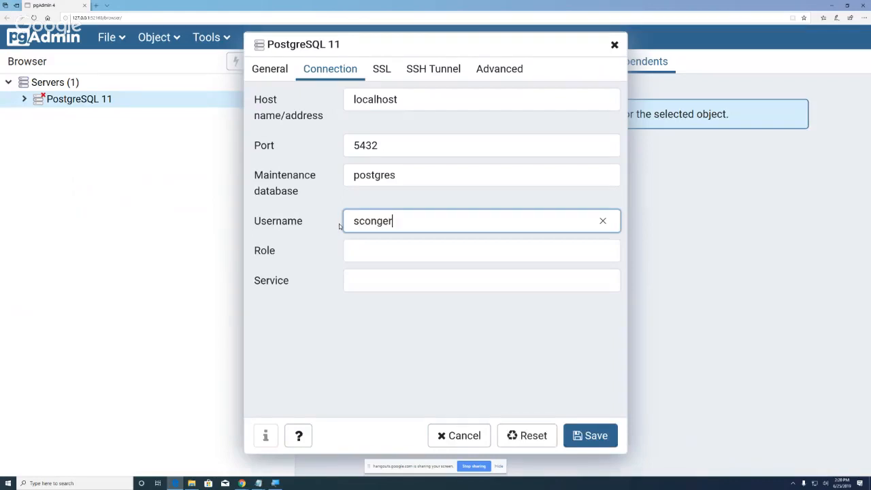
click(589, 436)
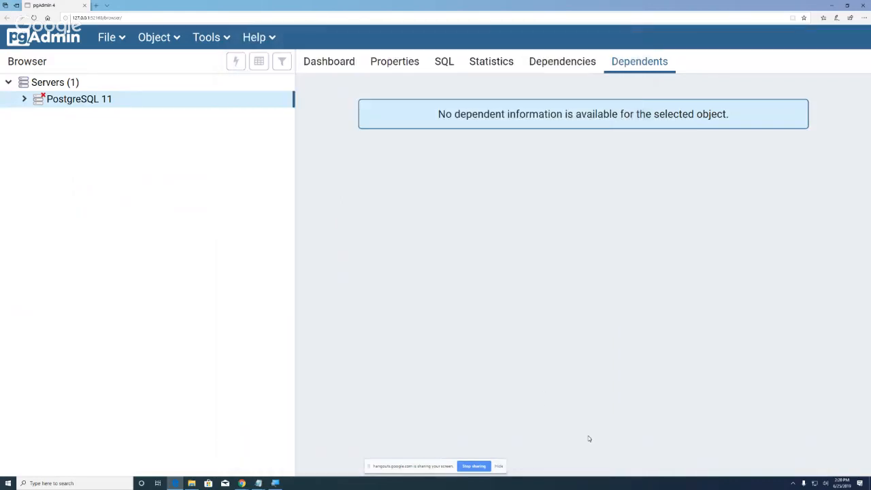
Step: Connect to PostgreSQL 11 using the new role's password, then expand and collapse Databases
double_click(109, 99)
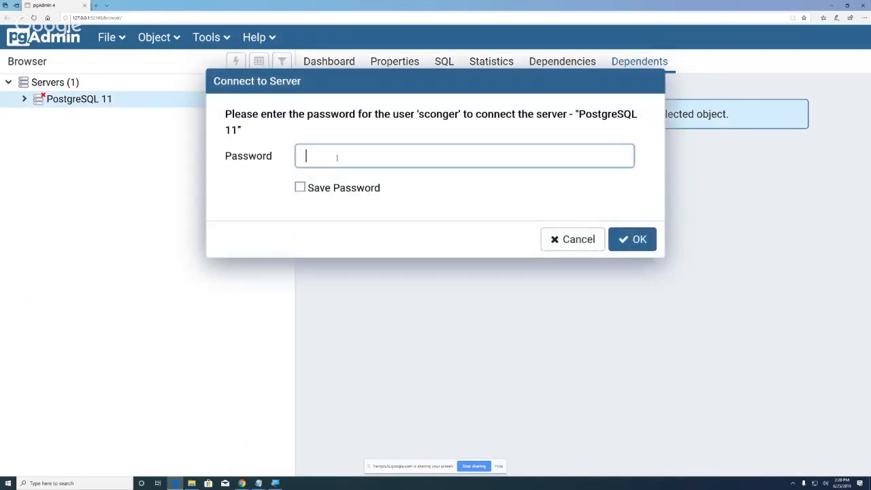
text(*********)
click(641, 243)
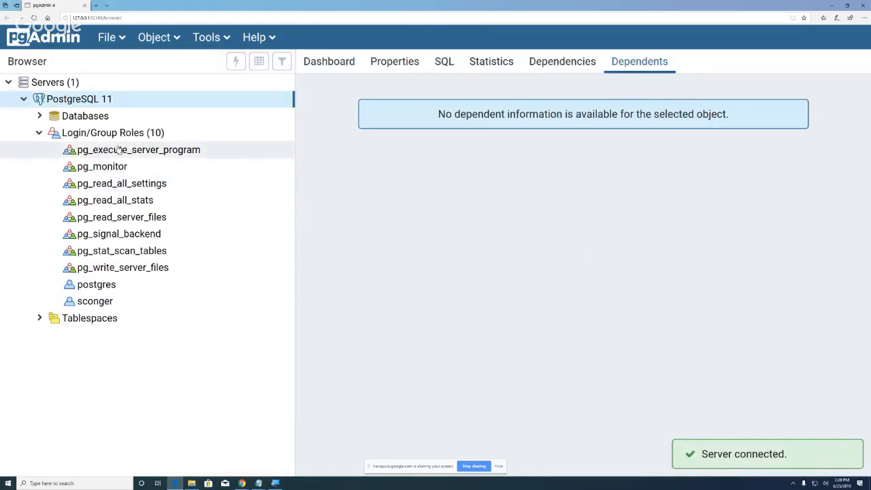
click(39, 117)
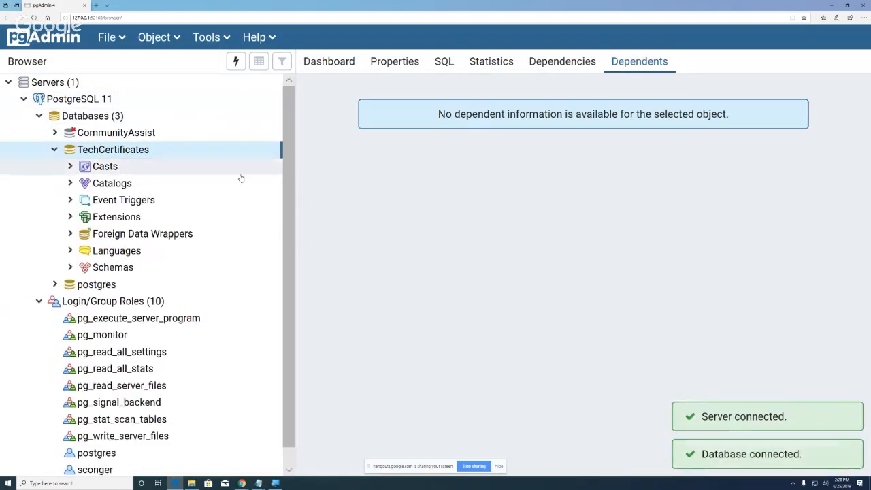
click(44, 117)
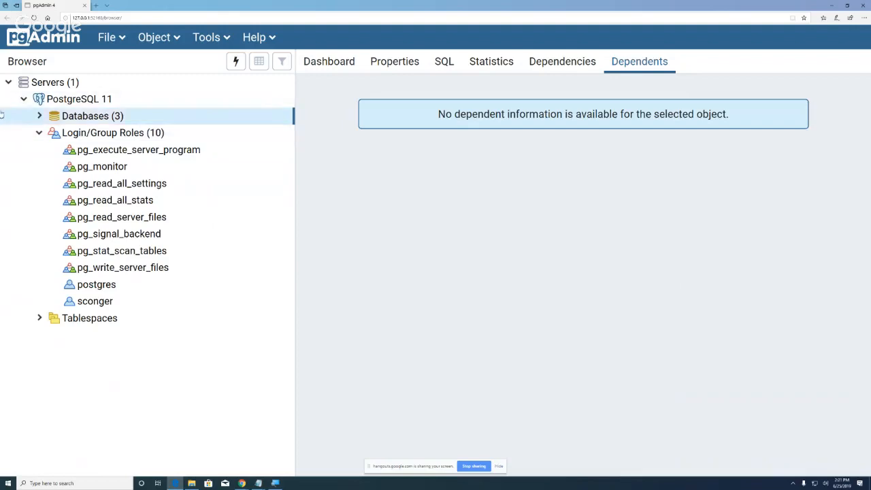
Step: Dismiss the PostgreSQL 11 context menu without choosing anything and collapse the server's branch
right_click(87, 102)
mouse_move(159, 122)
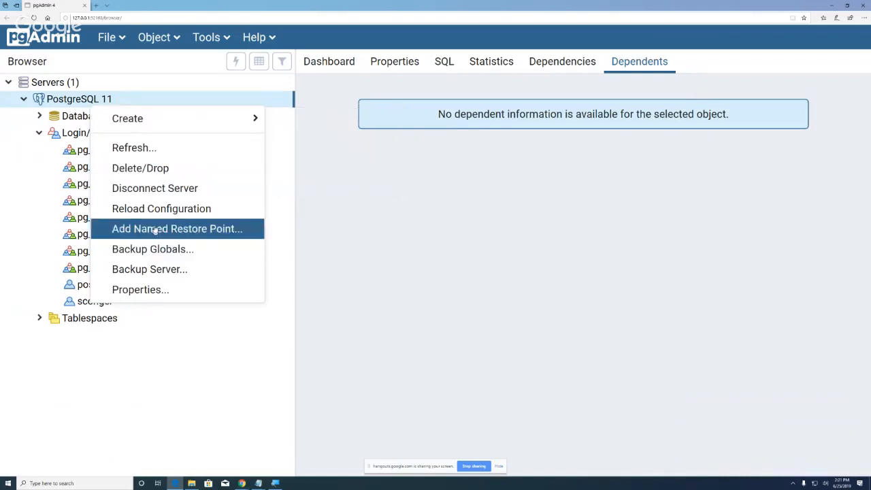
click(179, 322)
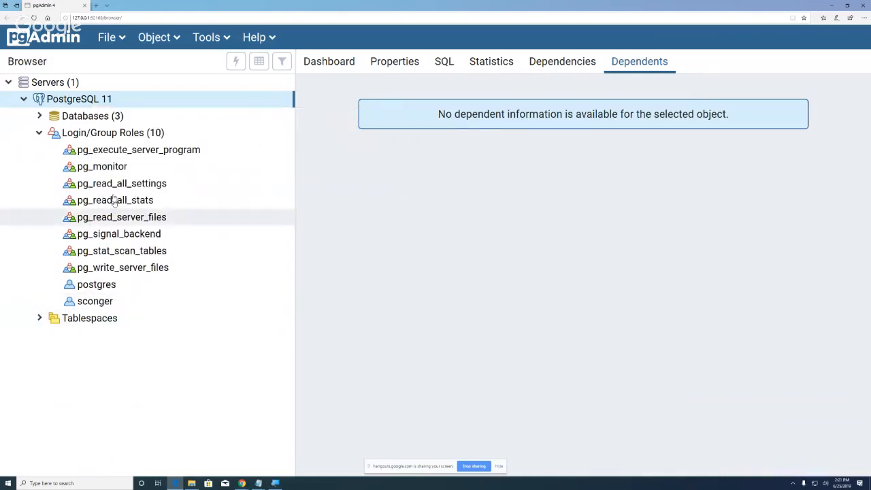
click(24, 99)
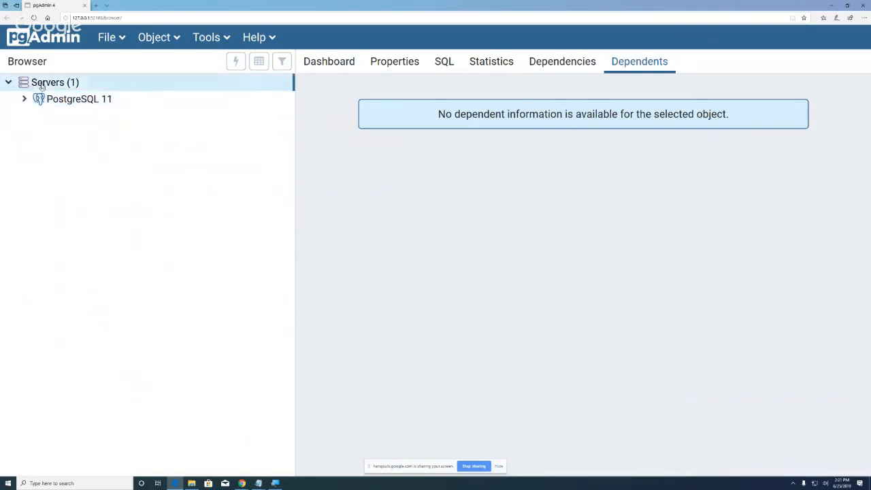
Step: Create a new server via Servers > Create > Server, name it localhost2, and reach its host name field
right_click(40, 84)
mouse_move(97, 102)
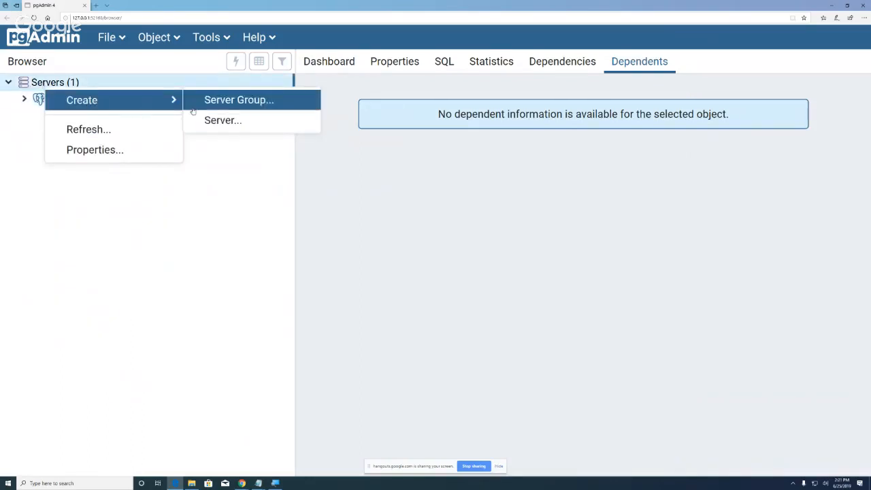
click(218, 126)
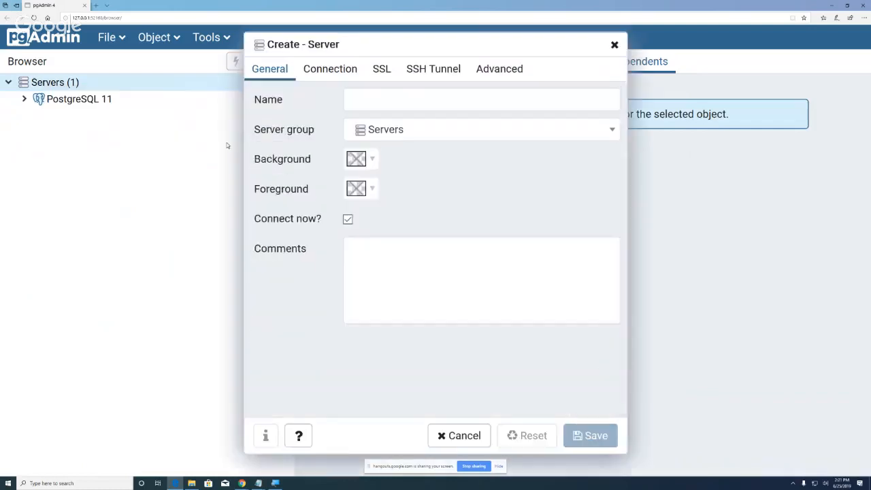
click(375, 101)
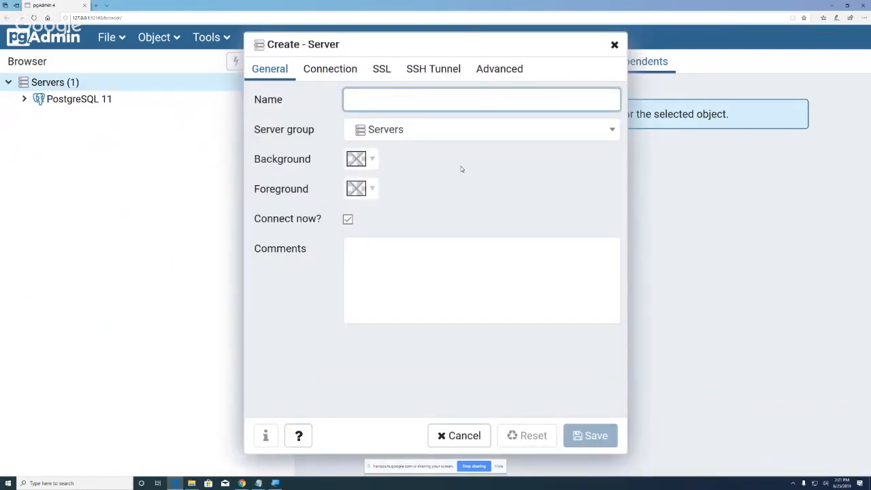
text(Postgres)
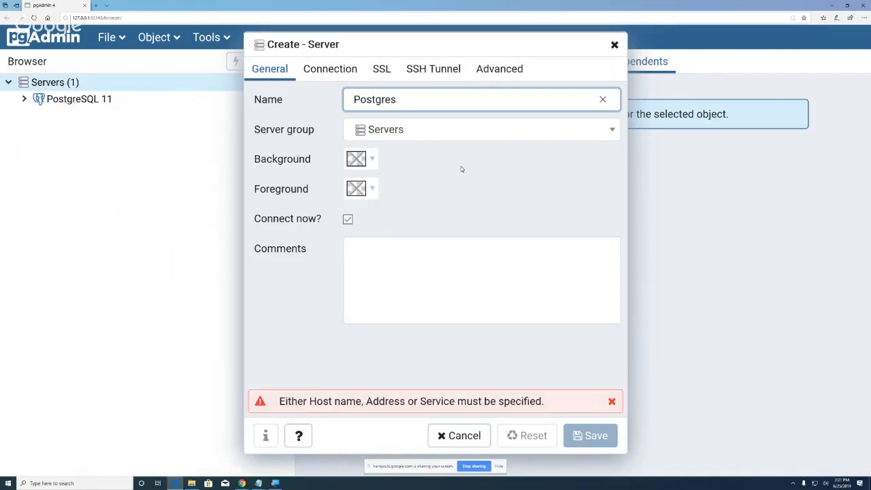
key(BackSpace)
key(BackSpace)
key(BackSpace)
key(BackSpace)
key(BackSpace)
key(BackSpace)
key(BackSpace)
key(BackSpace)
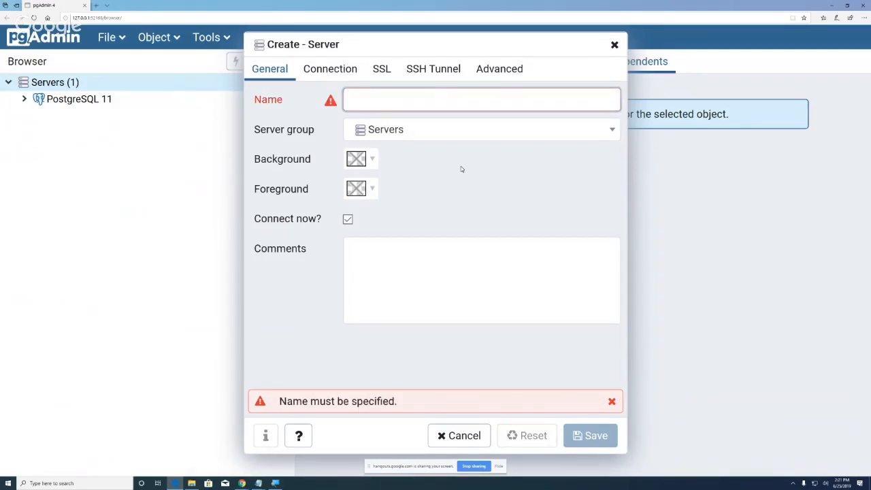
text(local)
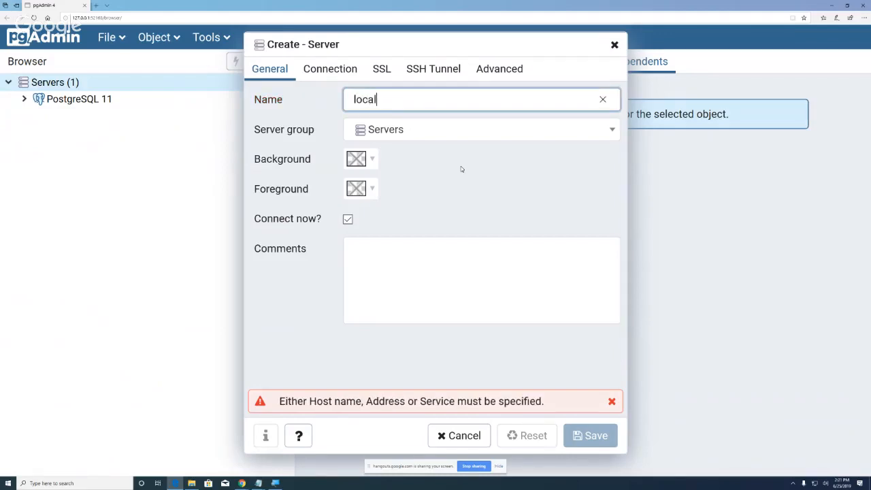
text(host2)
click(330, 68)
click(363, 96)
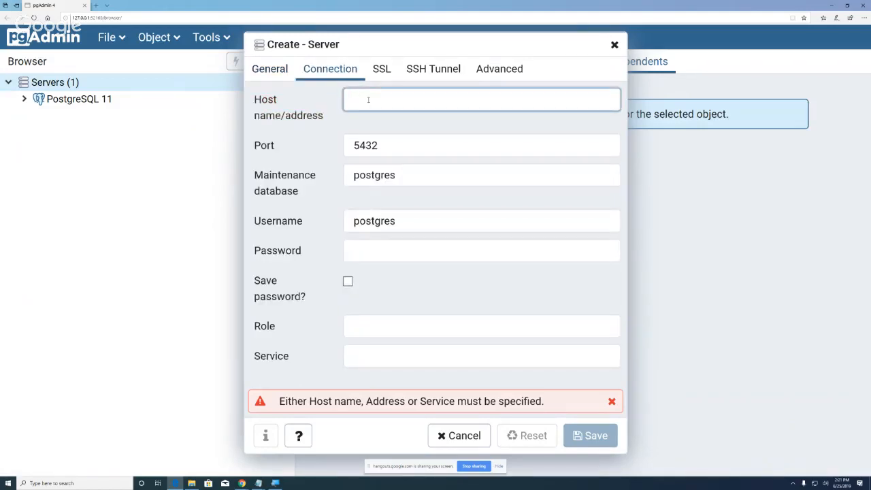
Step: Set the new server's host to Localhost2, port to 5433, and username to the new role
text(Localh)
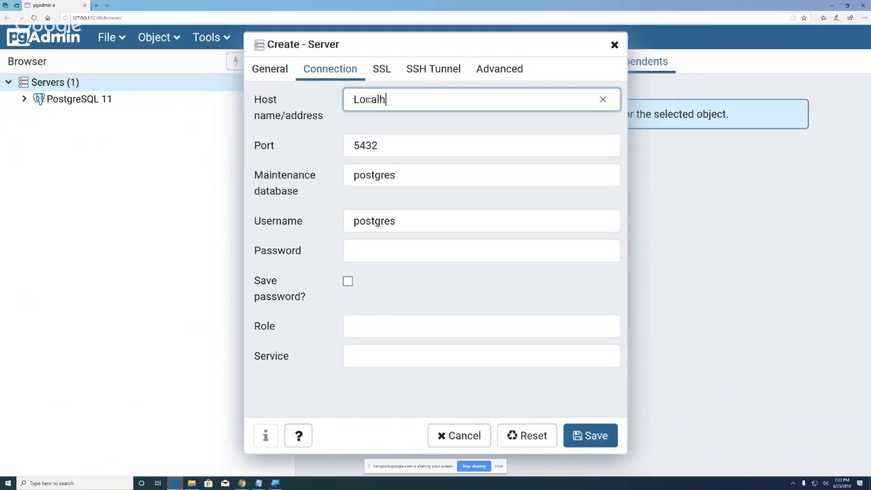
text(ost2)
click(384, 148)
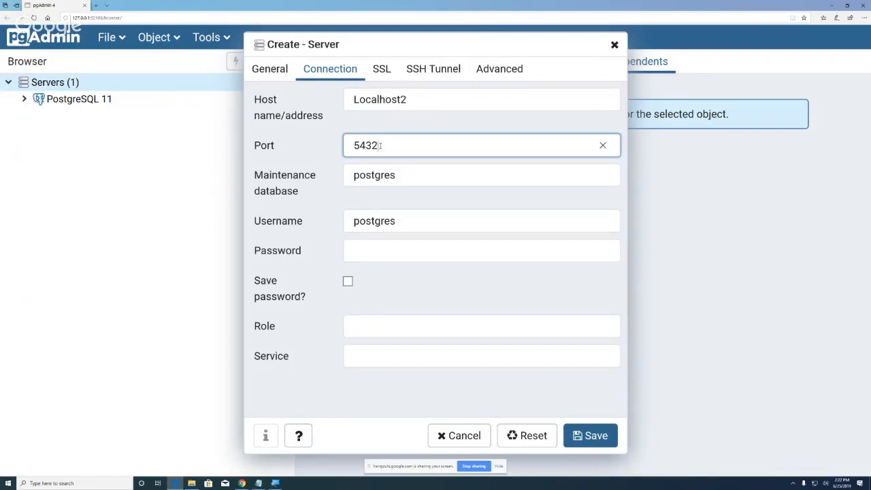
drag(380, 145, 372, 146)
text(3)
drag(402, 222, 353, 221)
text(sconger)
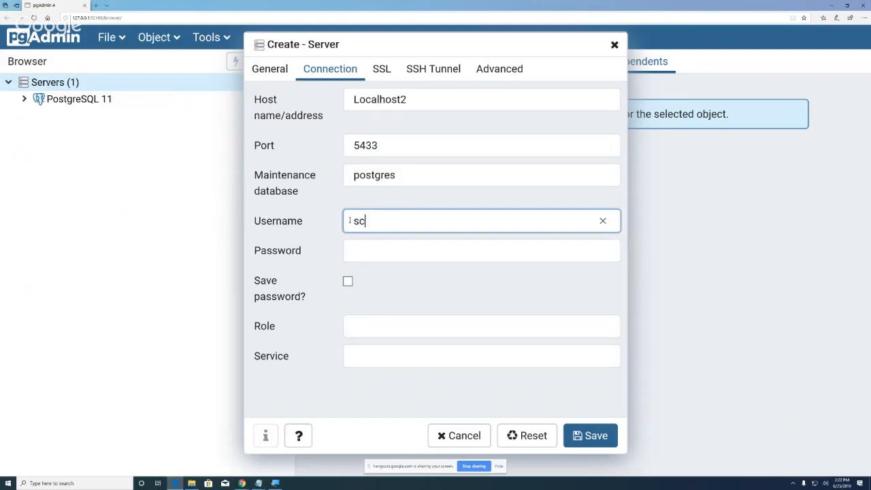
Step: Enter the connection password, try saving, and dismiss the unknown-host error
click(368, 252)
text(•••••••)
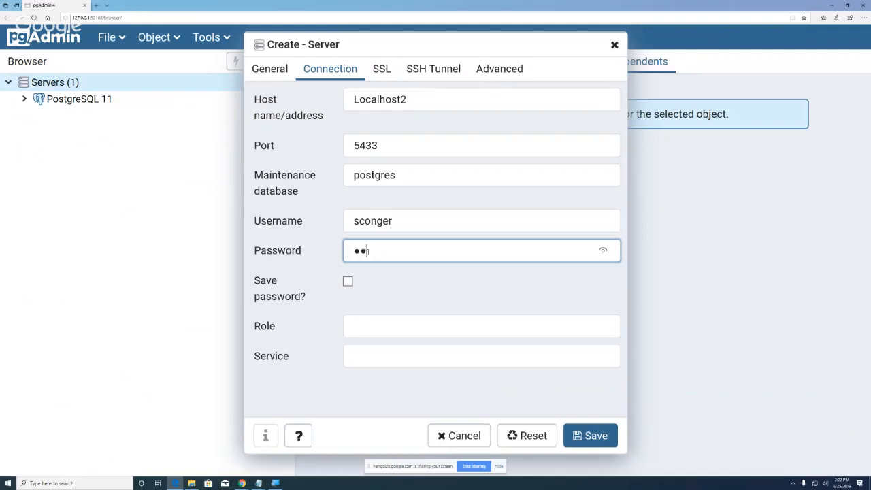
text(••)
click(597, 440)
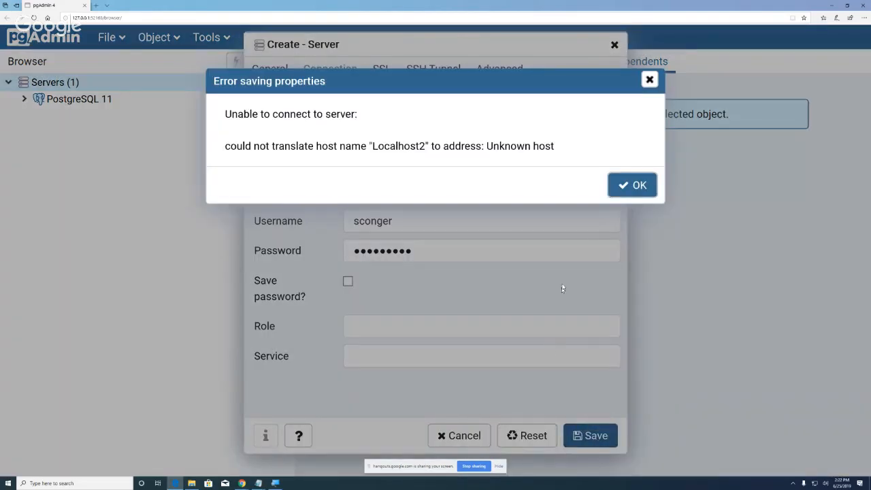
click(633, 185)
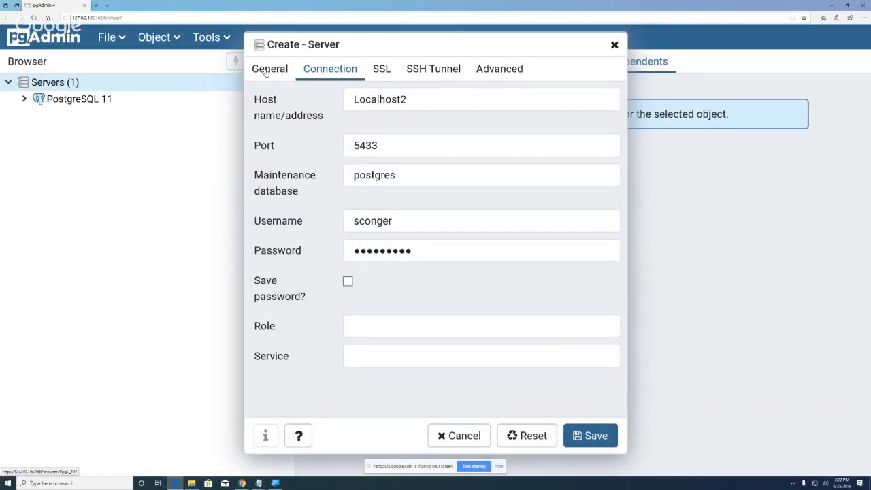
Step: Confirm the server name, shorten the host to Localhost, and retry saving
click(297, 72)
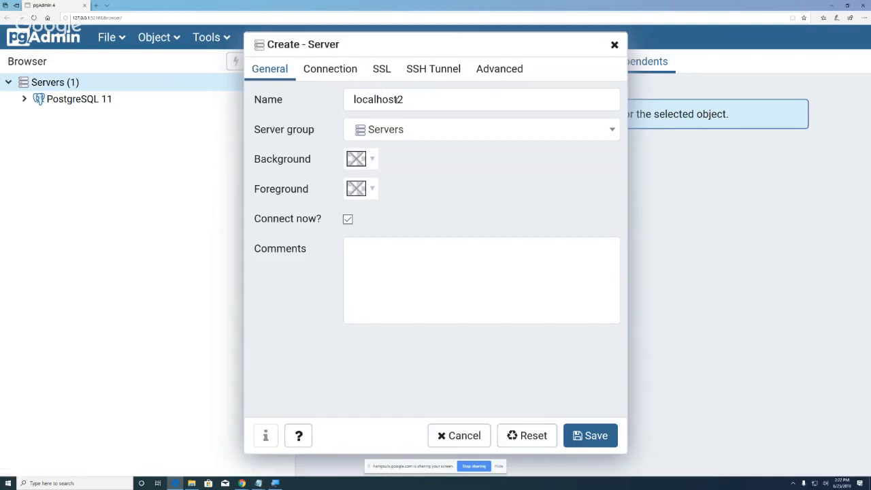
click(409, 100)
click(340, 72)
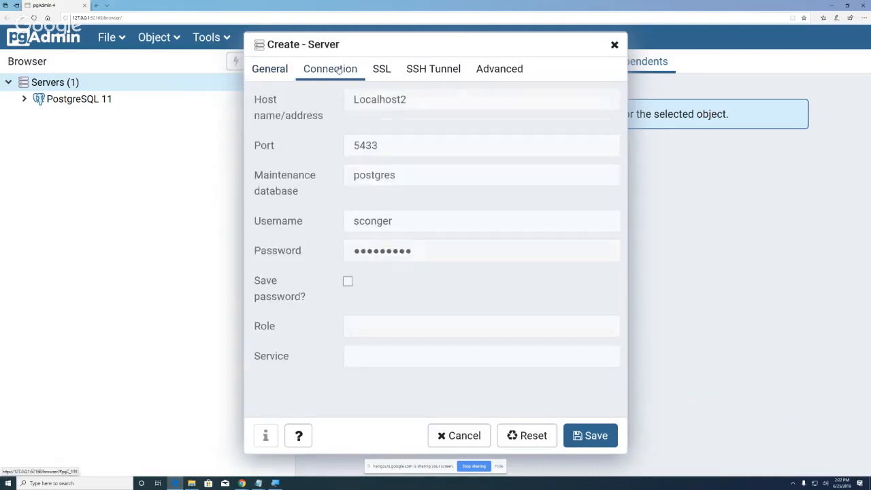
click(410, 97)
key(BackSpace)
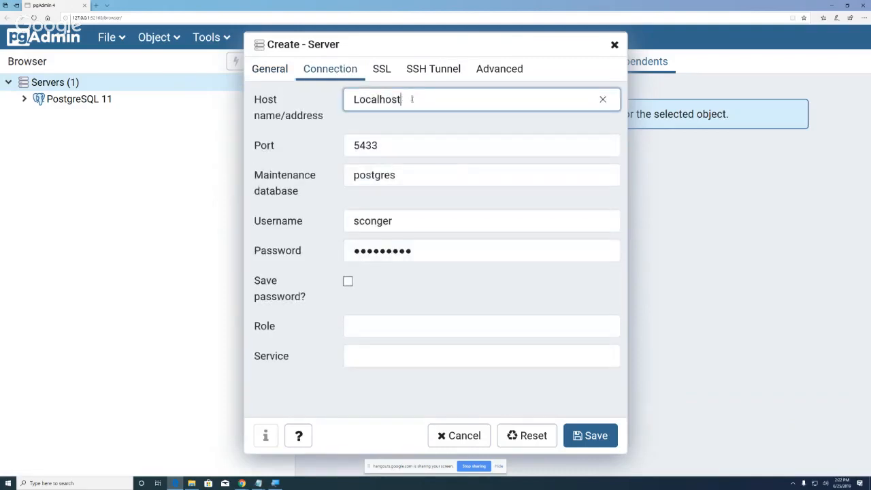
click(599, 439)
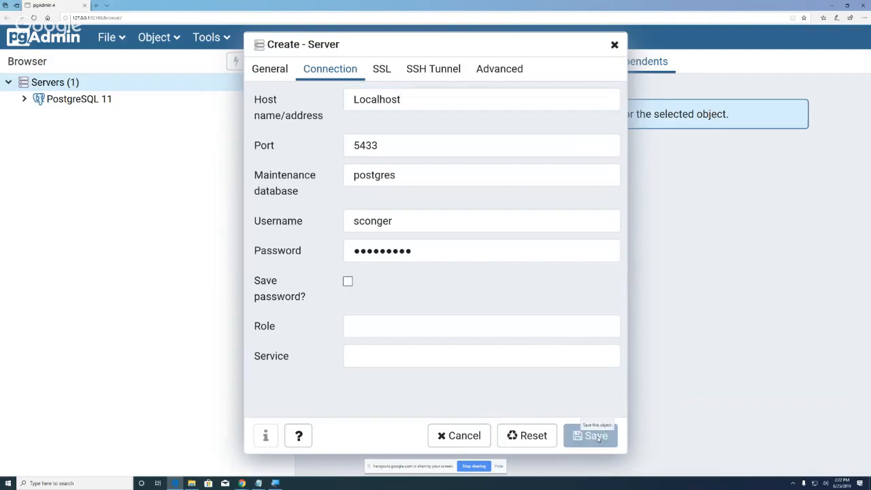
Step: Dismiss the connection-refused error, change the port from 5433 to 5432, and save
click(382, 145)
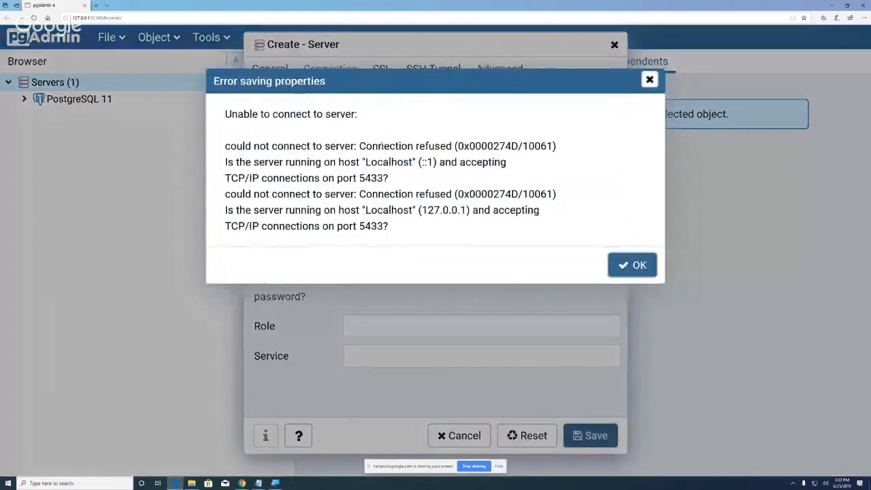
click(632, 265)
key(BackSpace)
click(376, 147)
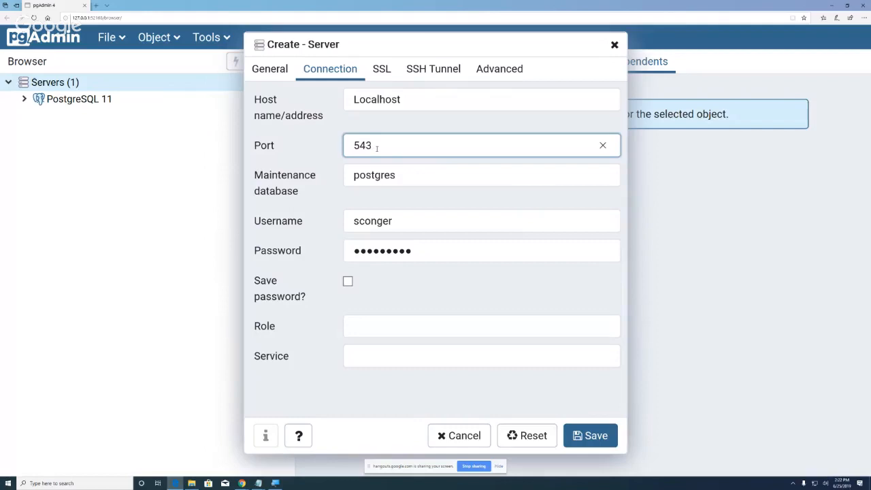
text(2)
click(596, 437)
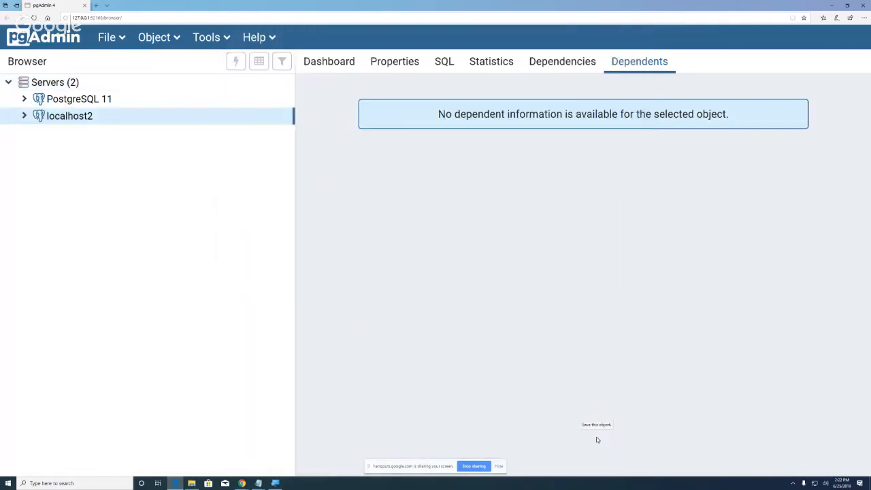
Step: Expand localhost2 and its Databases, view its Connection properties, then choose Disconnect Server on PostgreSQL 11
click(24, 116)
click(39, 132)
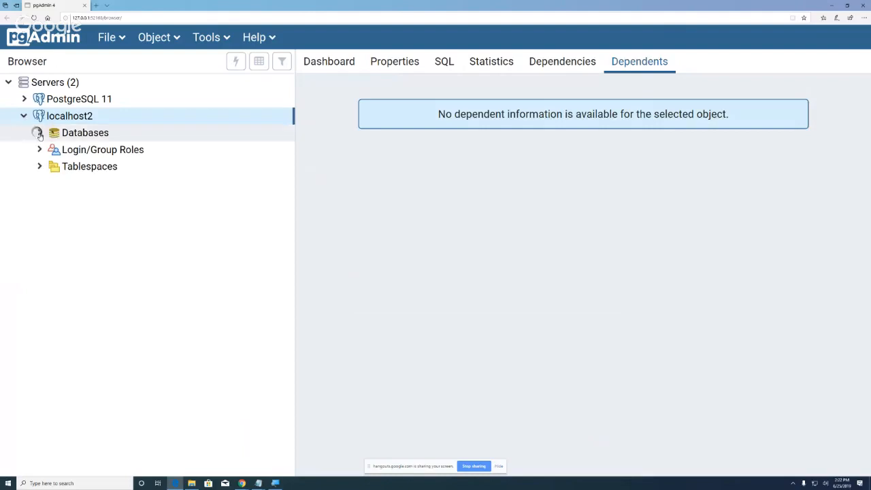
right_click(79, 119)
mouse_move(118, 131)
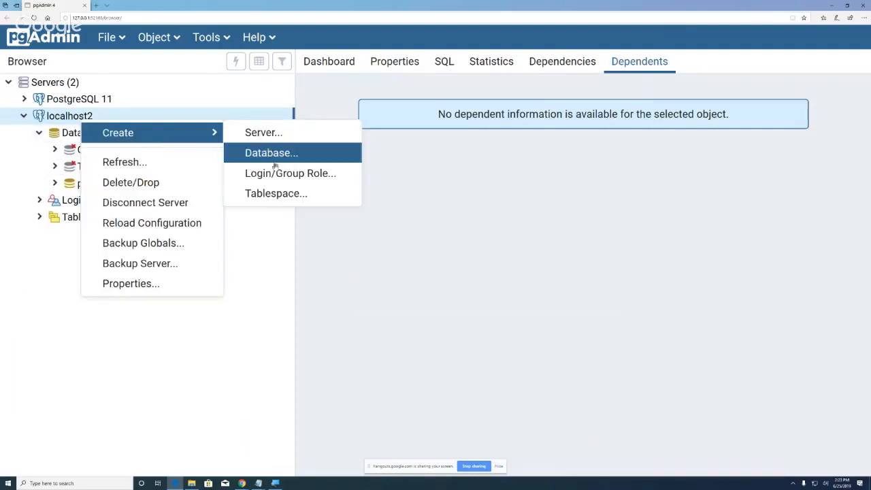
click(184, 285)
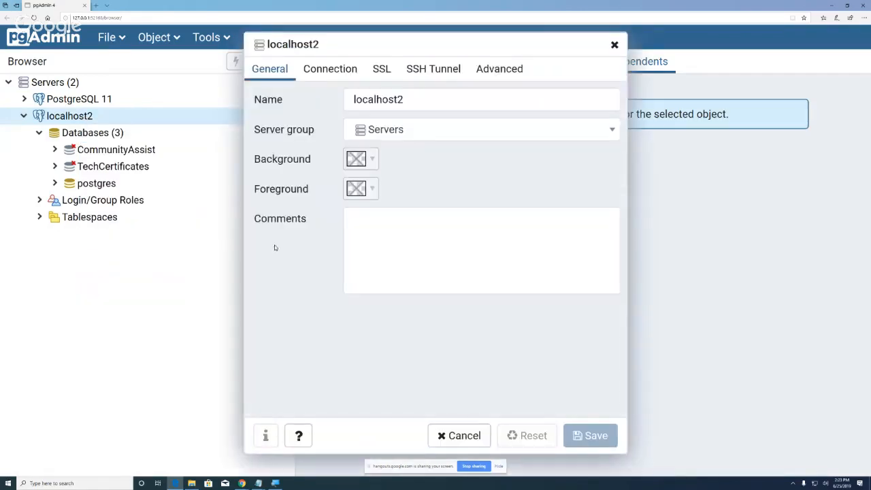
click(343, 73)
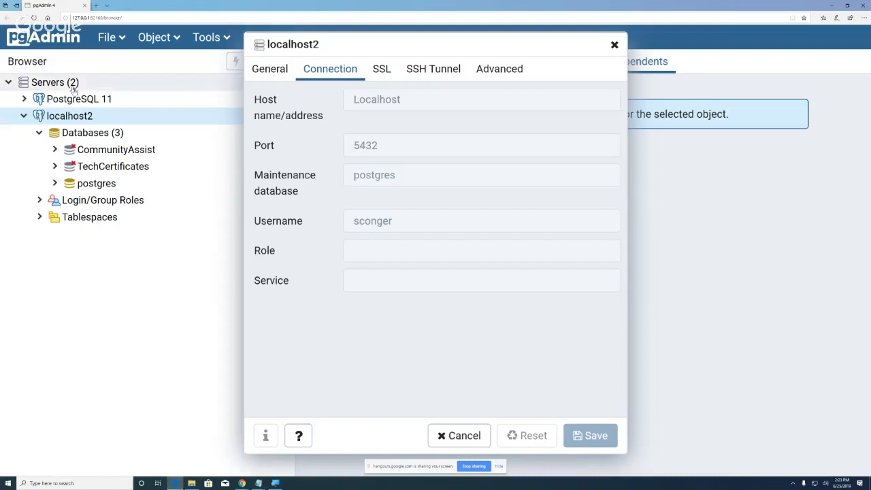
right_click(89, 100)
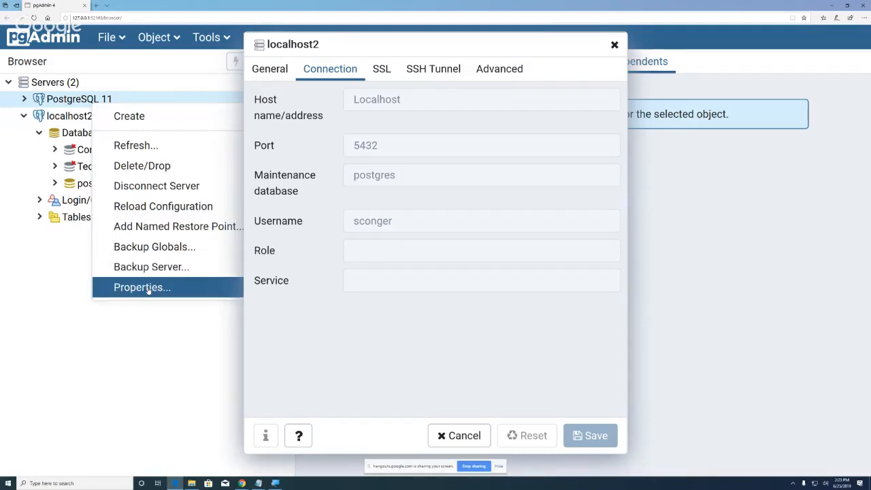
click(145, 188)
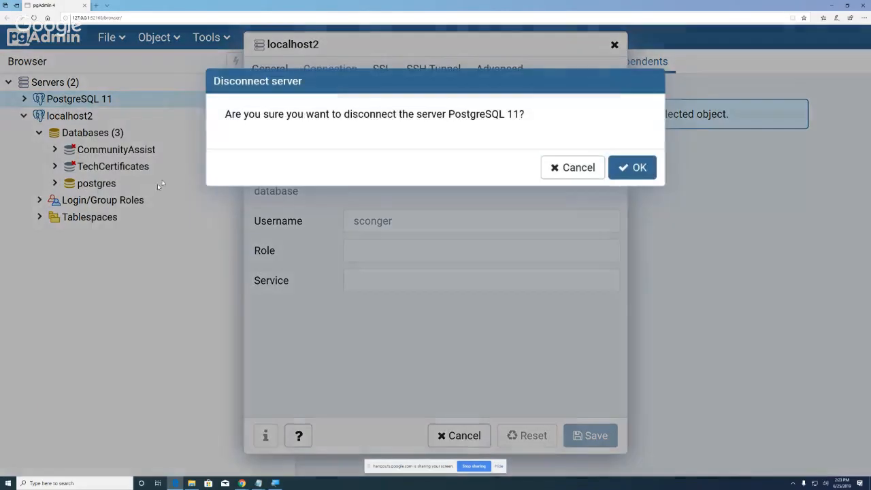
Step: Confirm disconnecting PostgreSQL 11, then change its saved connection Username to postgres and save
click(636, 169)
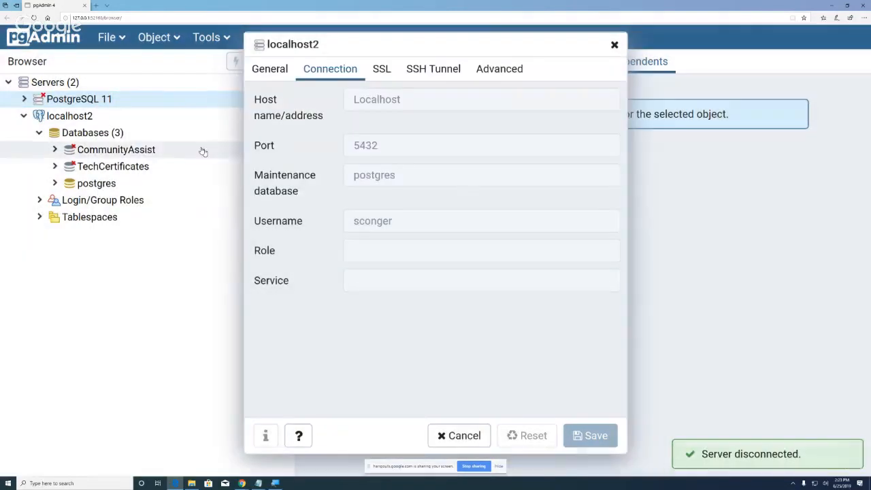
right_click(100, 100)
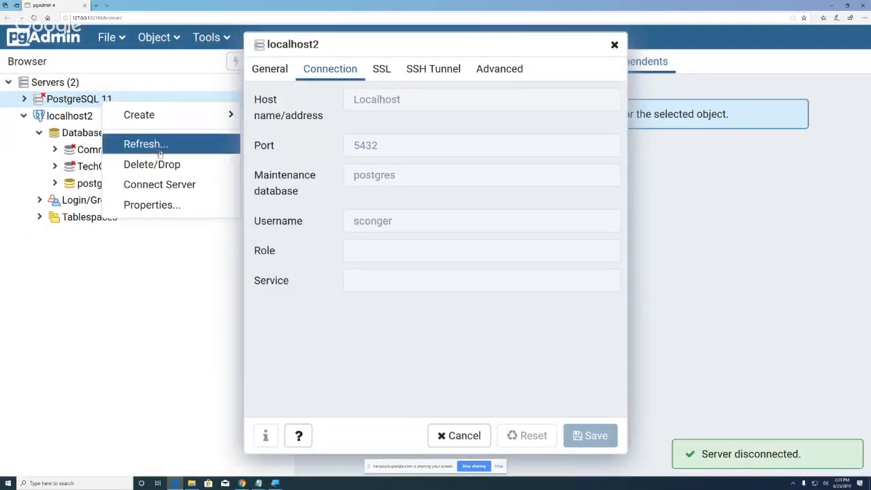
click(164, 203)
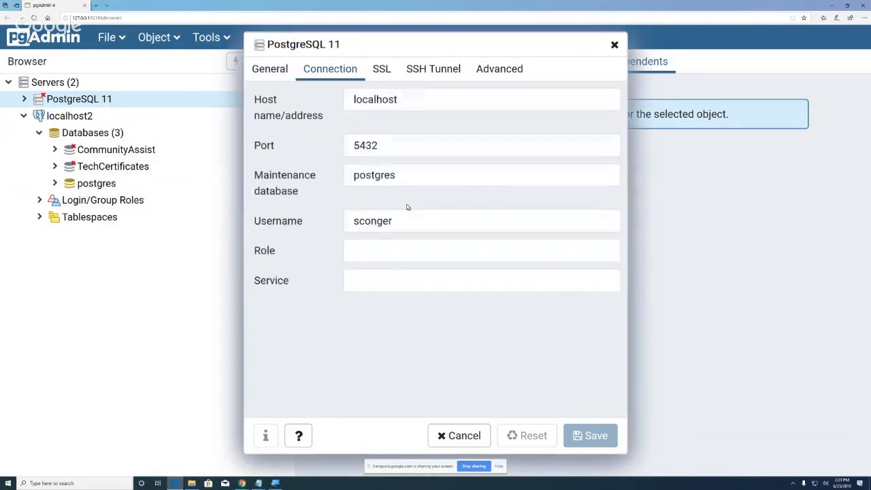
drag(398, 222, 337, 222)
text(p)
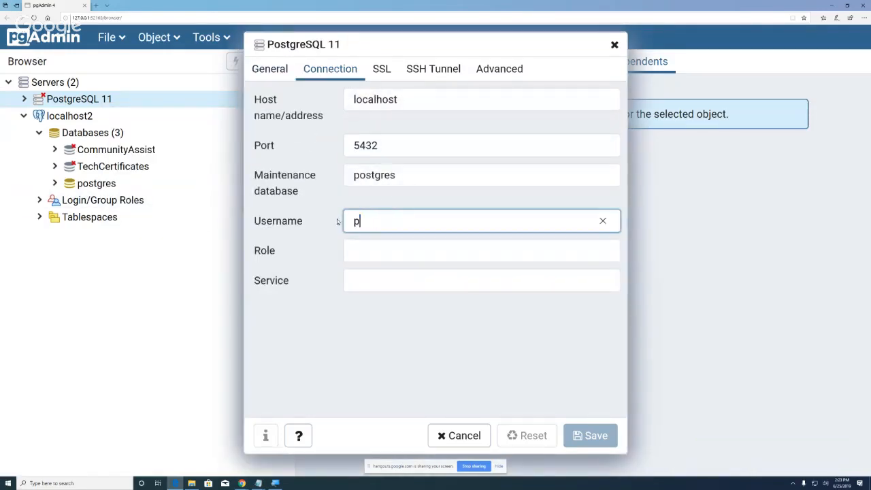
text(ostgres)
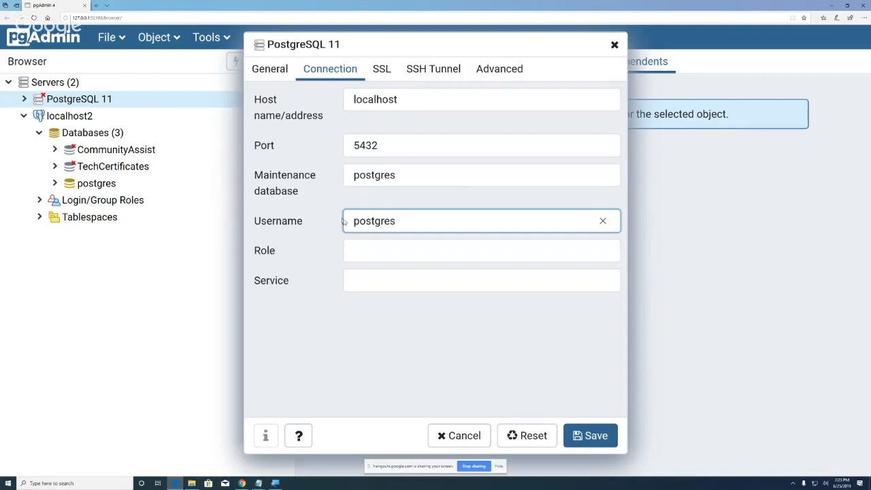
click(594, 438)
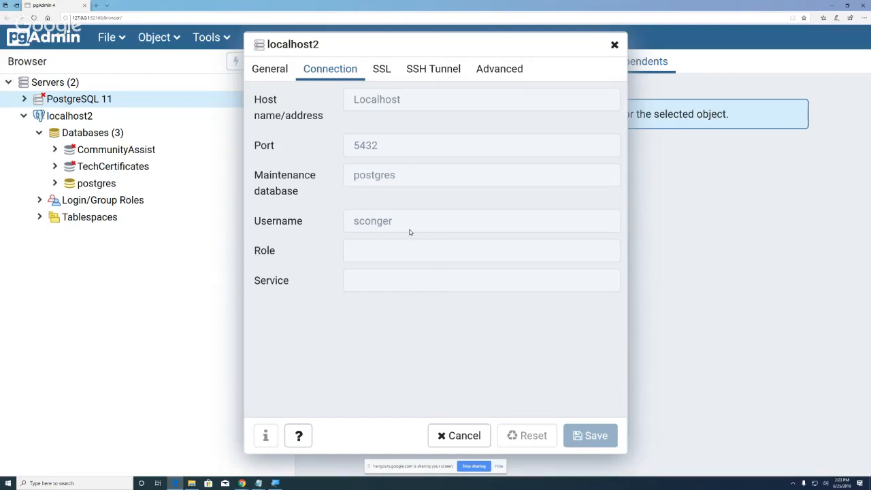
Step: Cancel localhost2's properties and reconnect PostgreSQL 11, entering the postgres user's password
click(466, 436)
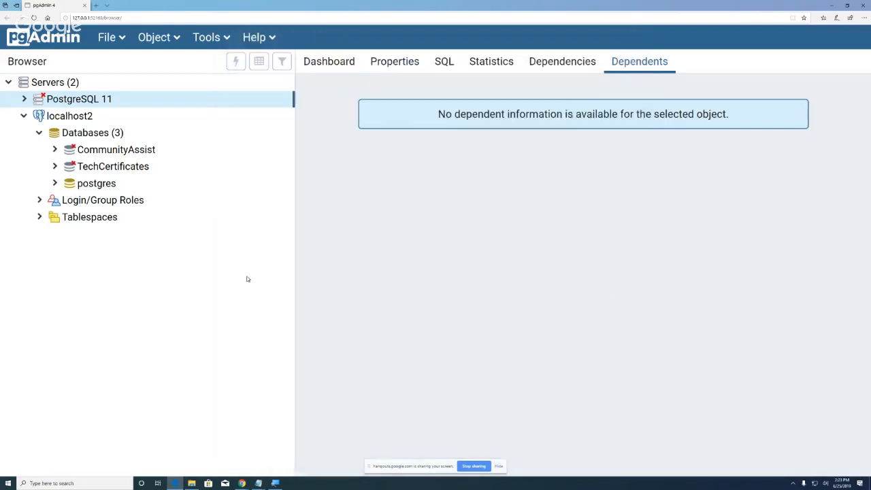
right_click(88, 102)
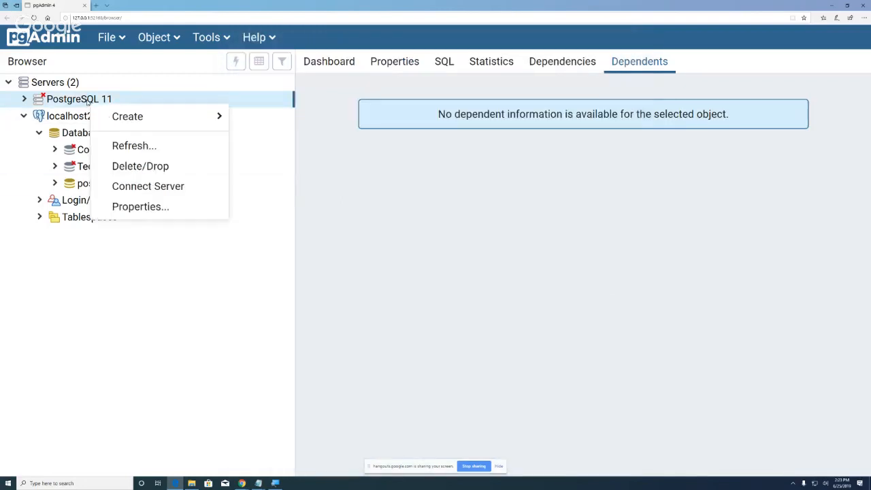
click(160, 188)
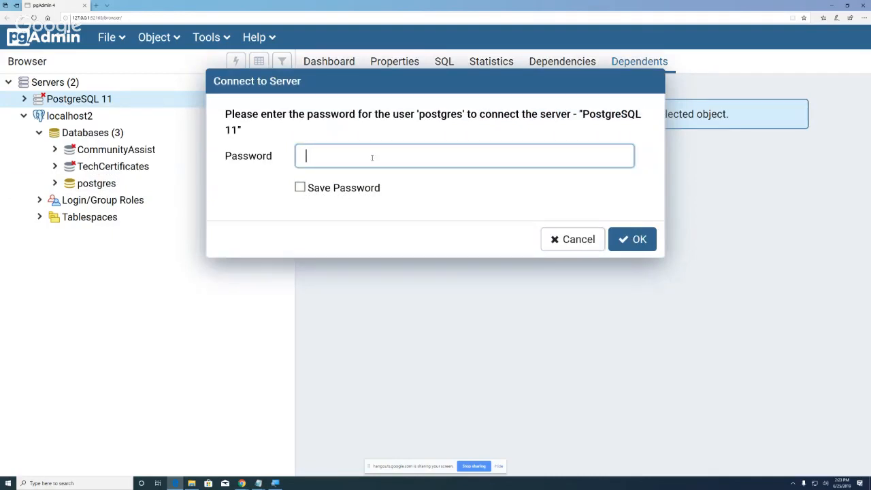
text(postgres1)
click(631, 239)
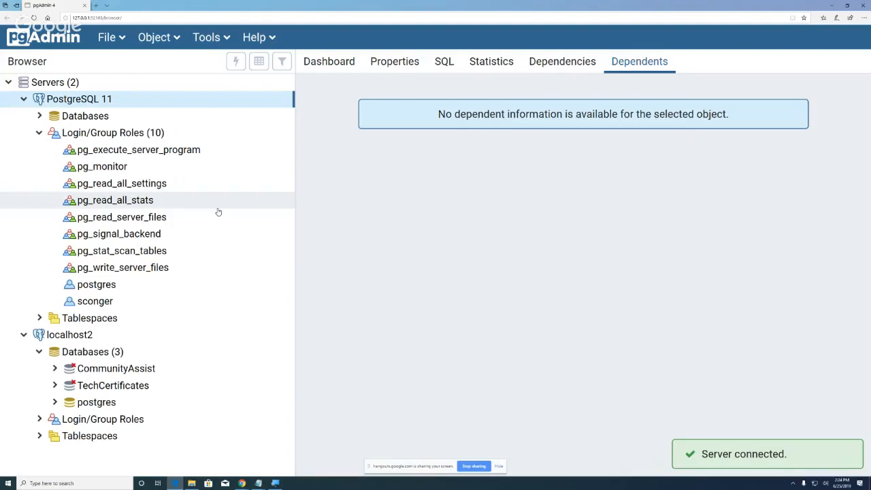
Step: Review PostgreSQL 11's Connection settings in its Properties and close the window
right_click(91, 100)
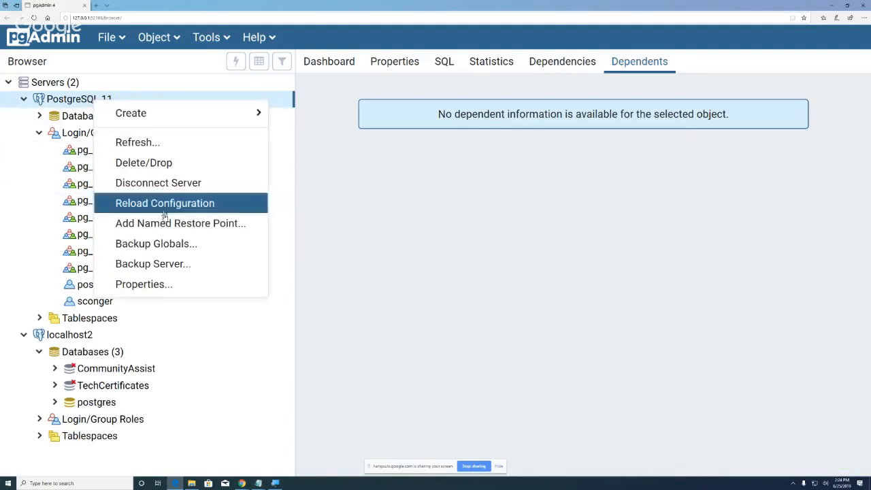
click(172, 286)
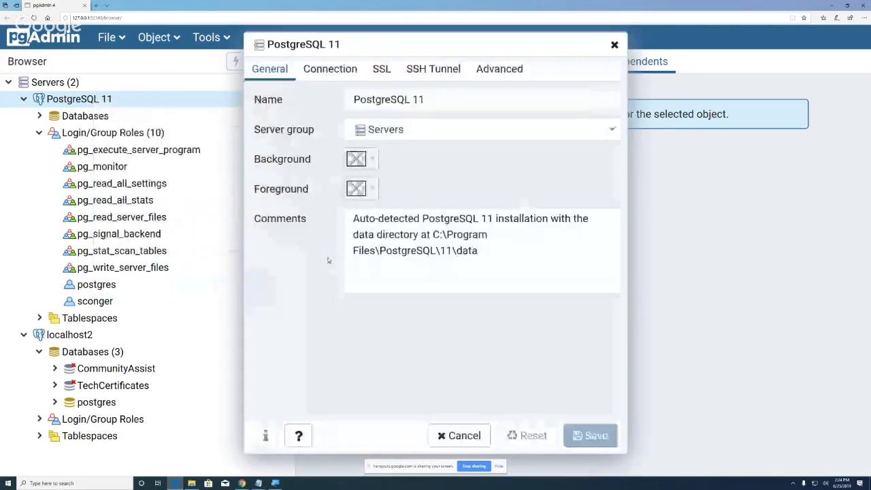
click(331, 69)
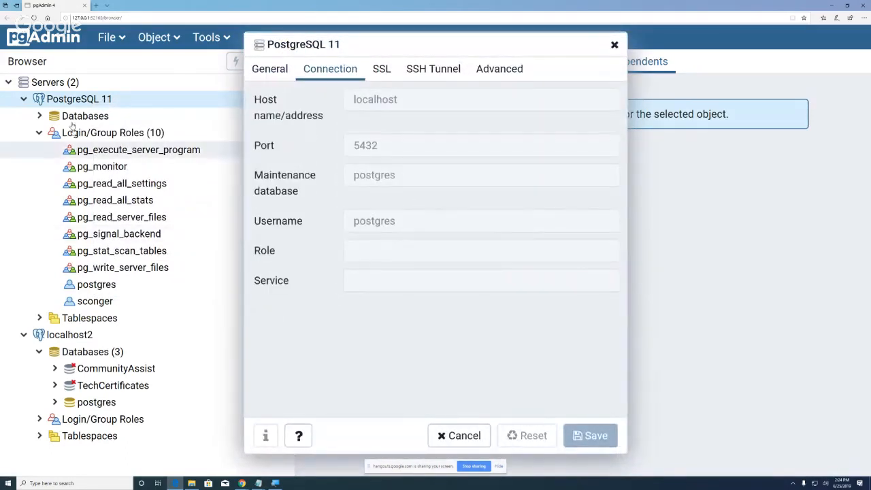
click(614, 45)
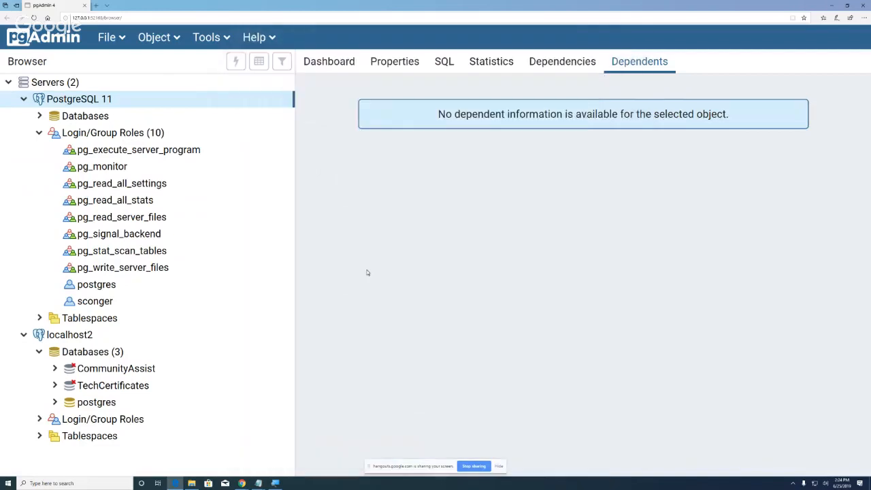
Step: Review localhost2's Connection settings in its Properties and cancel without changes
right_click(84, 339)
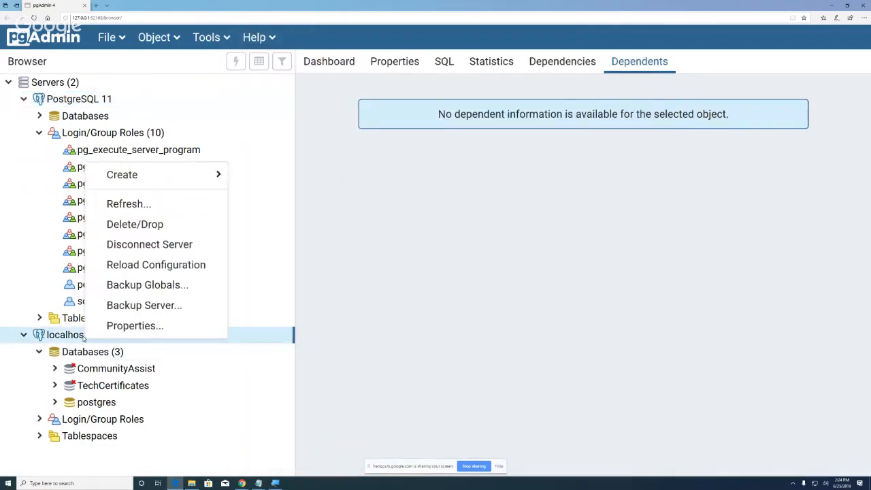
click(132, 325)
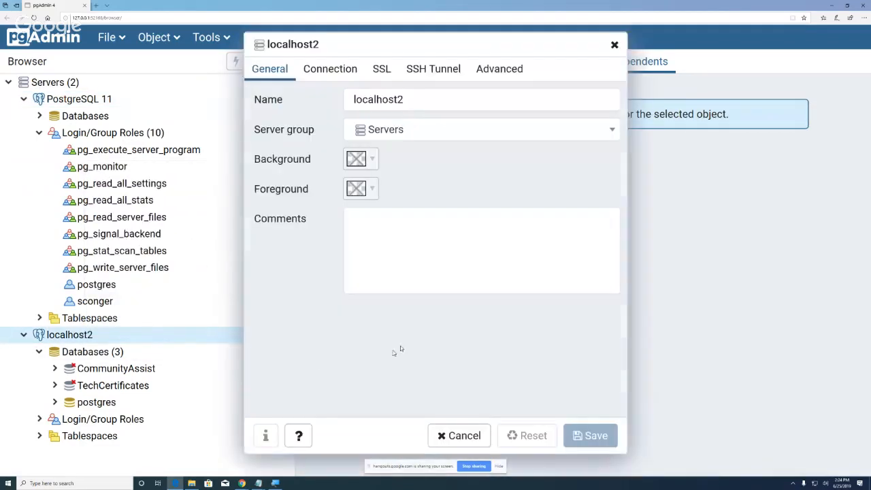
click(358, 69)
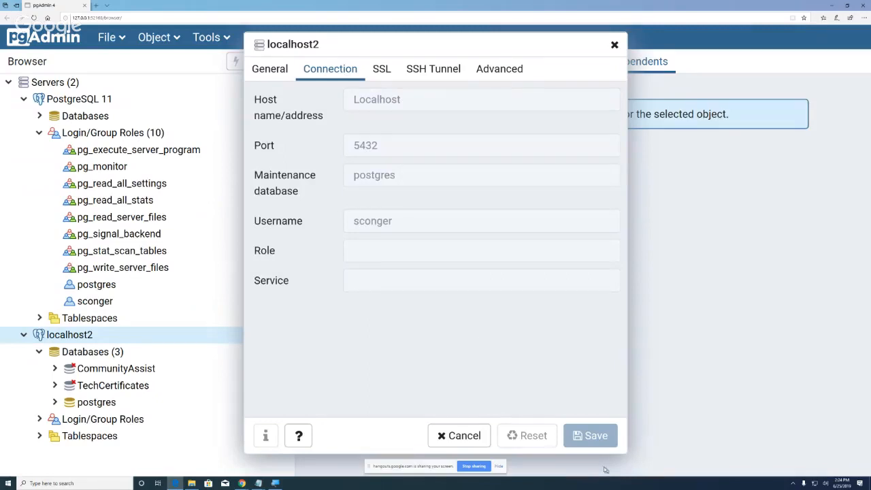
click(460, 435)
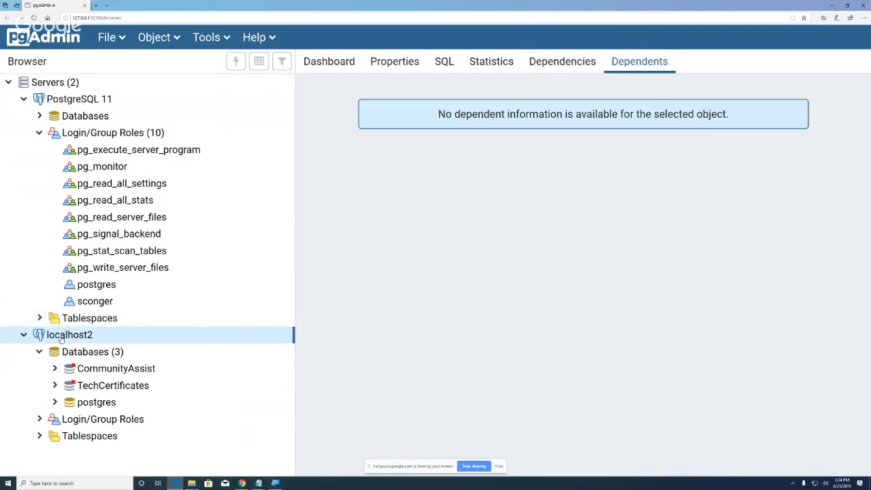
Step: Collapse localhost2, expand PostgreSQL 11's Databases (3), and connect to TechCertificates to list its objects
click(24, 334)
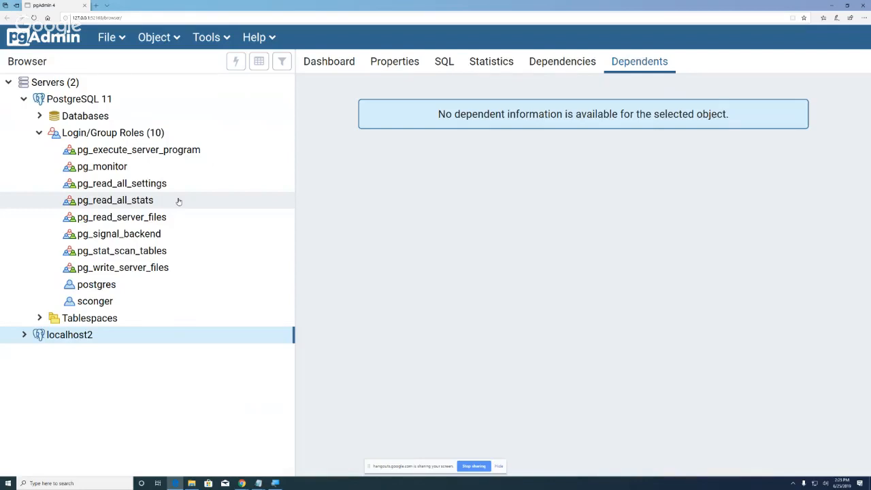
click(82, 117)
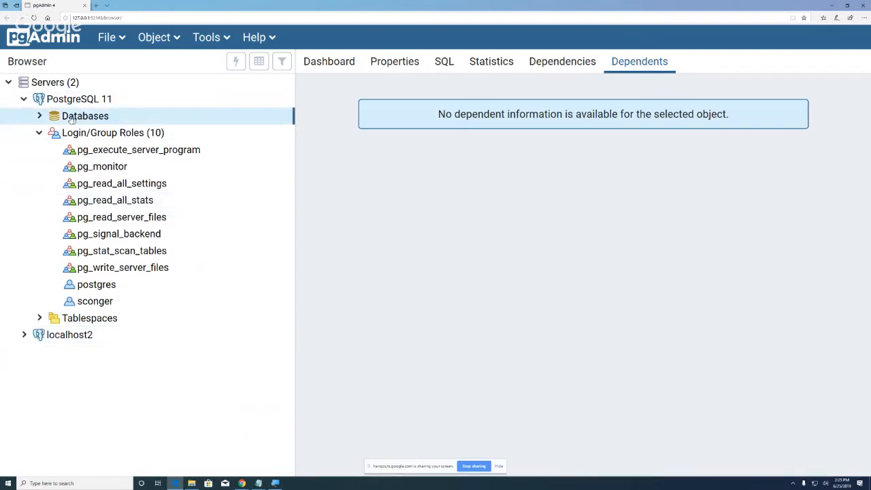
click(39, 115)
click(86, 148)
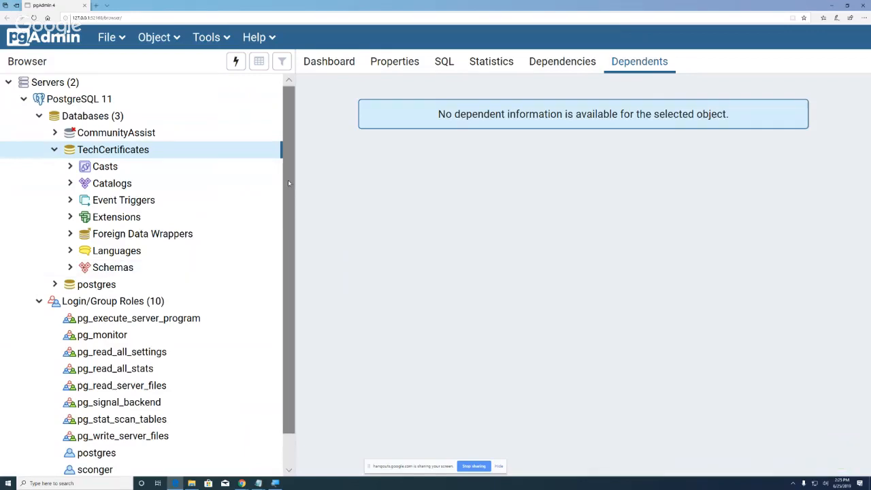
scroll(287, 179, down, 1)
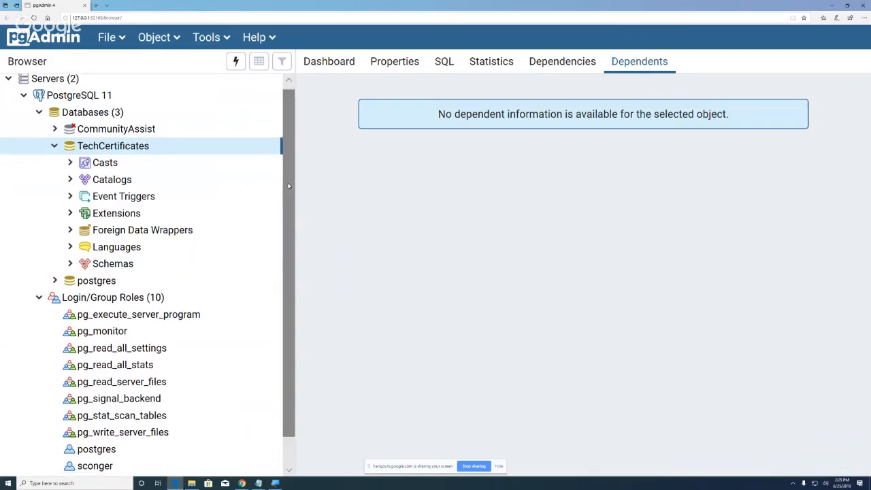
right_click(98, 117)
mouse_move(156, 131)
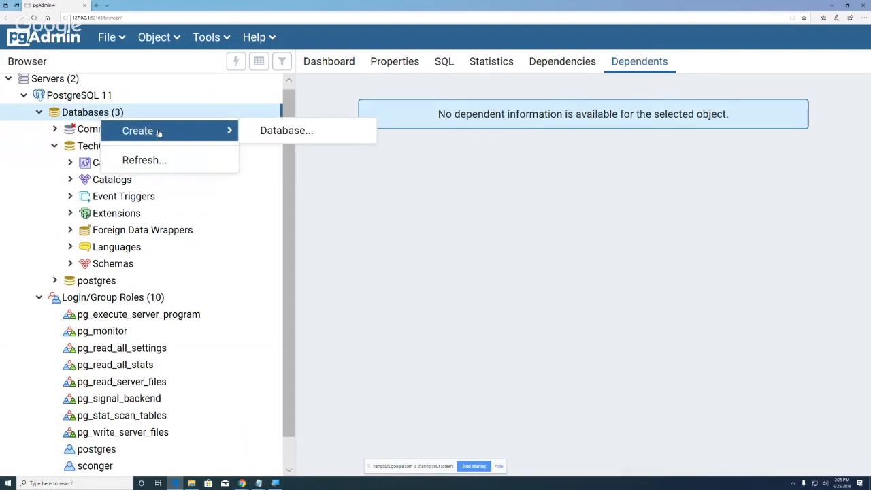
click(284, 134)
click(430, 102)
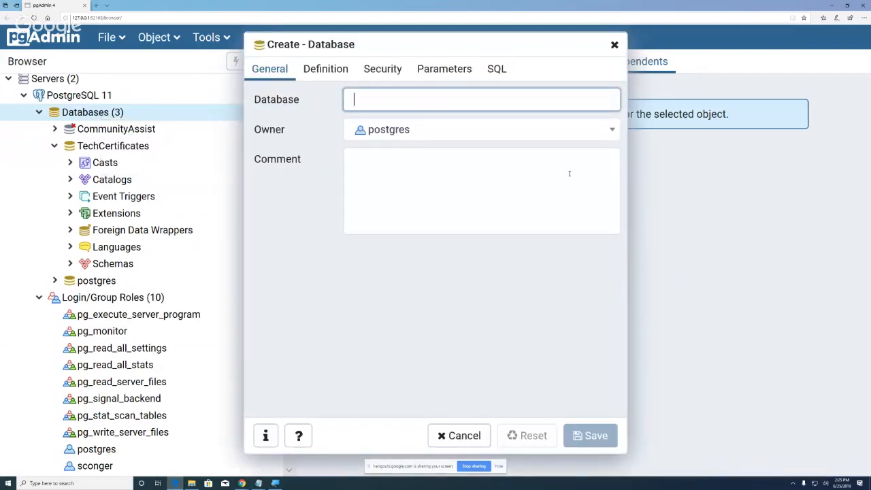
text(Test)
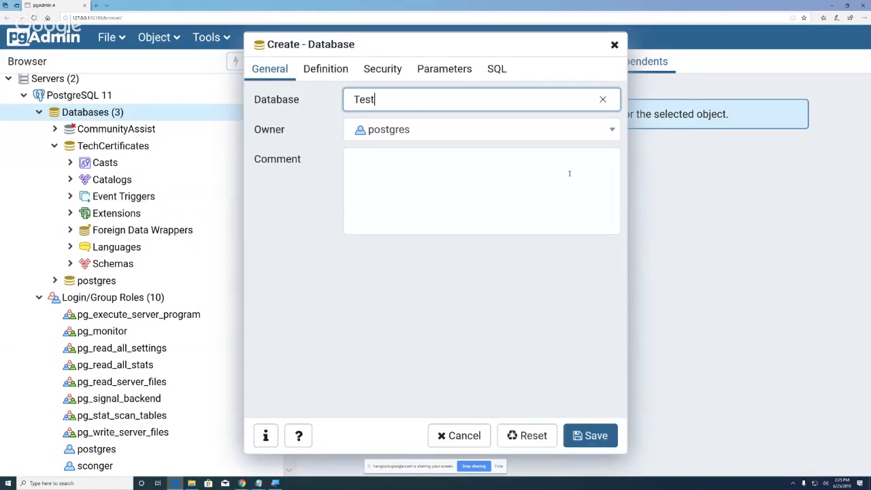
text(db)
click(313, 70)
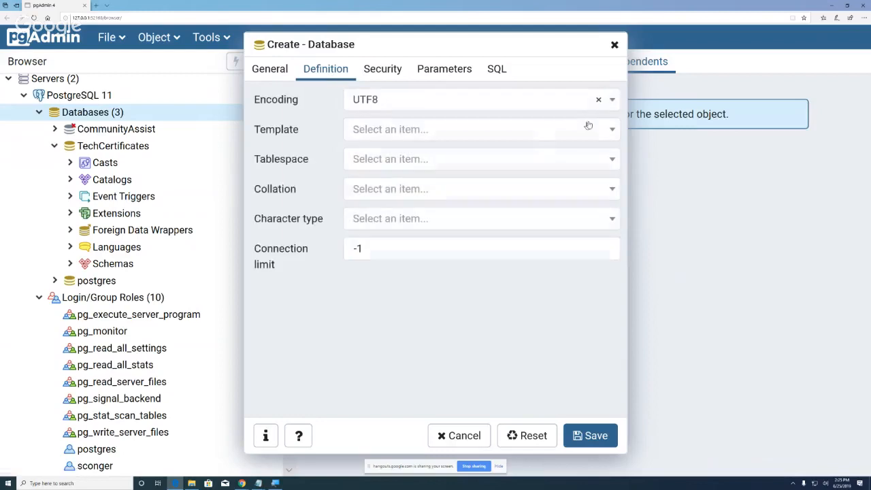
click(608, 129)
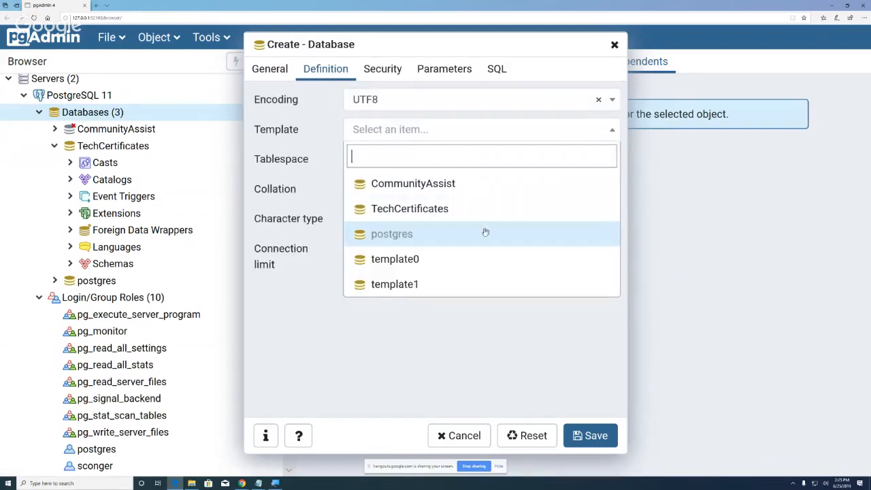
click(461, 255)
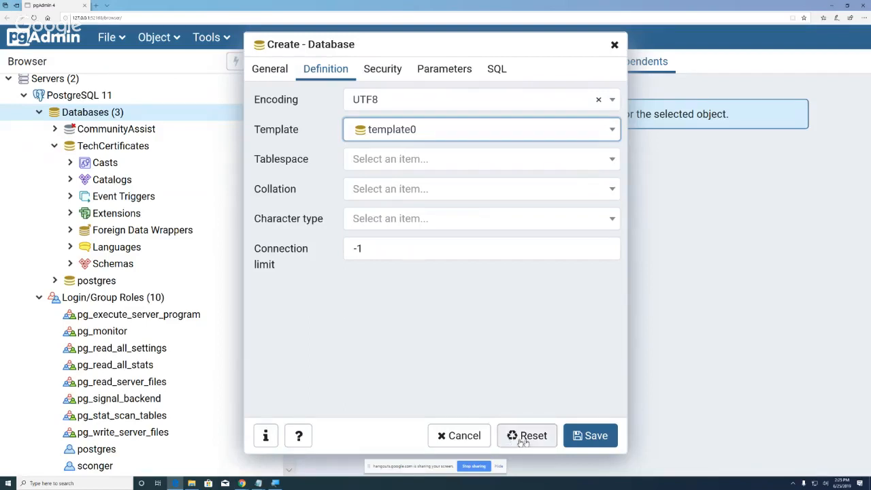
click(460, 436)
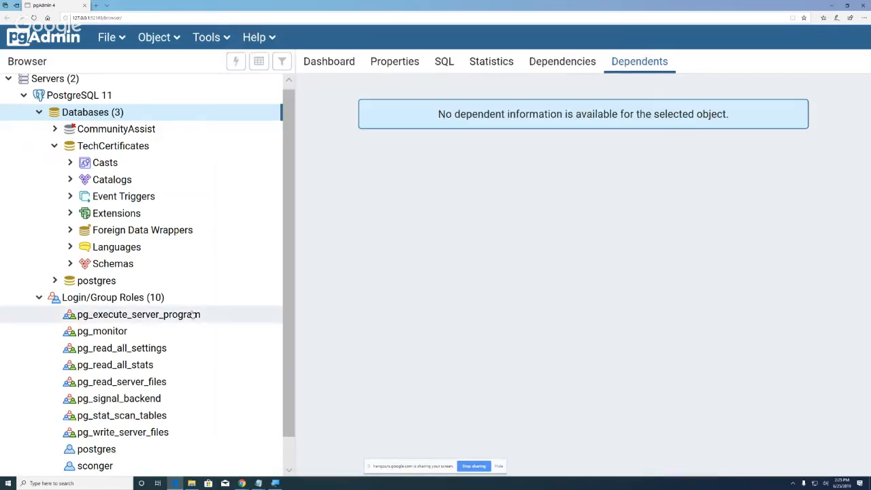
Step: Open a Create - Tablespace dialog from PostgreSQL 11's Tablespaces node
scroll(194, 314, down, 1)
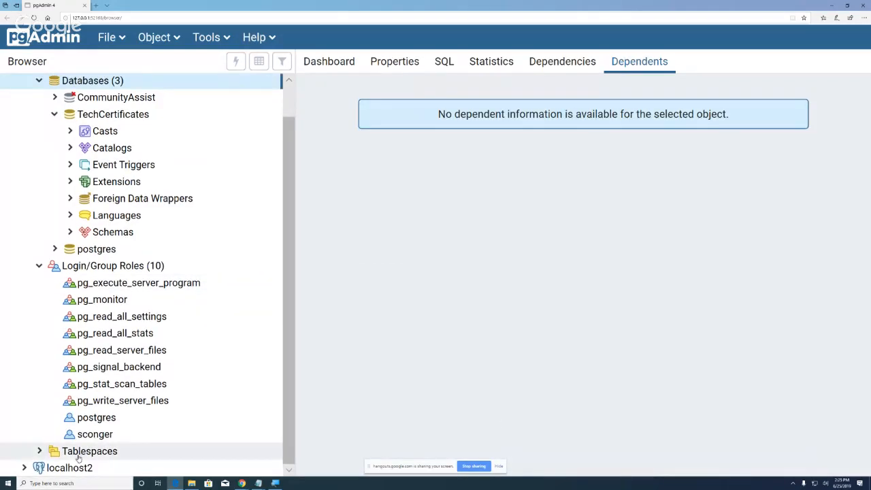
right_click(78, 456)
mouse_move(163, 428)
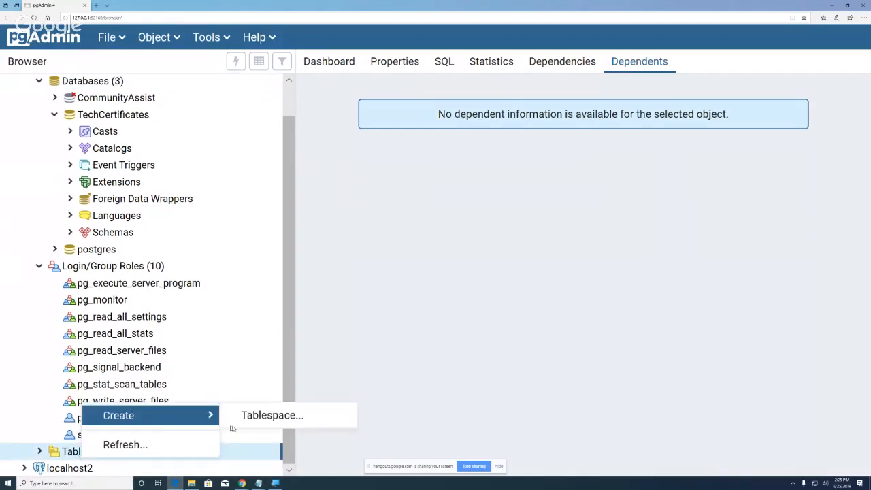
click(259, 423)
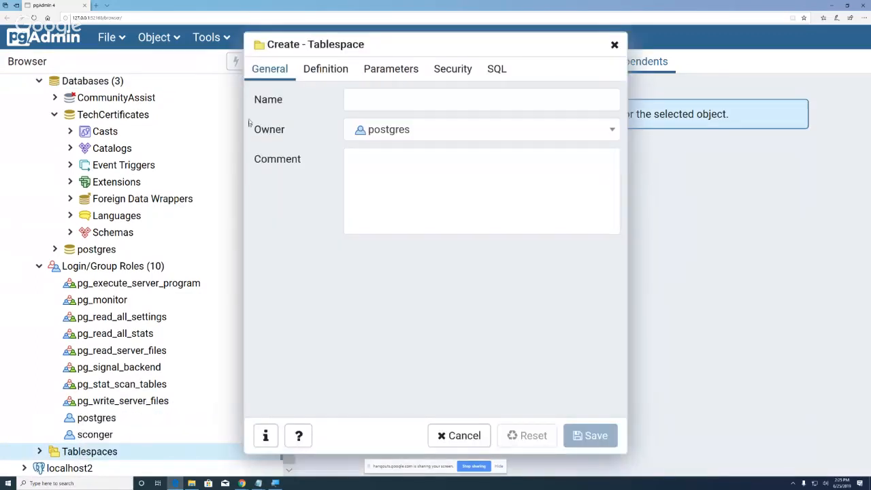
Step: Name the new tablespace TestTablespace, correcting typos along the way
click(379, 103)
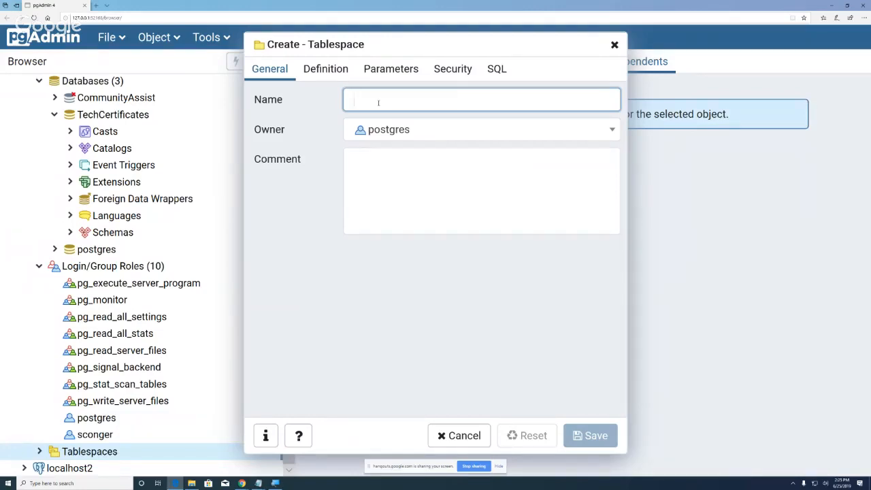
text(Ted)
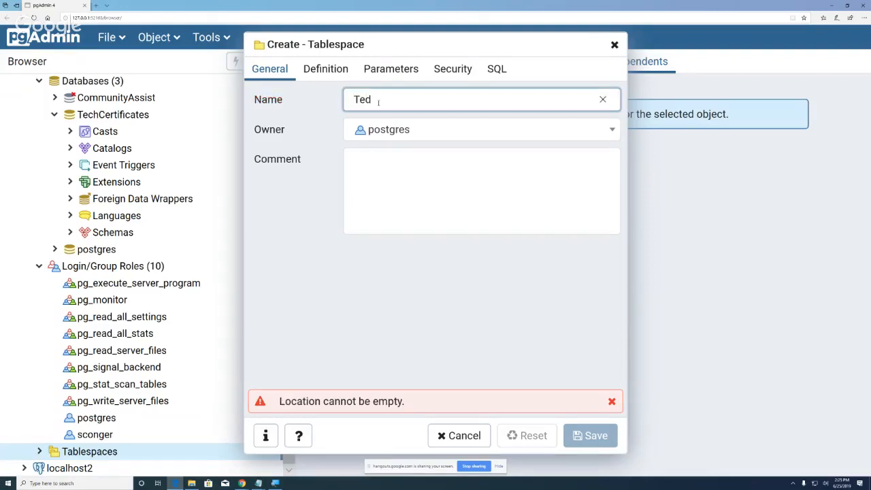
key(BackSpace)
text(st)
text(Tablespace)
Step: Enter C:\ as the tablespace Location on the Definition tab
click(335, 73)
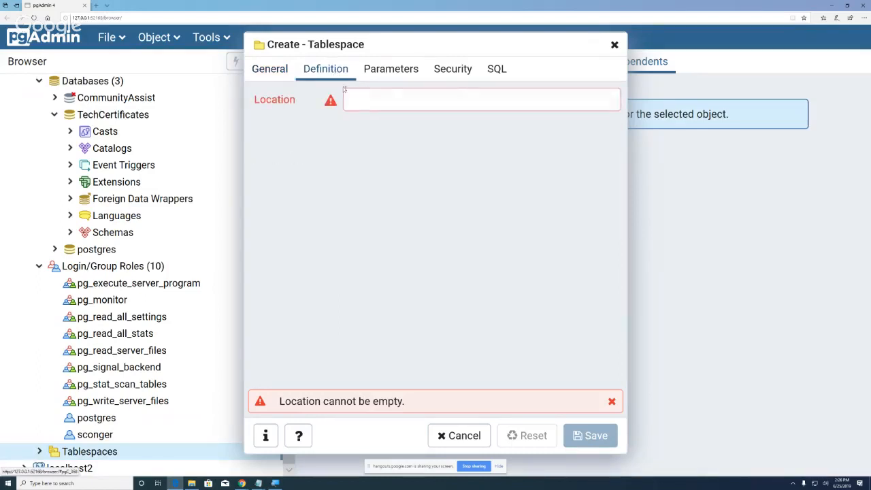
click(371, 102)
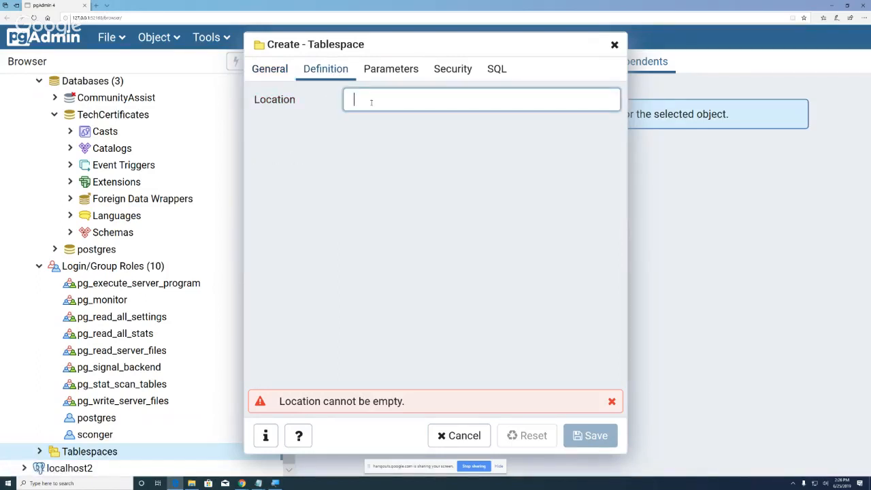
text(C)
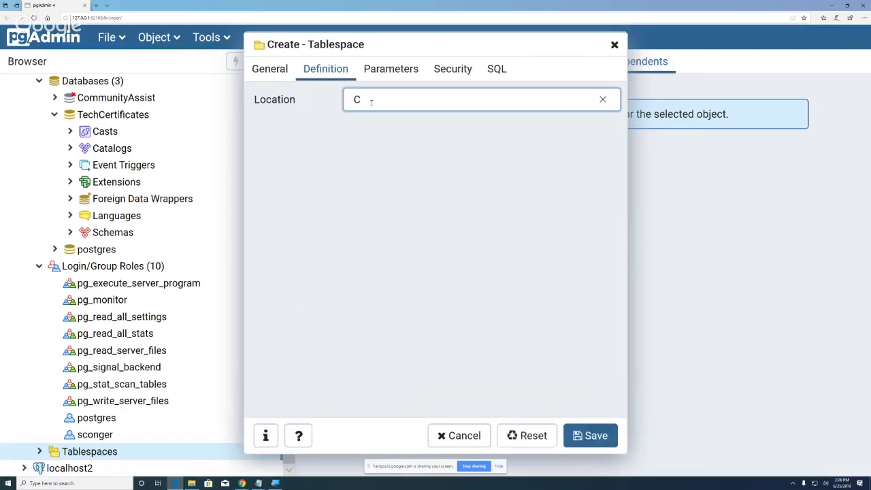
text(:\)
Step: Open File Explorer and browse to This PC > Local Disk (C:)
click(192, 483)
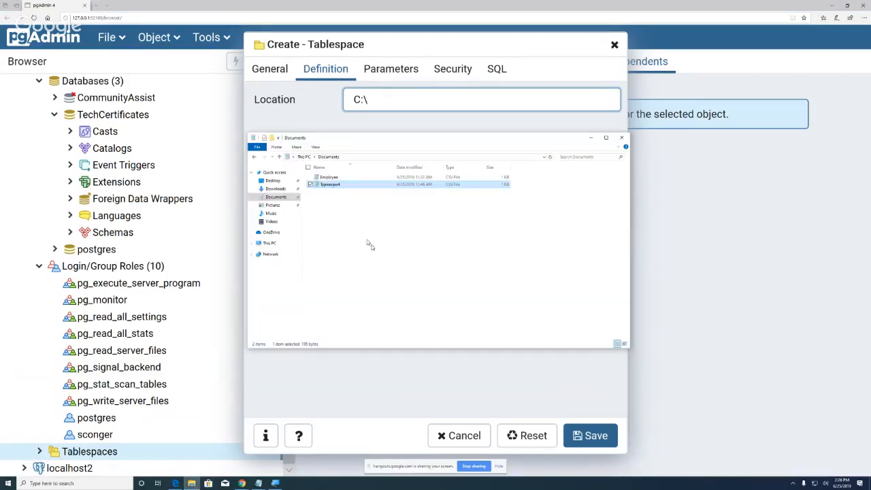
click(272, 244)
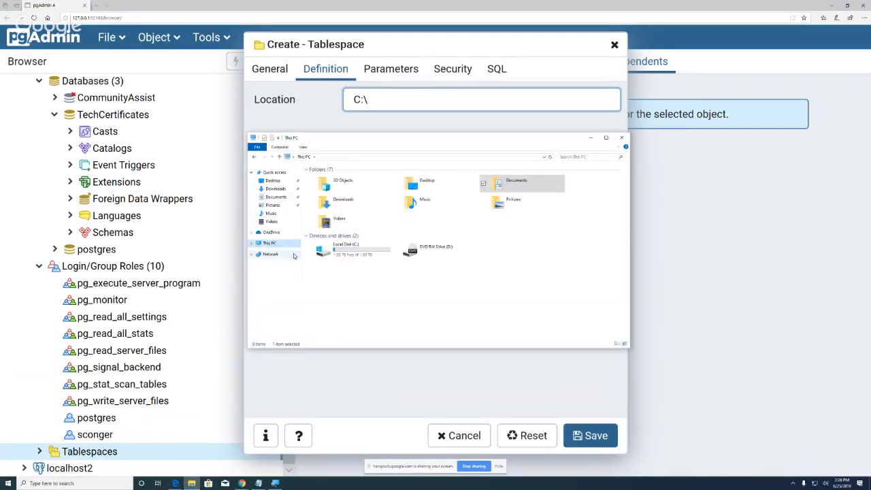
double_click(347, 250)
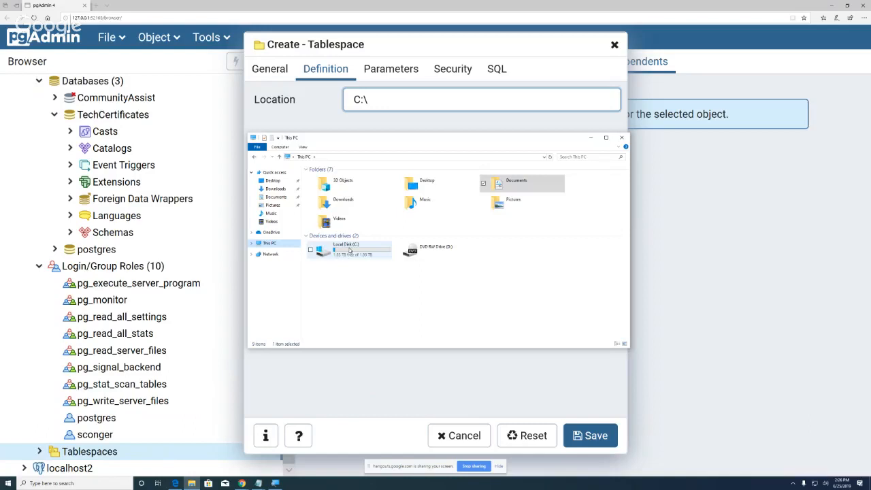
click(272, 245)
click(362, 251)
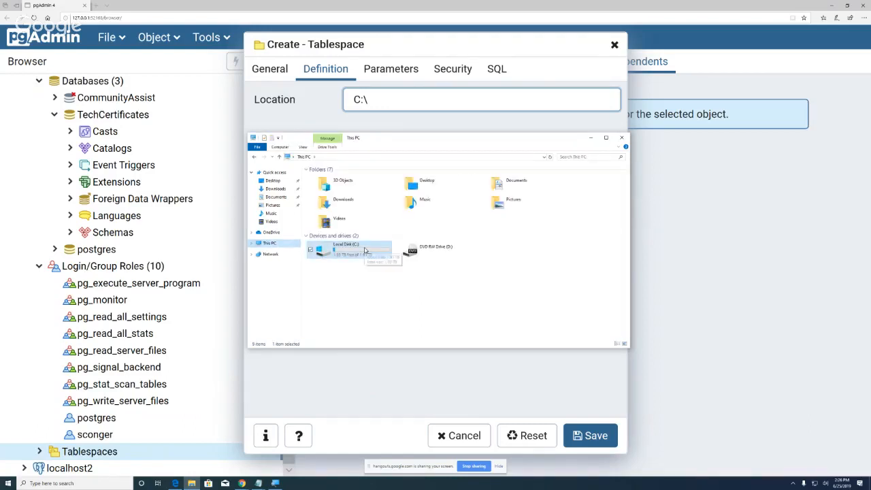
double_click(364, 251)
Step: Create a new folder named Pgtablespaces at the root of C:
right_click(354, 249)
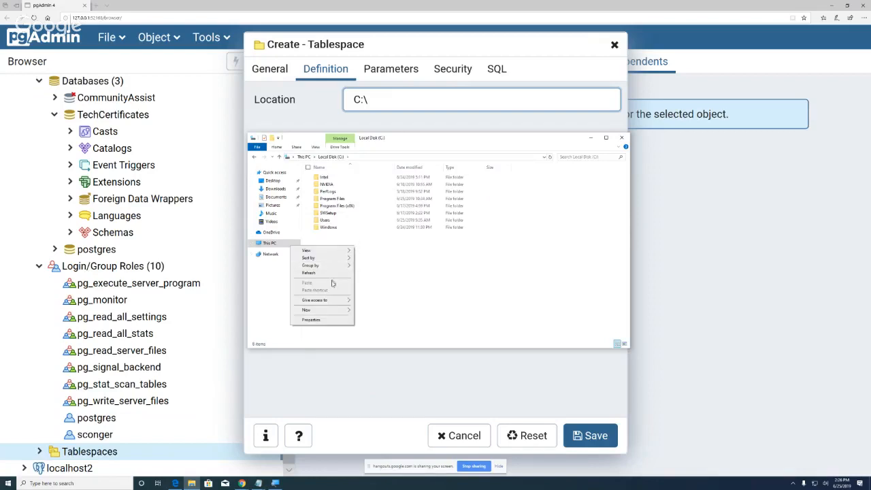
mouse_move(335, 312)
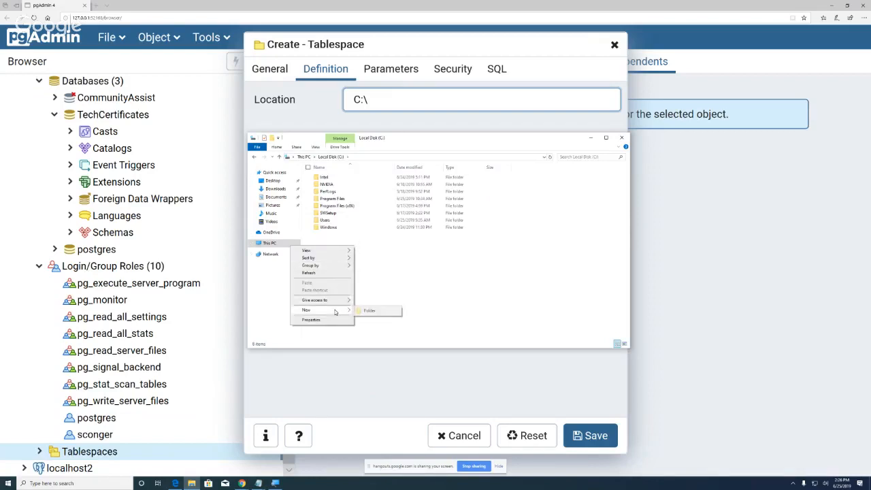
click(374, 311)
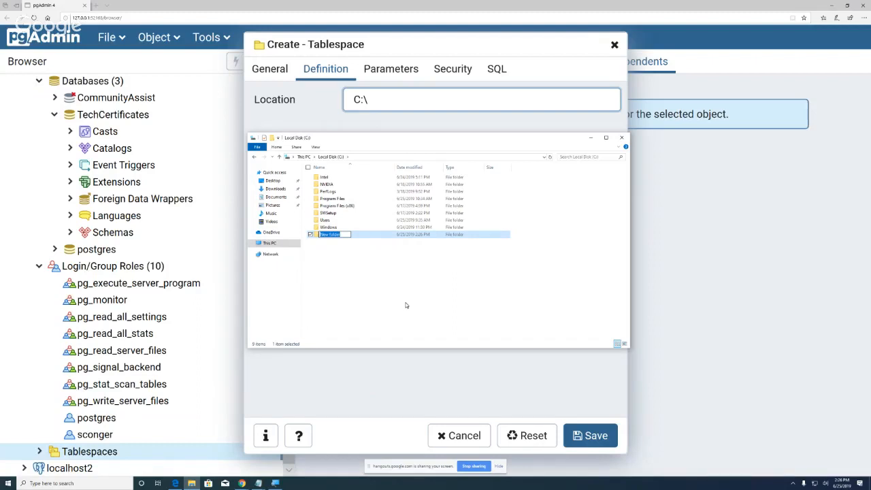
text(Pgtablespaces)
click(427, 306)
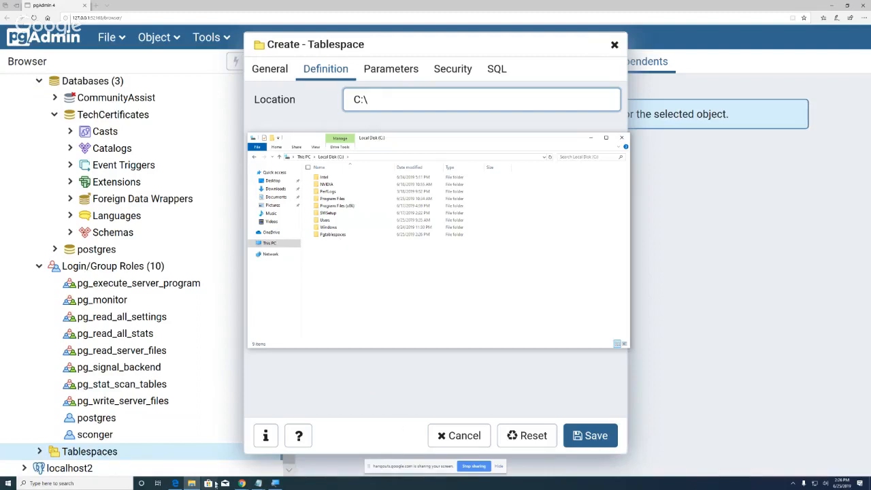
click(275, 483)
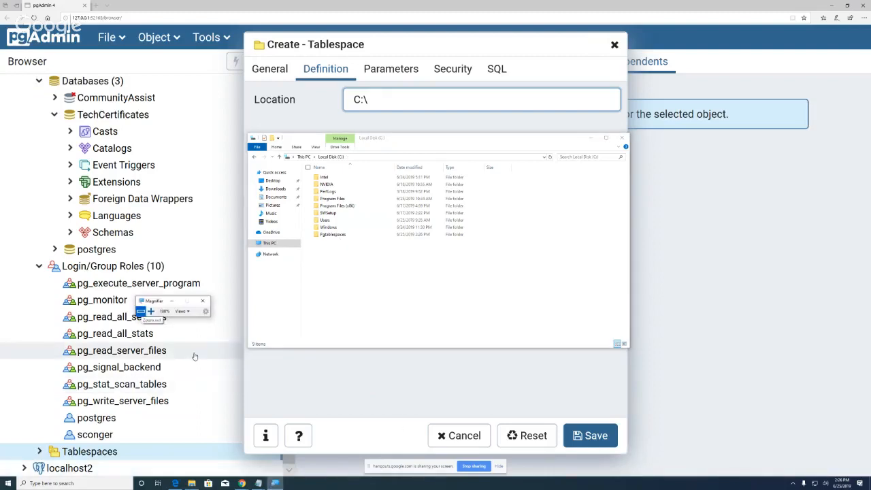
click(152, 314)
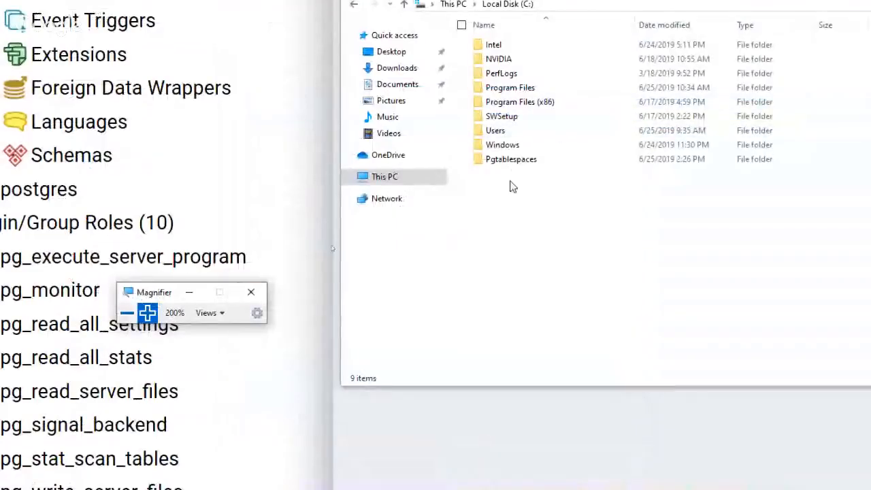
click(517, 159)
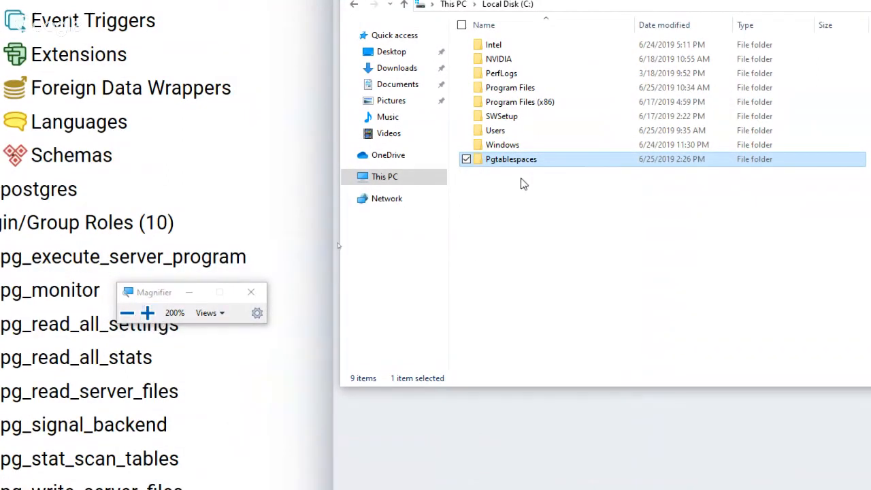
click(128, 315)
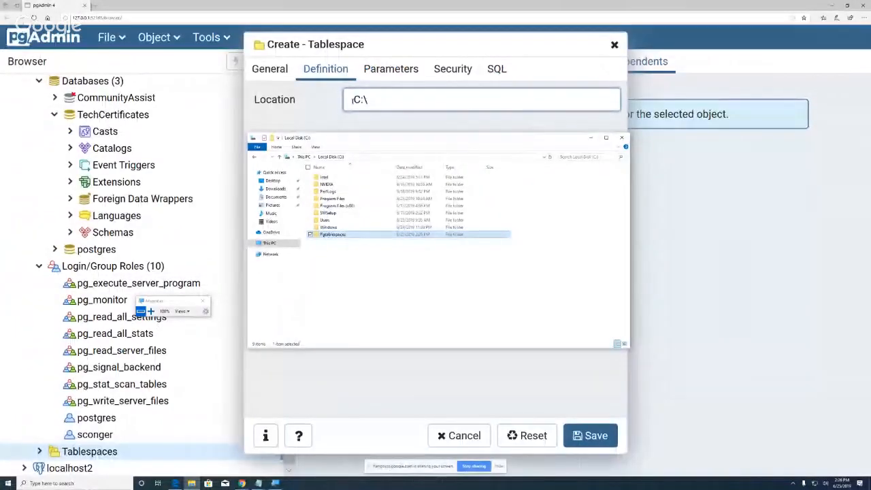
Step: Extend the Location to C:\pgTablespaces\tblspace and try saving the tablespace
click(380, 102)
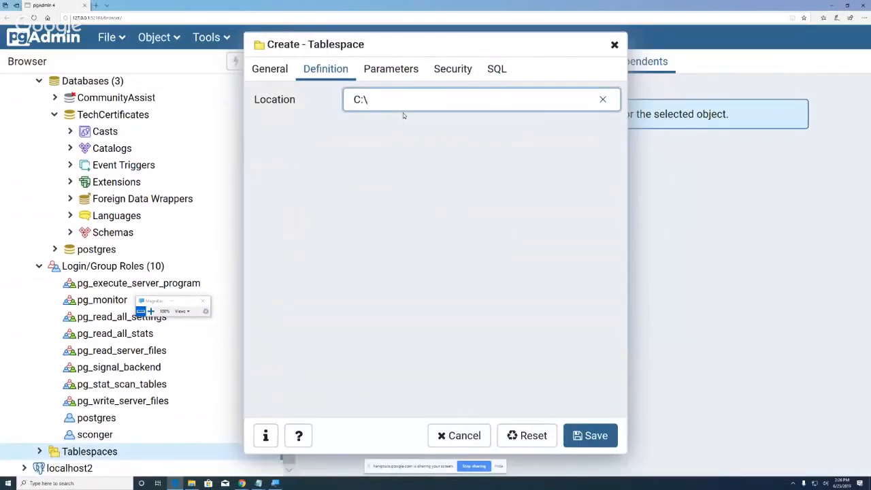
text(pgTablespaces)
text(\tbl)
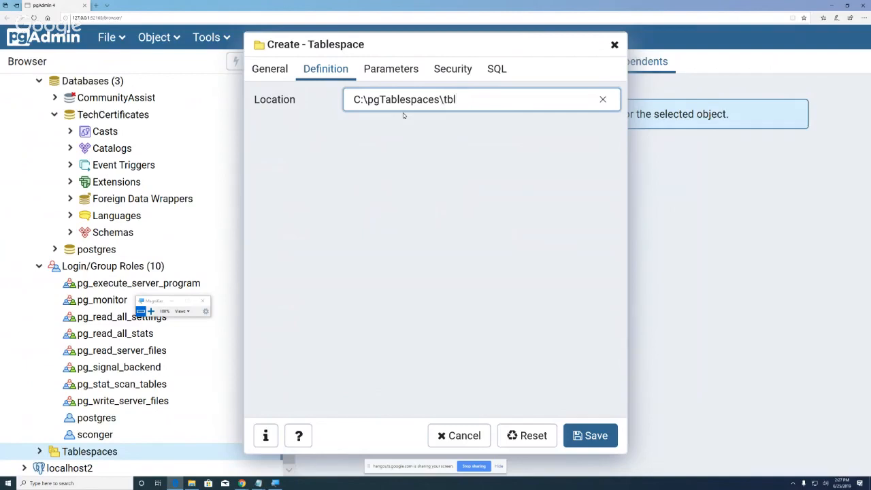
text(space1)
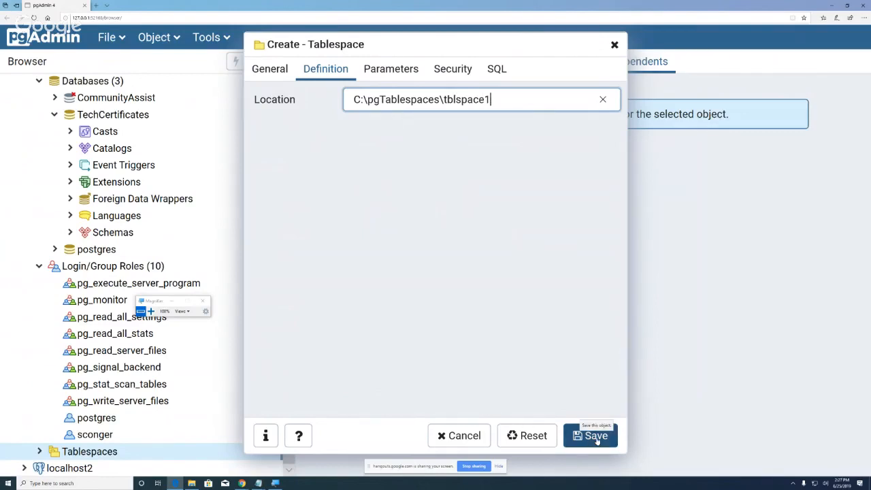
click(597, 437)
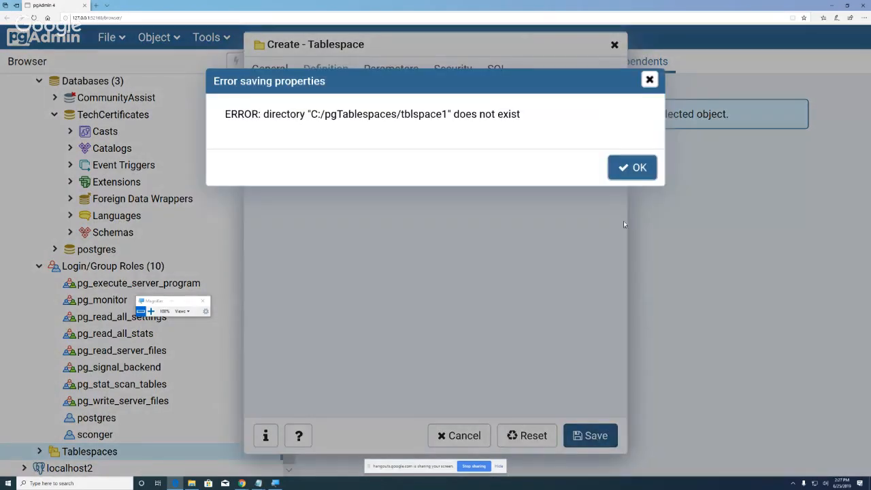
Step: Dismiss the missing-directory error, trim the path to C:\pgTablespaces\, and save
click(635, 168)
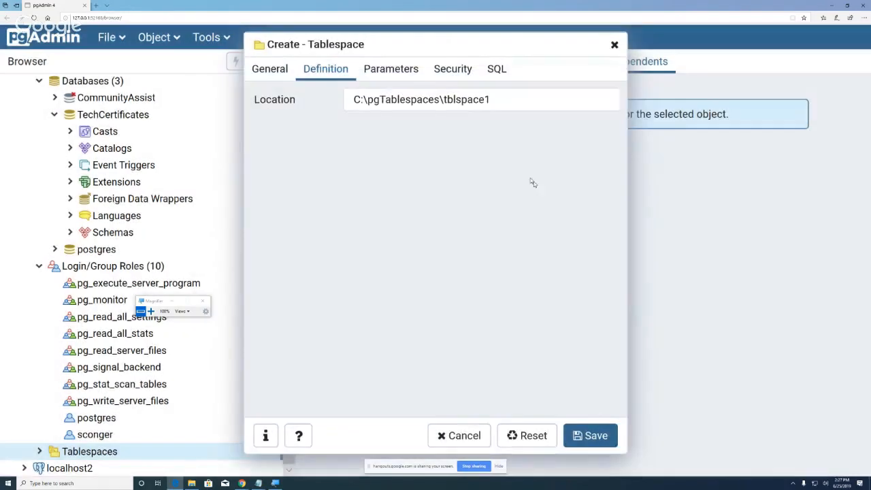
click(500, 100)
key(BackSpace)
key(BackSpace)
key(BackSpace)
key(BackSpace)
key(BackSpace)
key(BackSpace)
key(BackSpace)
key(BackSpace)
key(BackSpace)
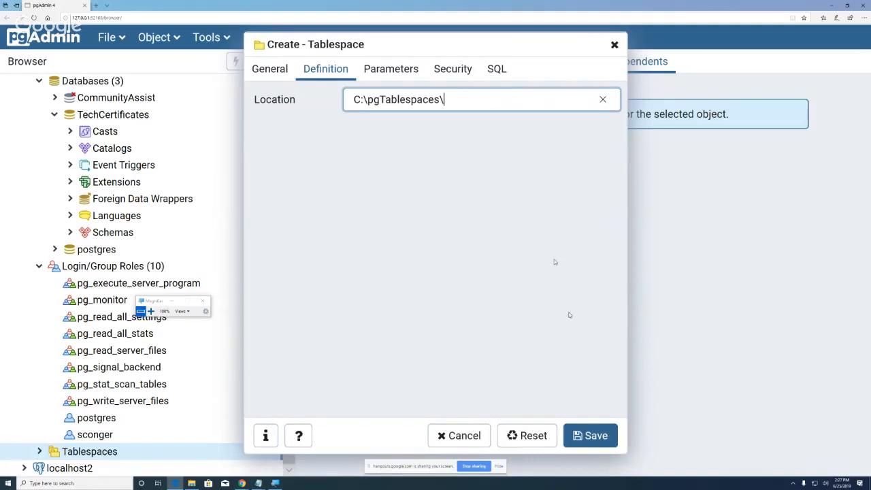
click(600, 435)
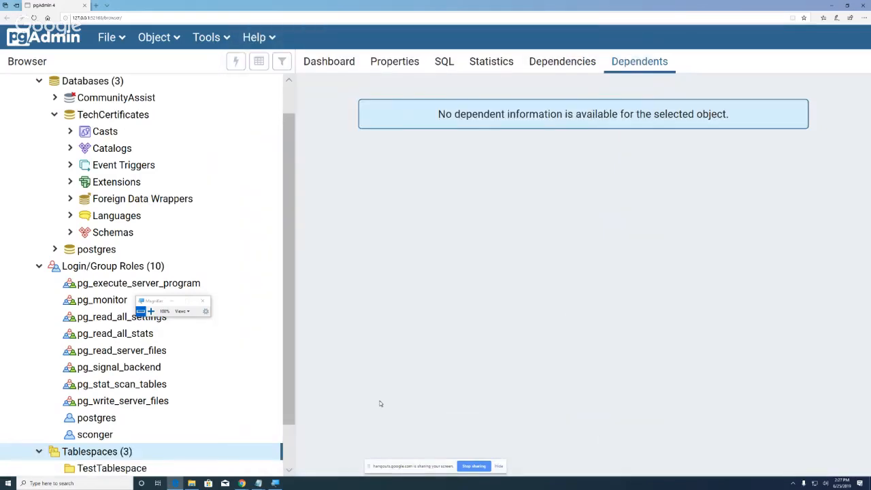
Step: Select TestTablespace under Tablespaces (3), then bring File Explorer back showing Pgtablespaces on C:
drag(287, 419, 287, 458)
click(112, 417)
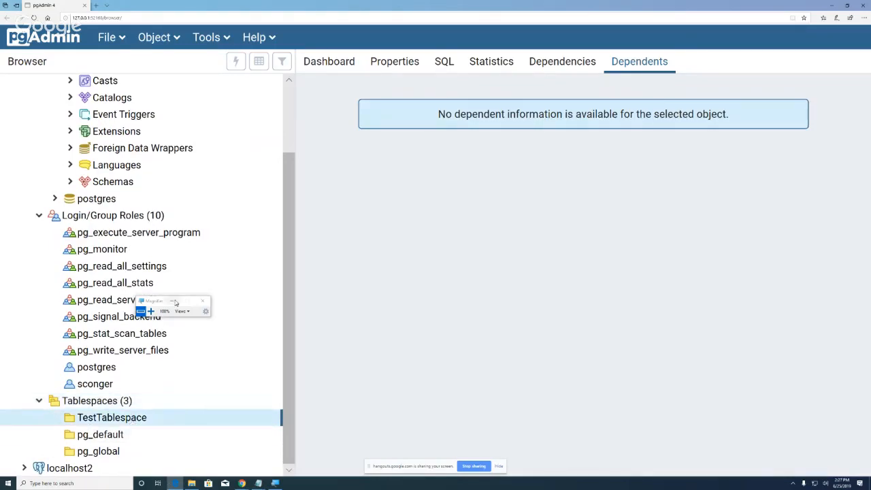
click(193, 483)
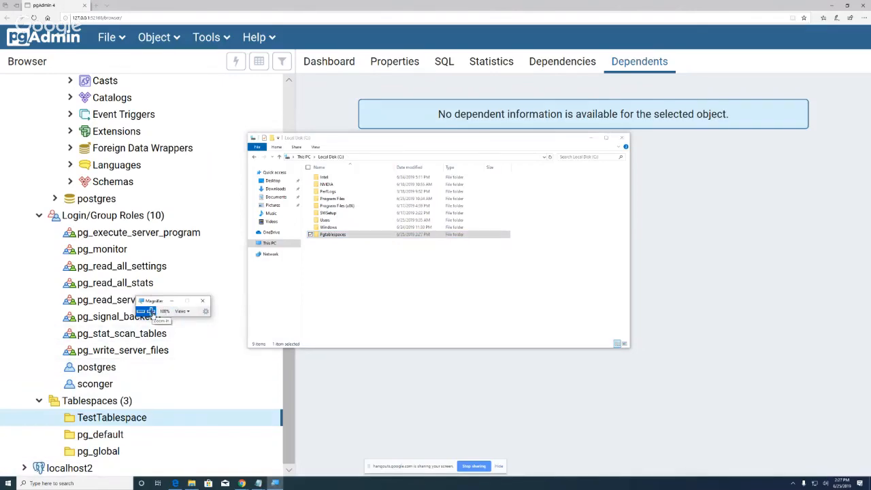
click(148, 311)
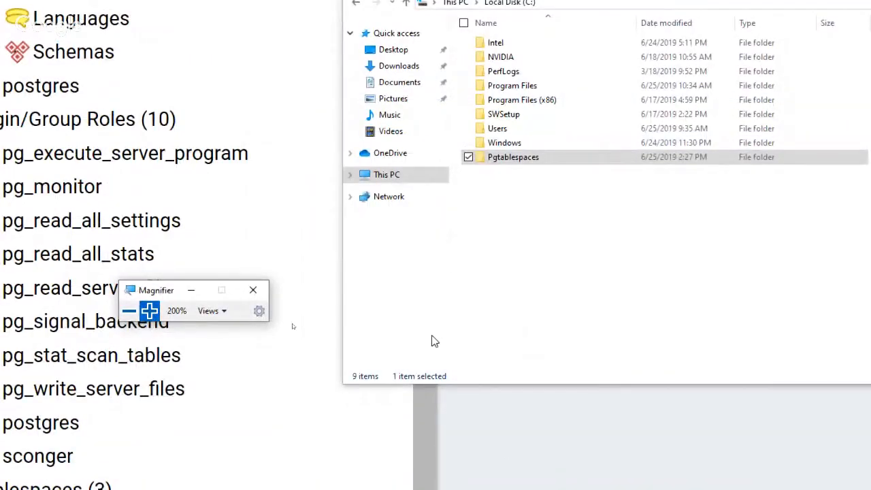
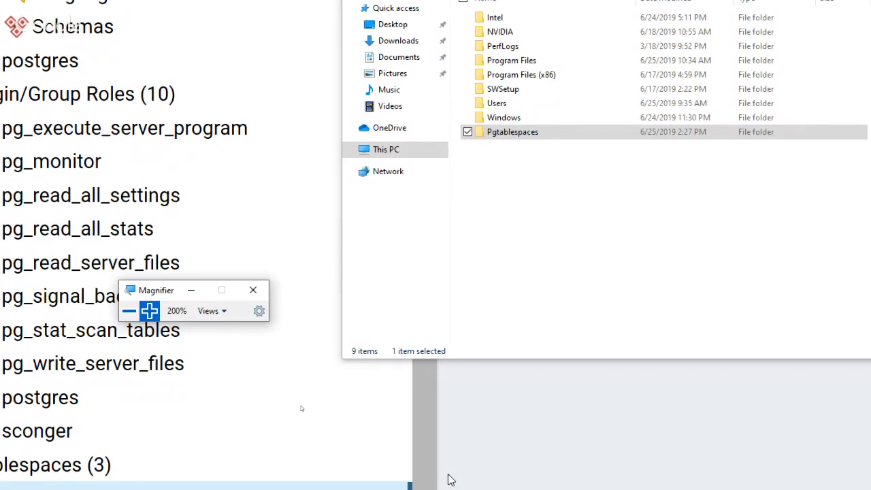
Step: Confirm PG_11_201809051 in Pgtablespaces is empty, return to Pgtablespaces, and zoom the magnifier out
double_click(529, 133)
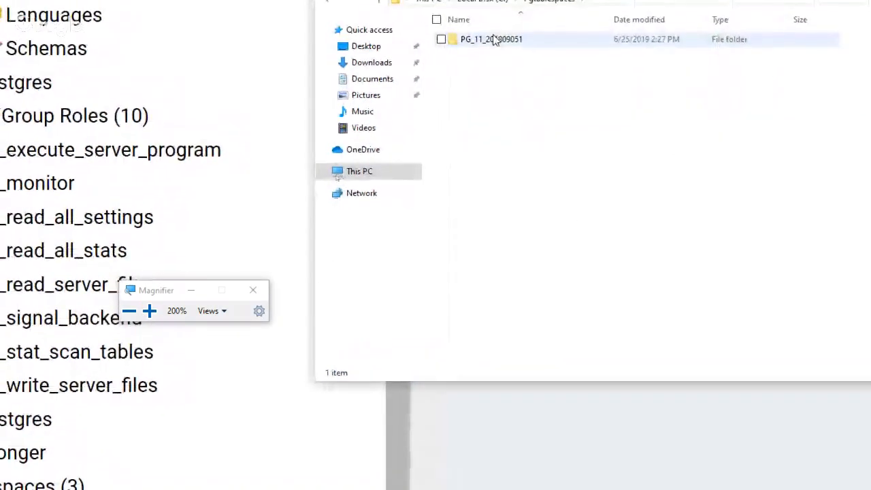
double_click(483, 42)
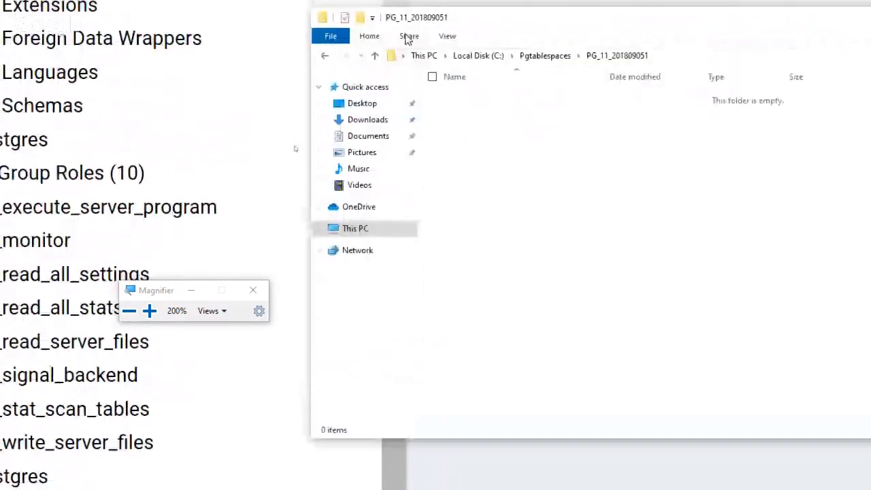
click(375, 57)
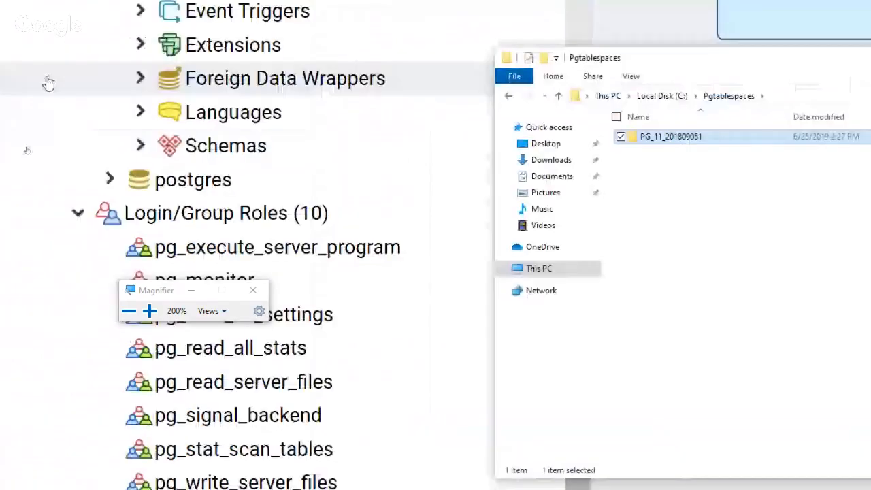
click(129, 311)
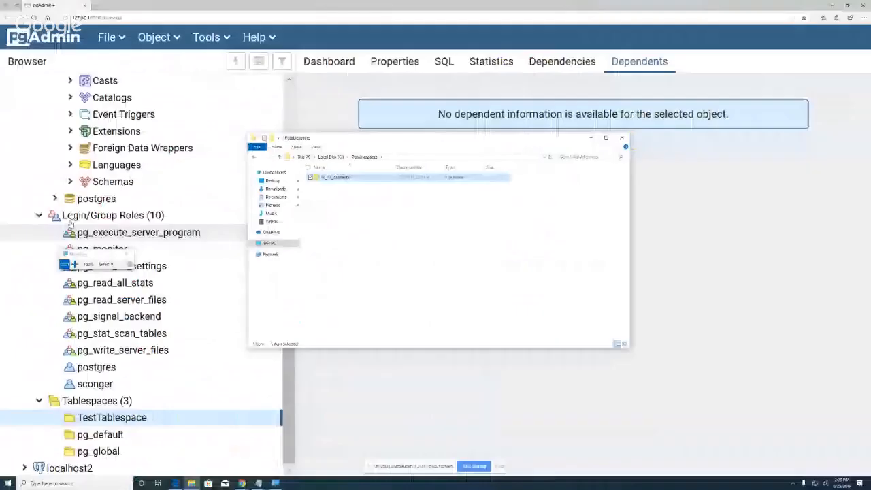
Step: Switch to pgAdmin and start a new database from the Databases (3) context menu
click(591, 141)
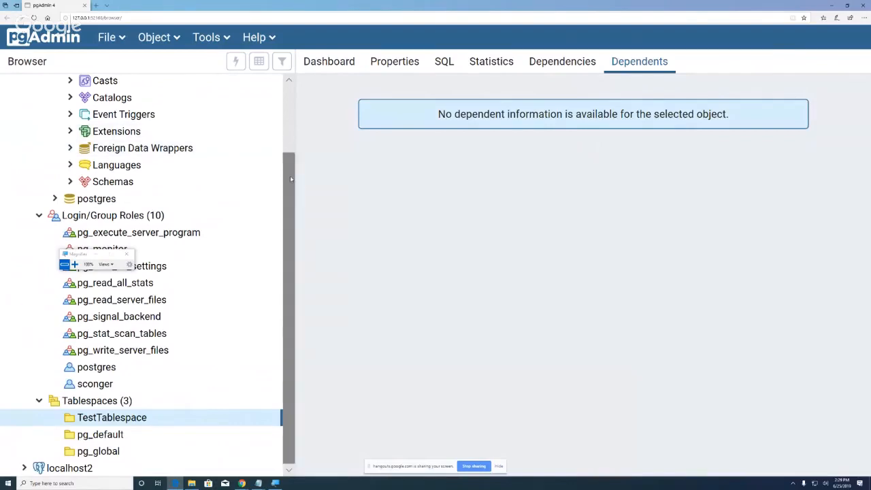
scroll(232, 142, up, 5)
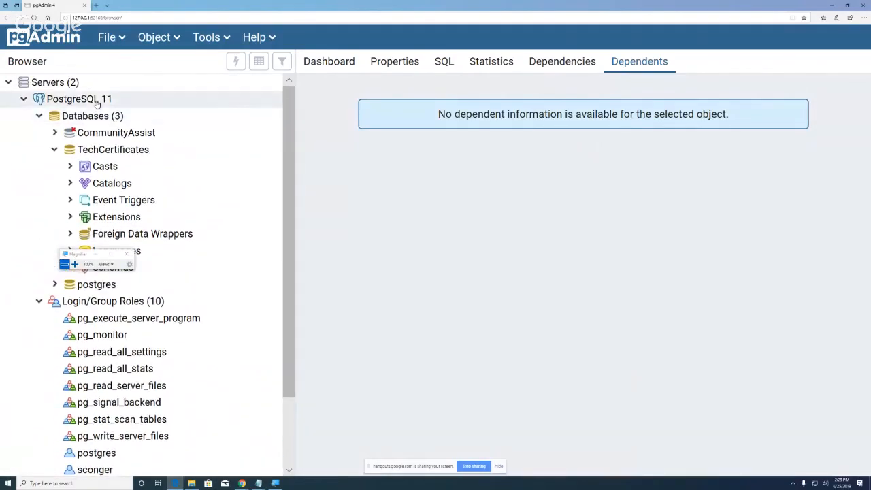
right_click(89, 118)
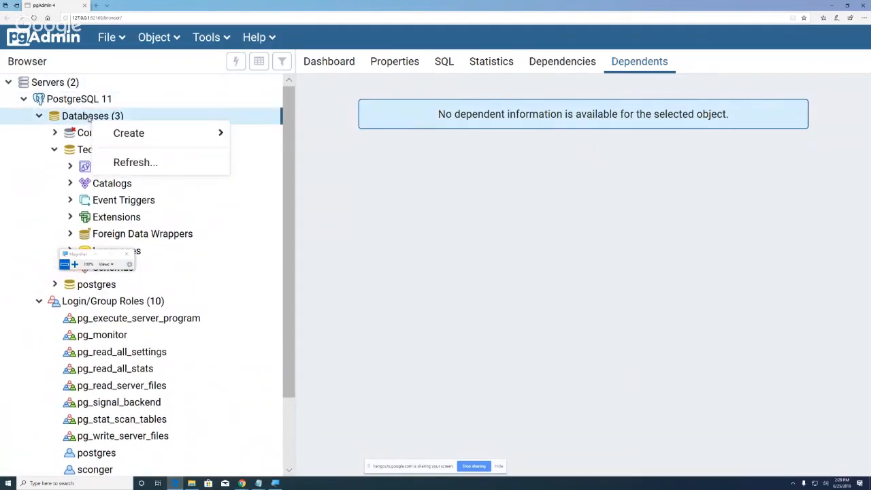
mouse_move(129, 135)
click(272, 133)
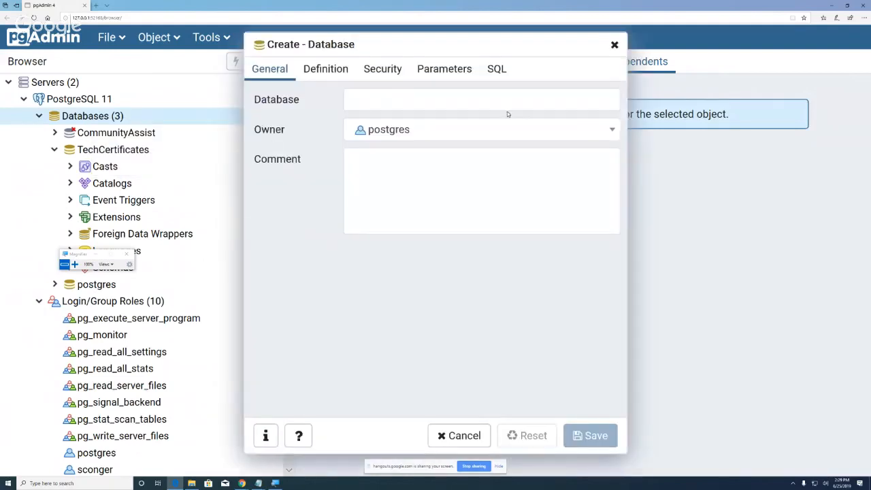
Step: Name the new database Testdb and choose template0 as its template
click(373, 98)
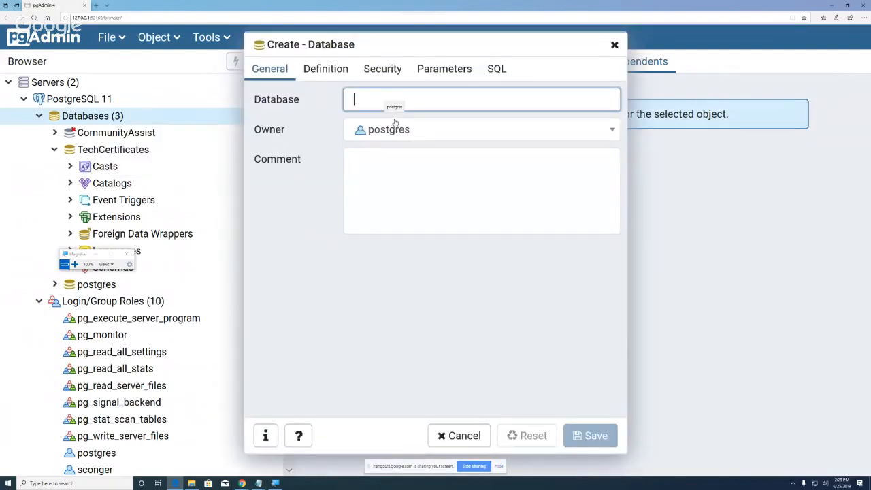
text(Test)
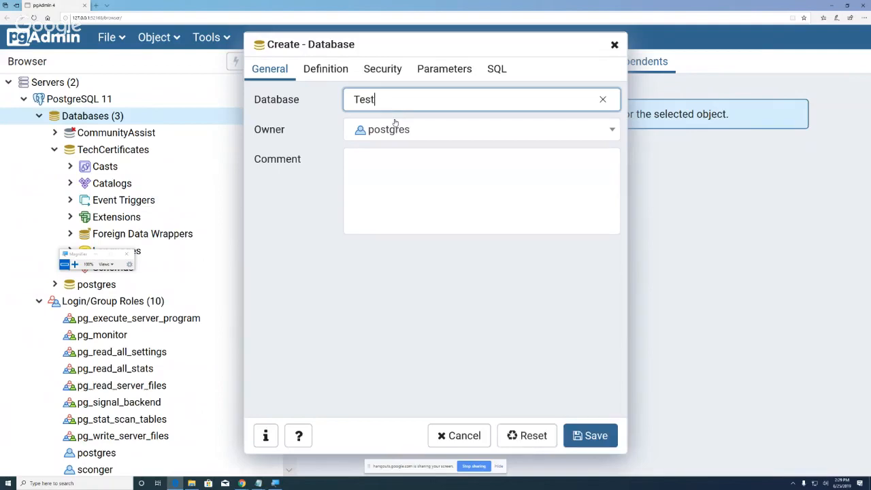
text(db)
click(332, 71)
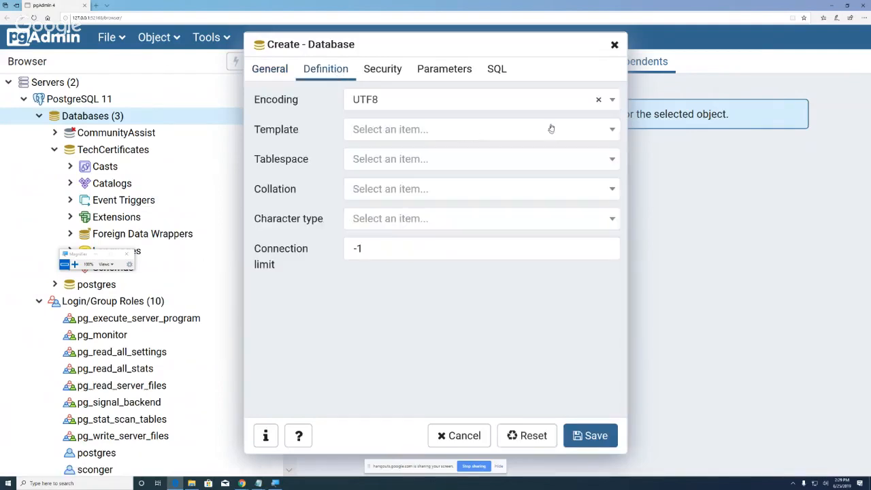
click(612, 133)
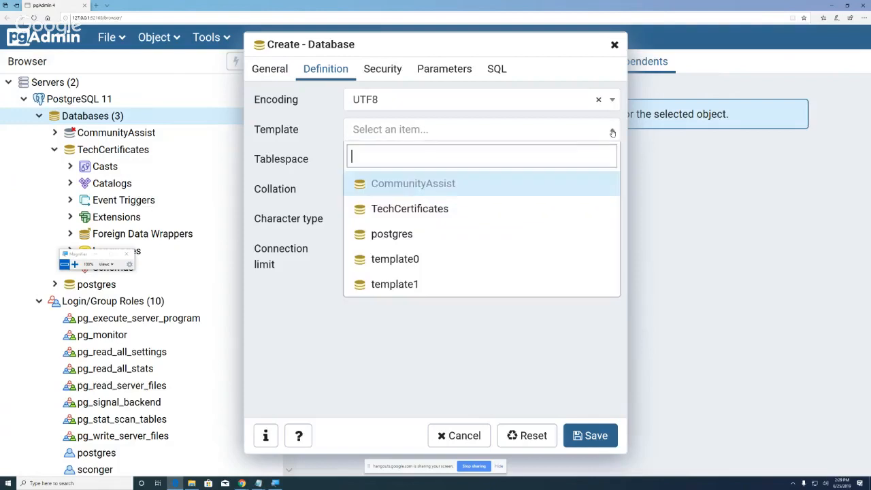
click(467, 251)
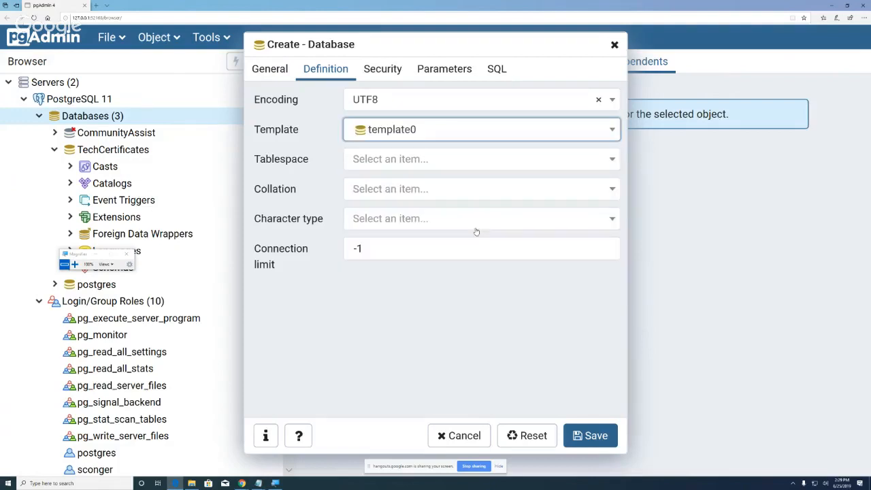
Step: Place it on TestTablespace with English_United States.1252 collation and character type
click(612, 161)
click(433, 218)
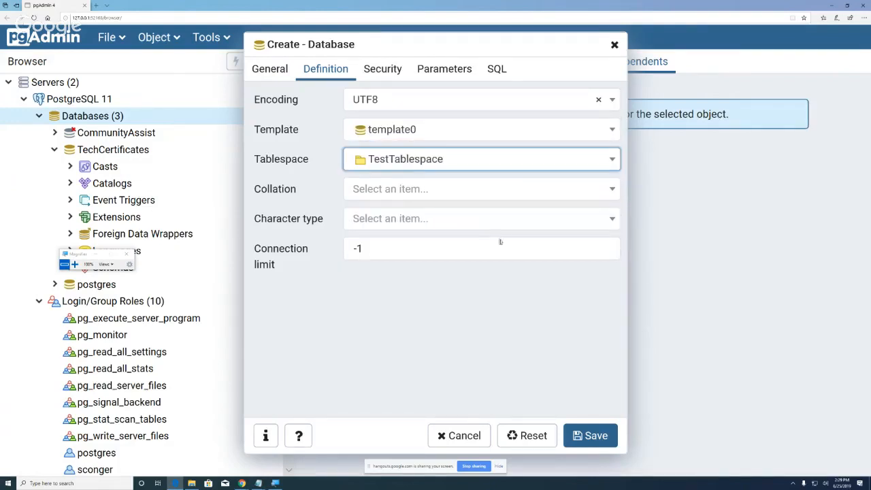
click(611, 190)
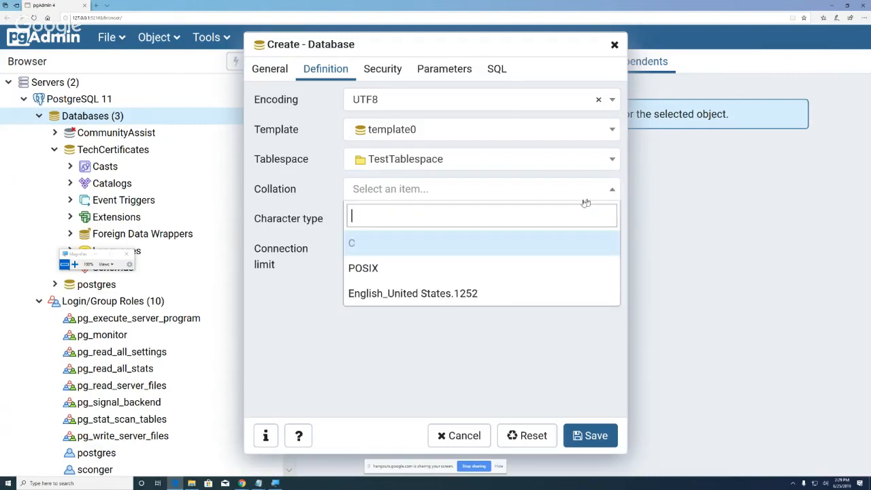
click(412, 294)
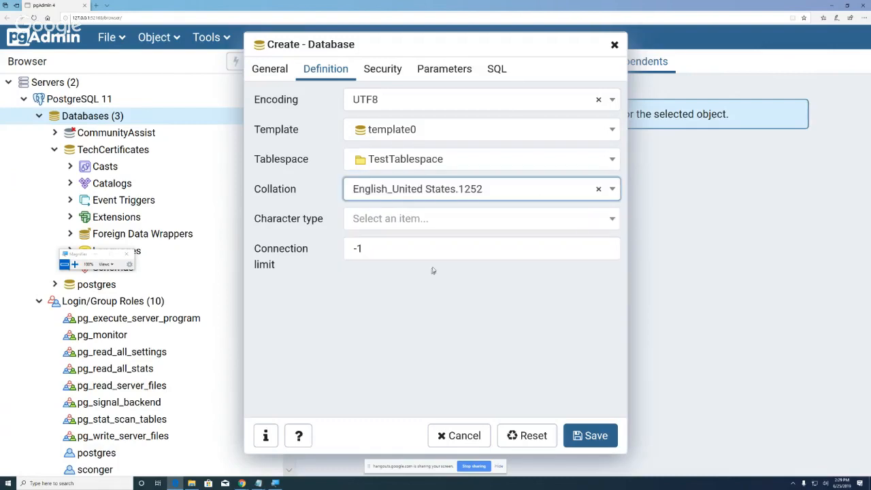
click(613, 221)
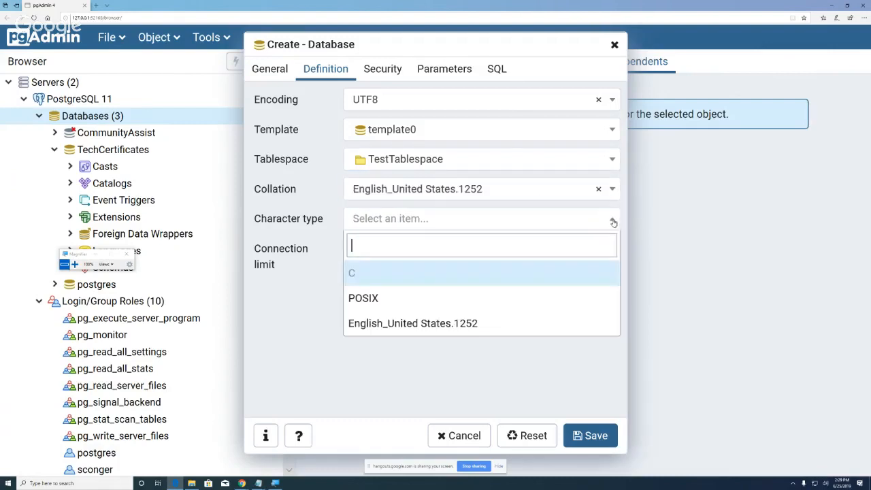
click(445, 322)
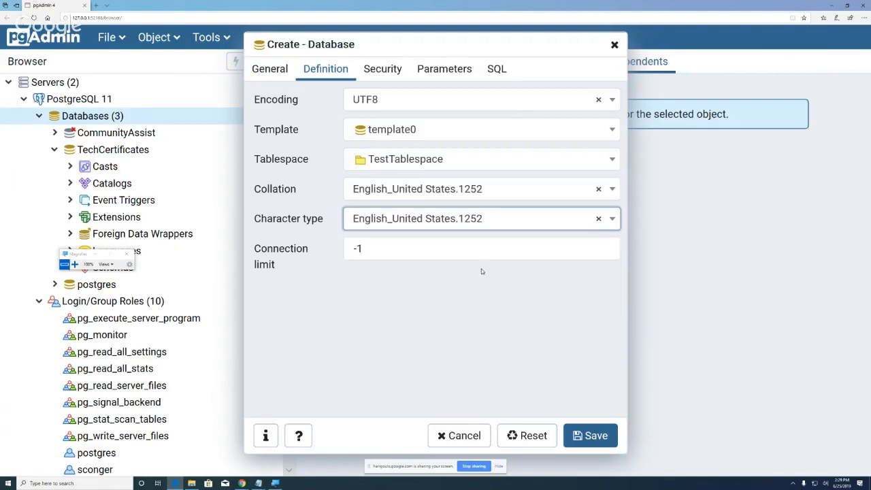
Step: Save the Testdb database and bring the Pgtablespaces Explorer window forward
click(590, 439)
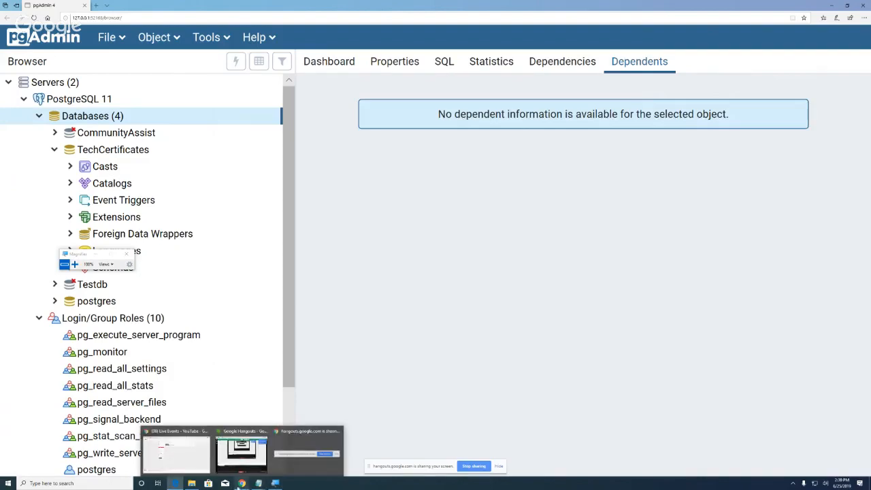
click(192, 485)
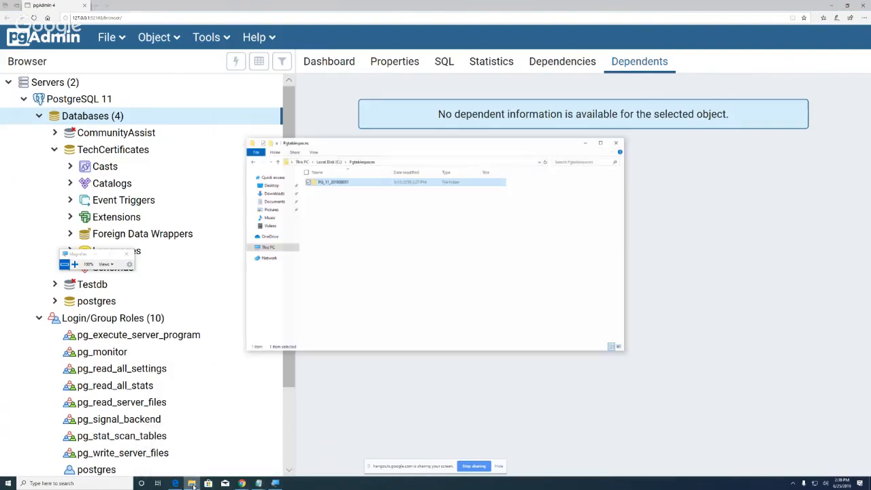
click(274, 485)
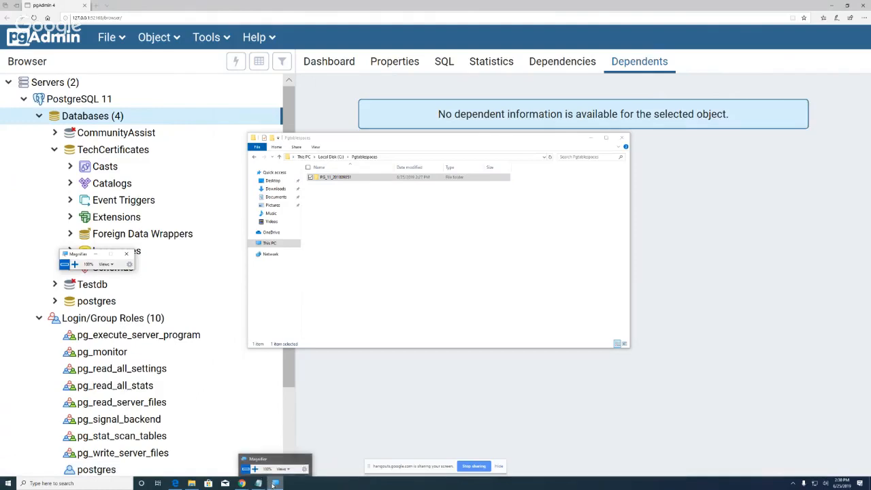
click(272, 485)
click(273, 486)
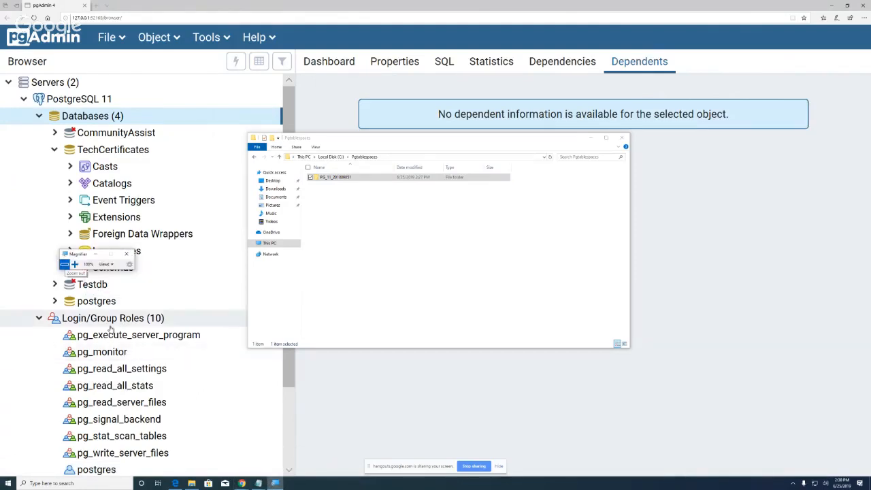
click(75, 264)
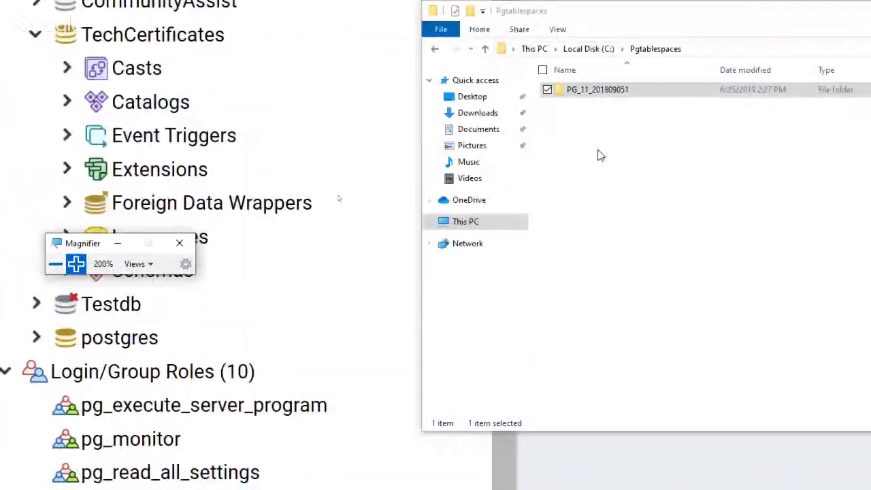
double_click(567, 92)
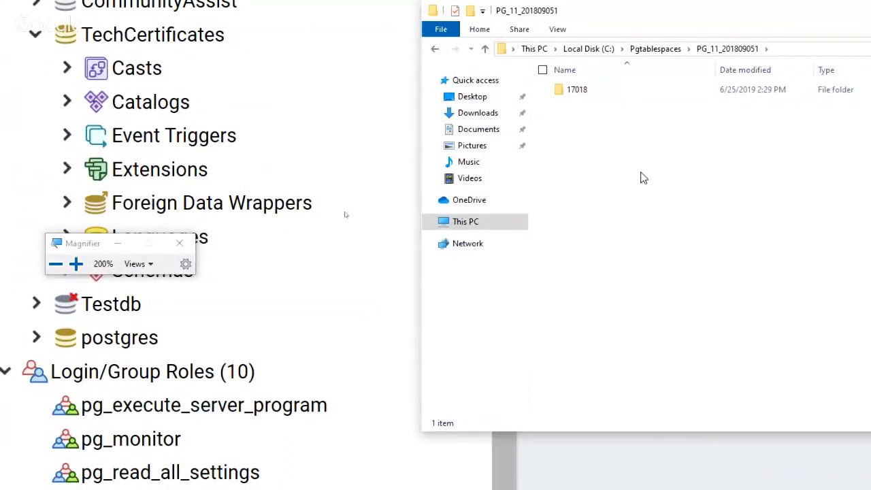
double_click(568, 91)
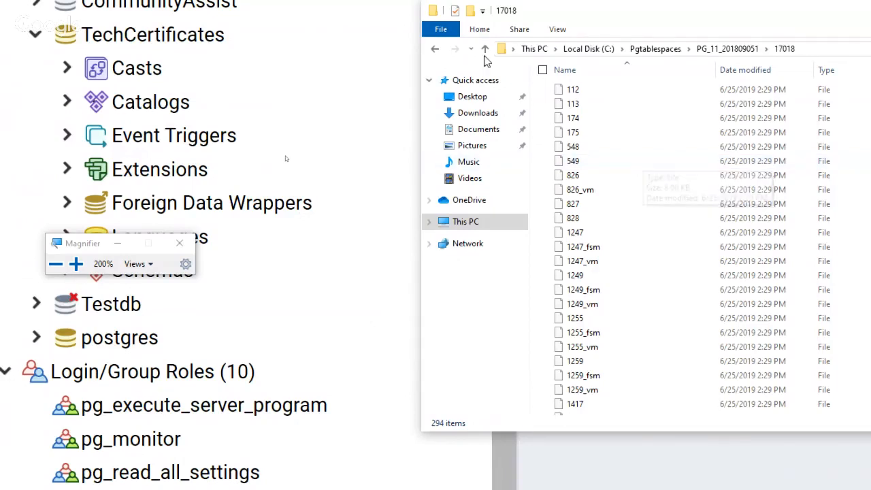
click(440, 52)
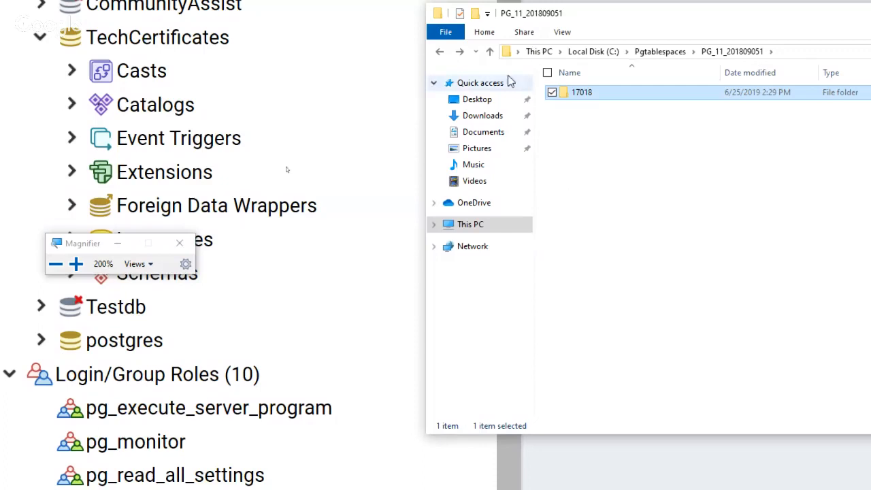
click(490, 51)
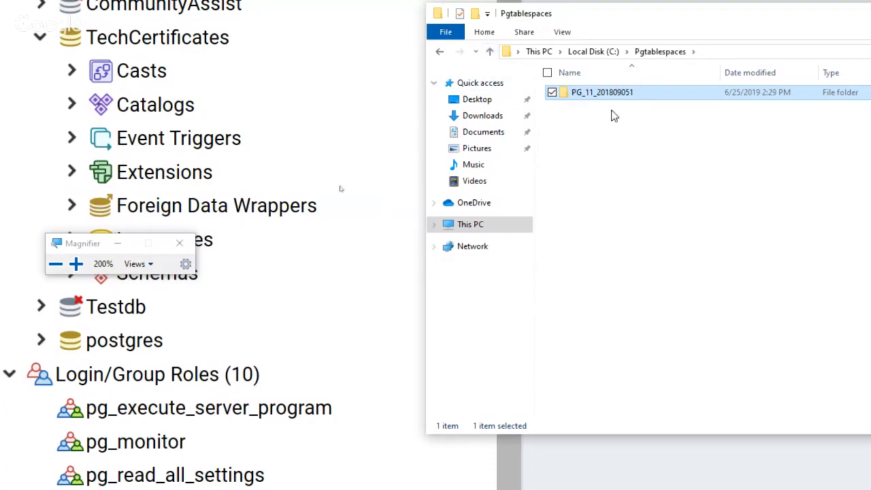
mouse_move(694, 100)
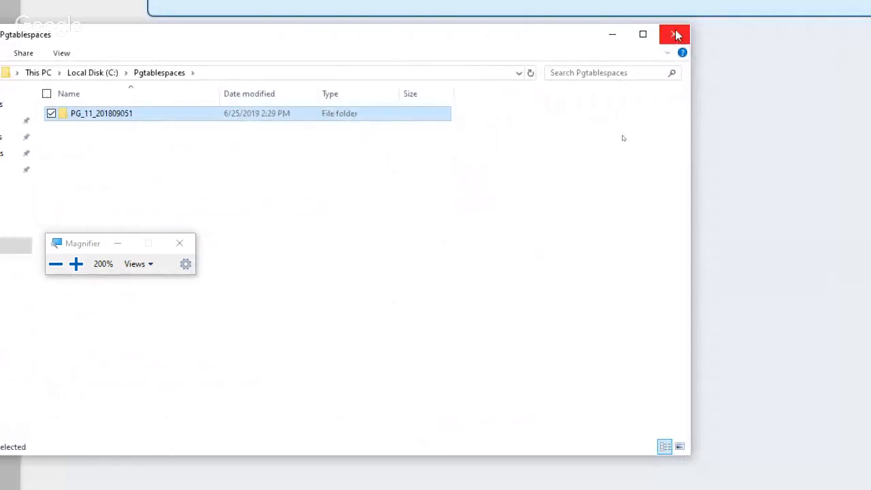
Step: Close the Pgtablespaces window, reset Magnifier to 100%, and minimize it
click(674, 38)
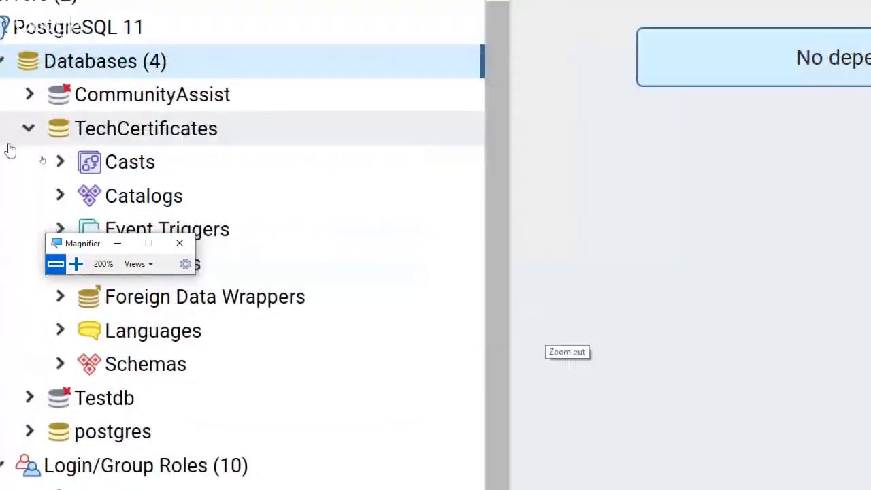
click(55, 263)
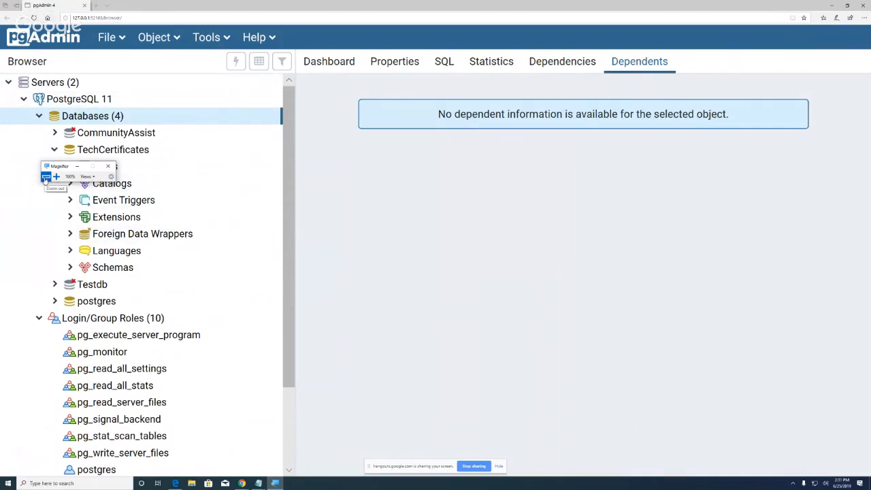
click(77, 166)
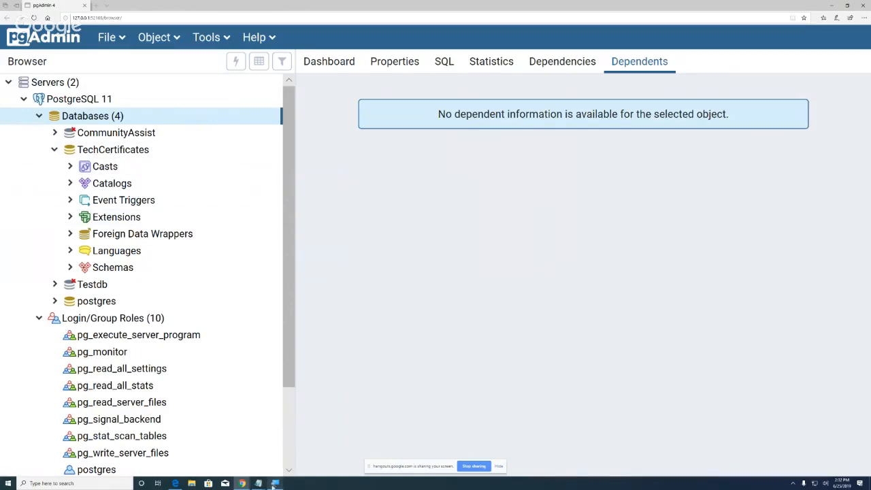
Step: Stop the Hangouts On Air live broadcast from its Chrome window
mouse_move(242, 483)
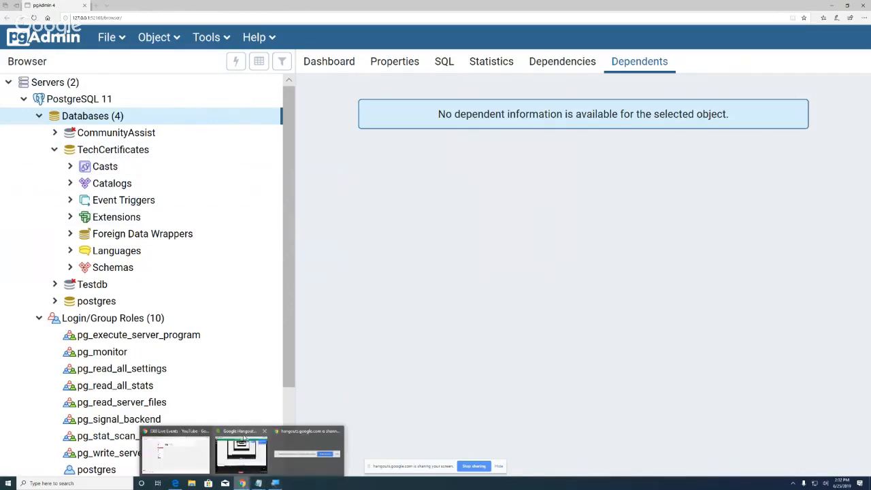
click(234, 452)
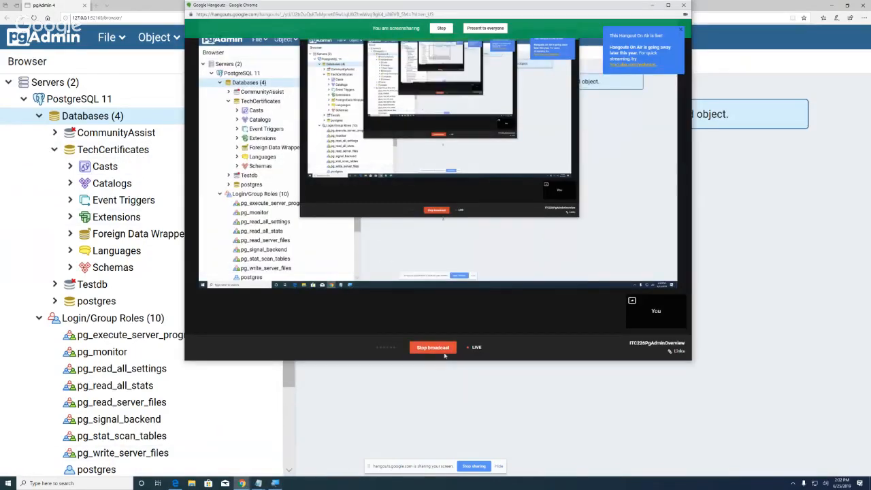
click(432, 348)
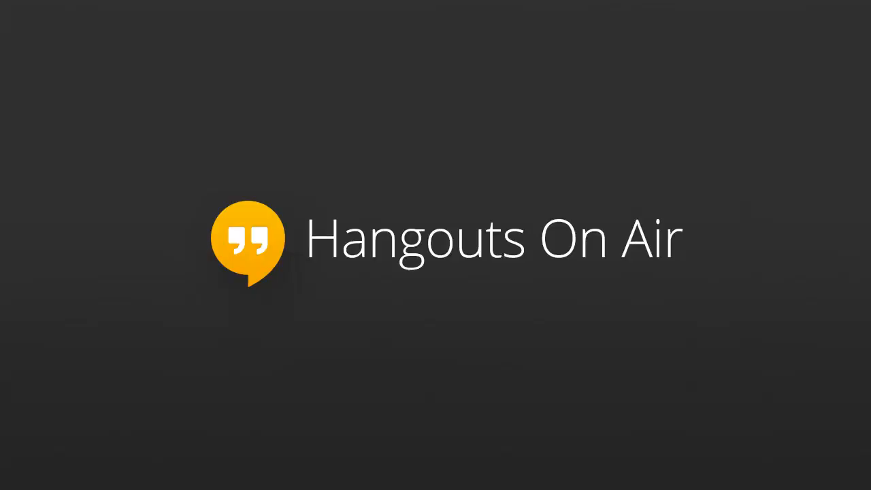